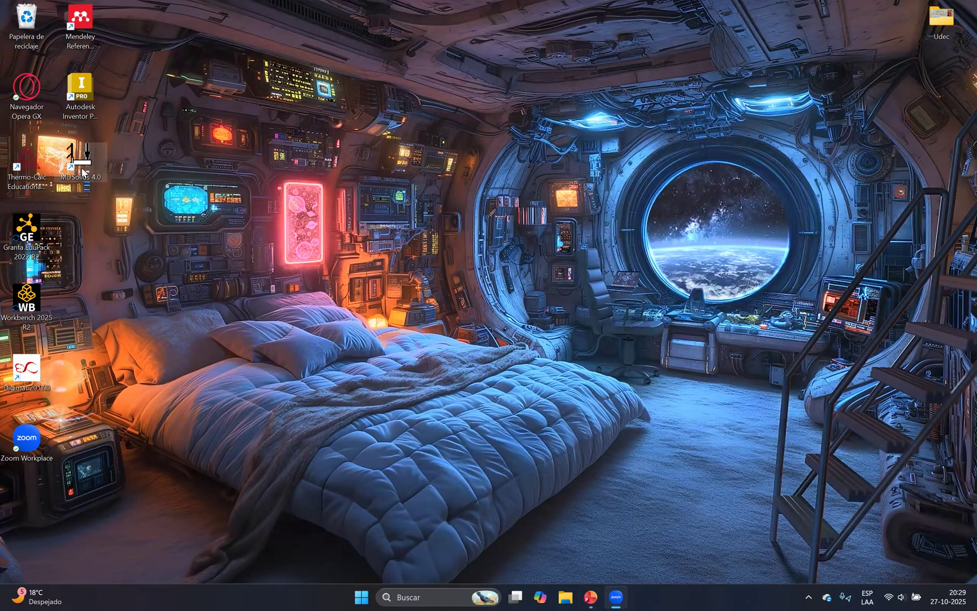
Launch MDSolids and open its Torsion module
double_click(66, 165)
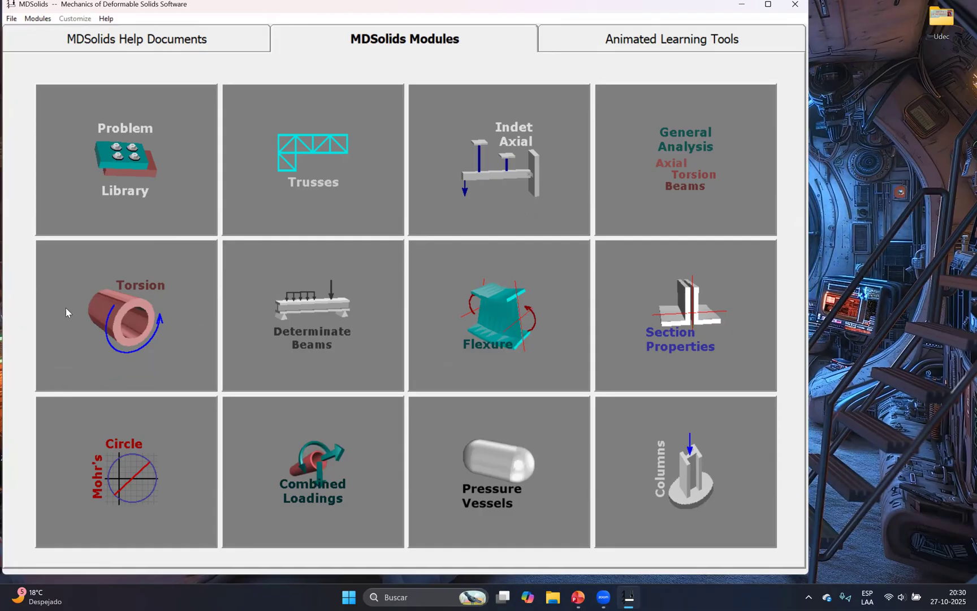
click(142, 338)
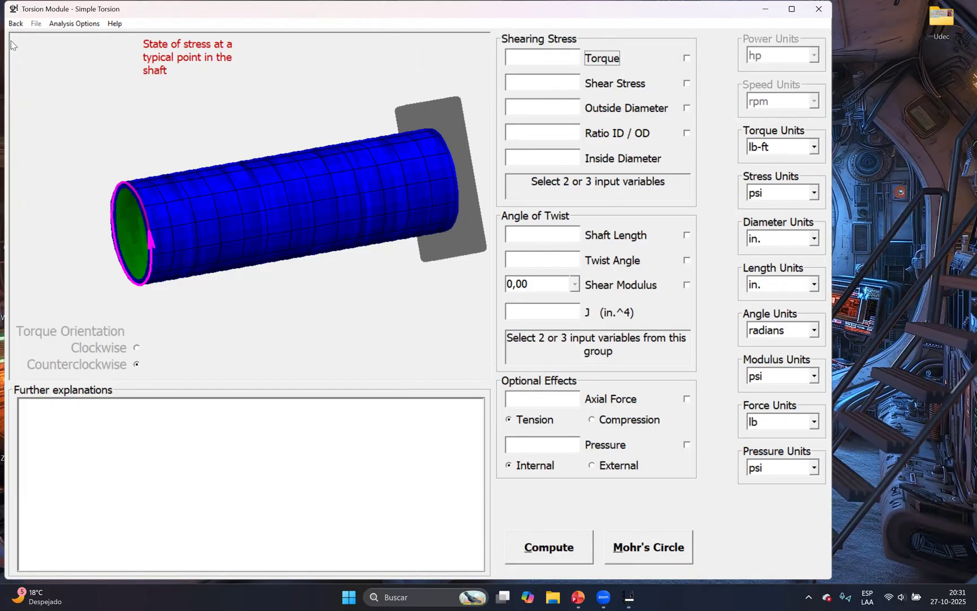
Examine the Power Shaft analysis form and the Power and Idler Shafts form in the torsion module
click(65, 24)
click(66, 25)
click(62, 26)
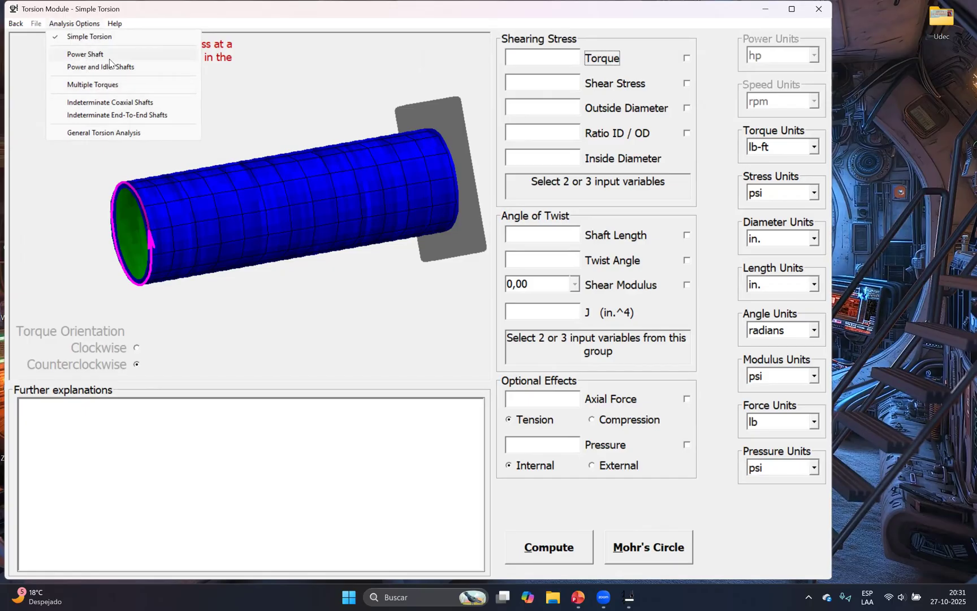
click(92, 54)
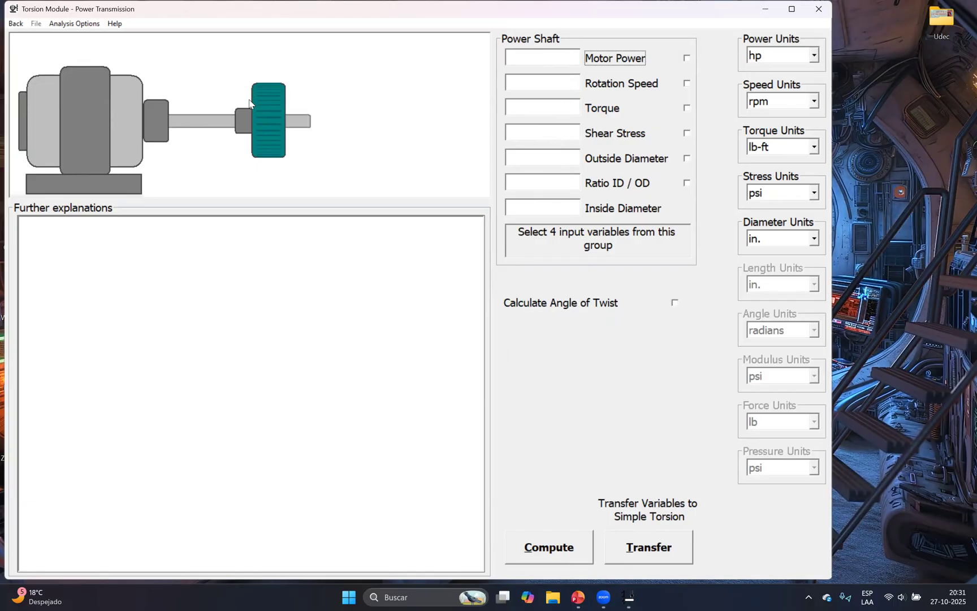
click(85, 23)
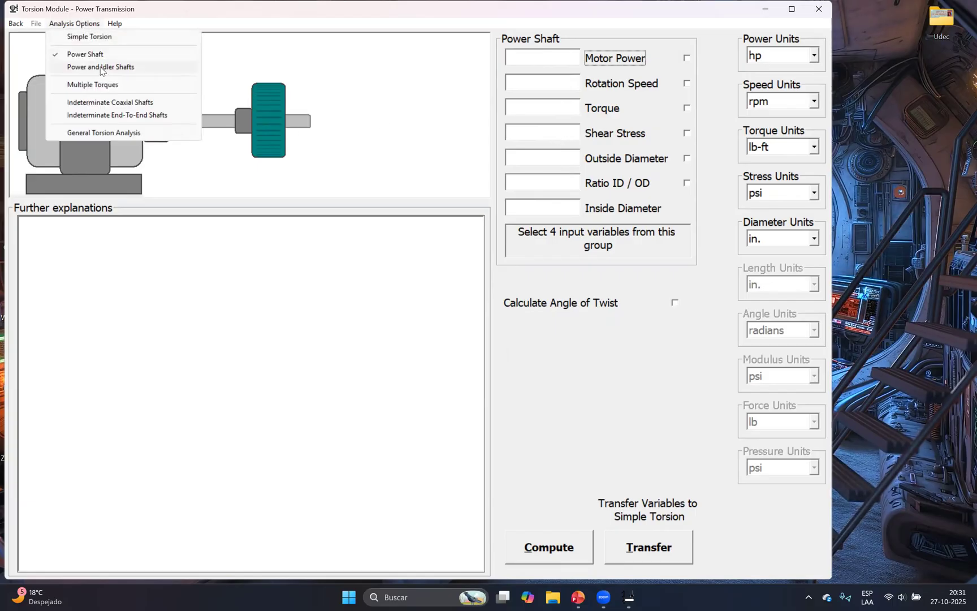
click(100, 68)
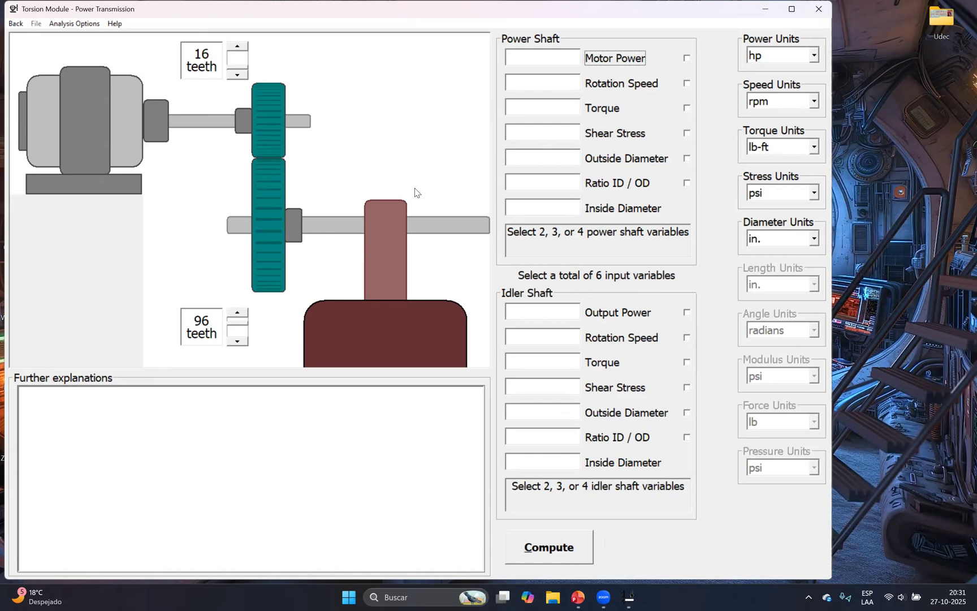
Examine the Multiple Torques and Indeterminate Coaxial Shafts analyses, returning to the power transmission form after each one
click(67, 22)
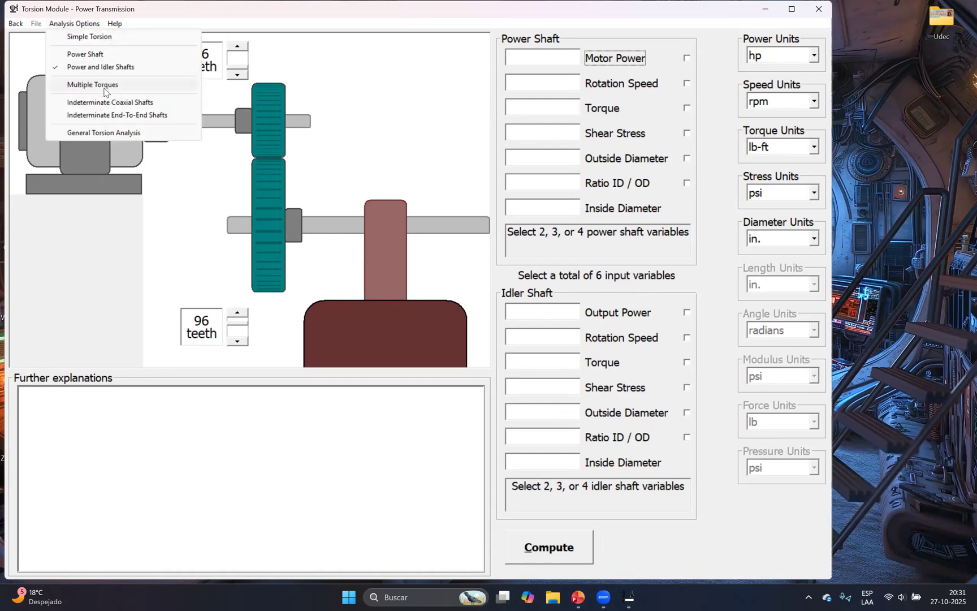
click(105, 88)
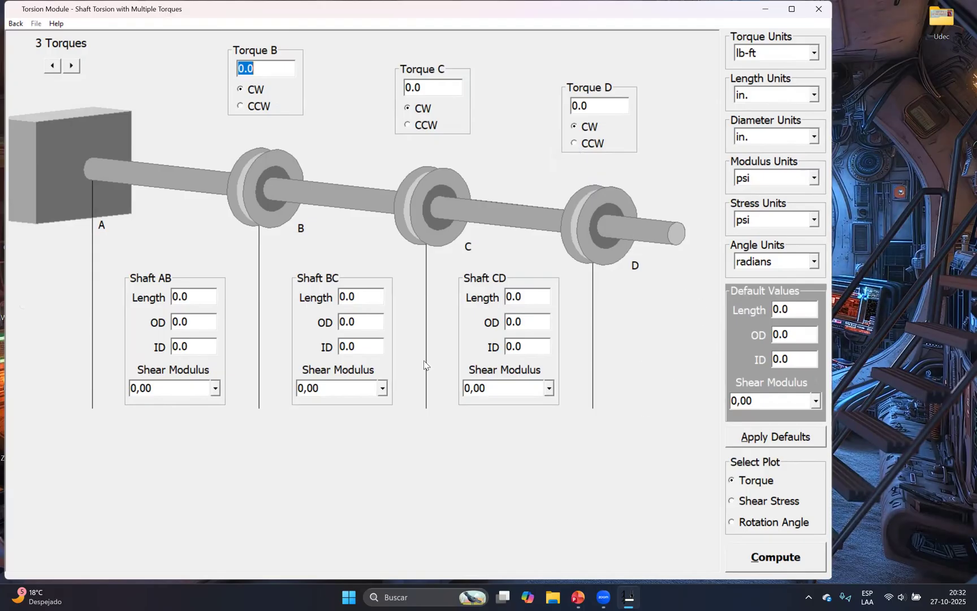
click(22, 27)
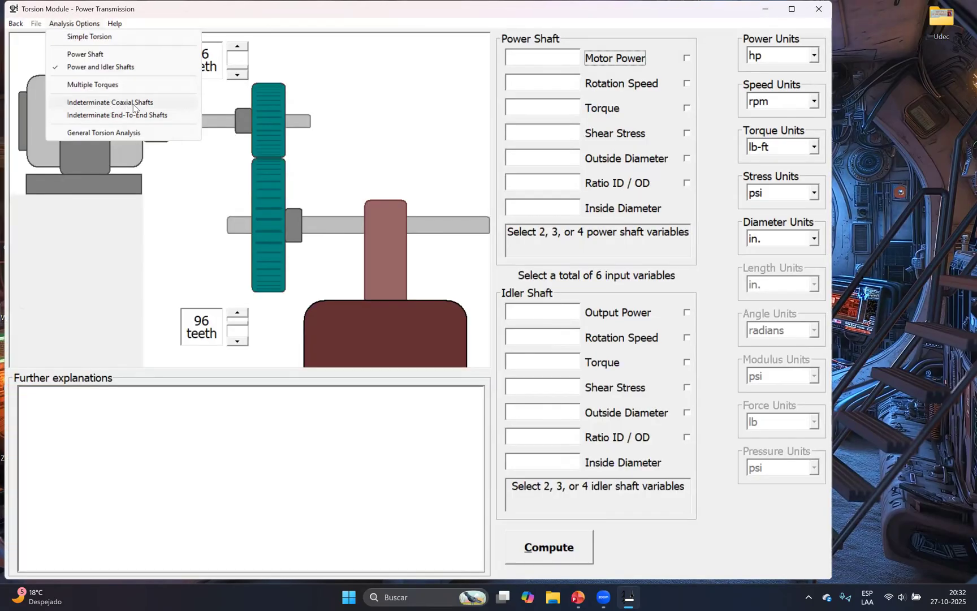
click(134, 105)
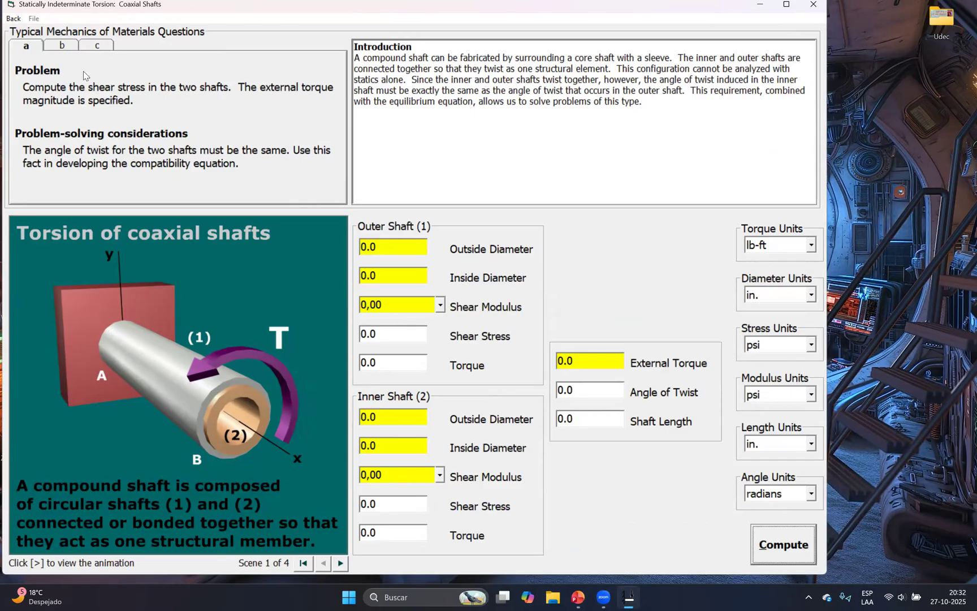
click(14, 19)
Read the introduction of the Indeterminate End-To-End Shafts analysis and return to the power transmission form
click(63, 24)
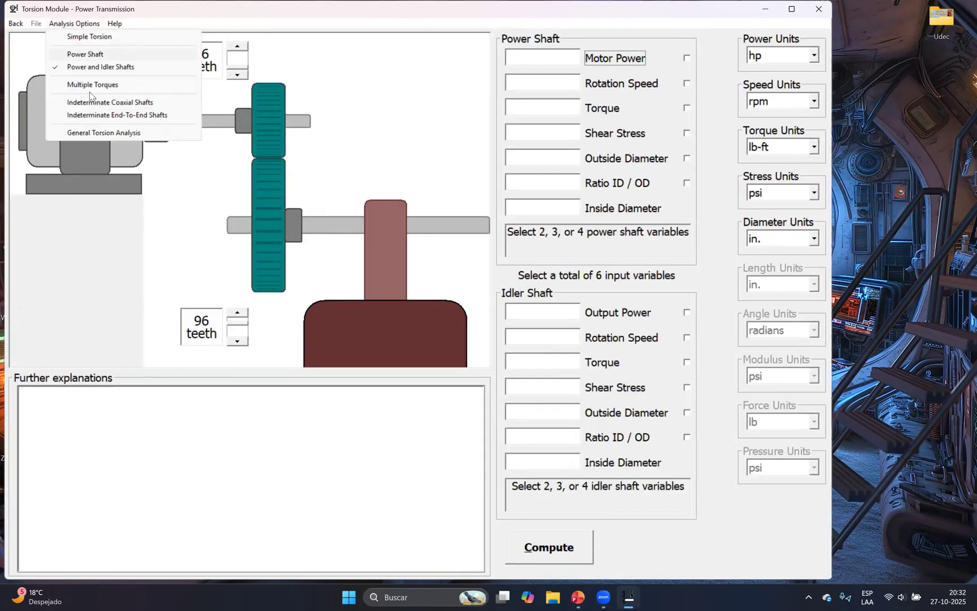
click(158, 136)
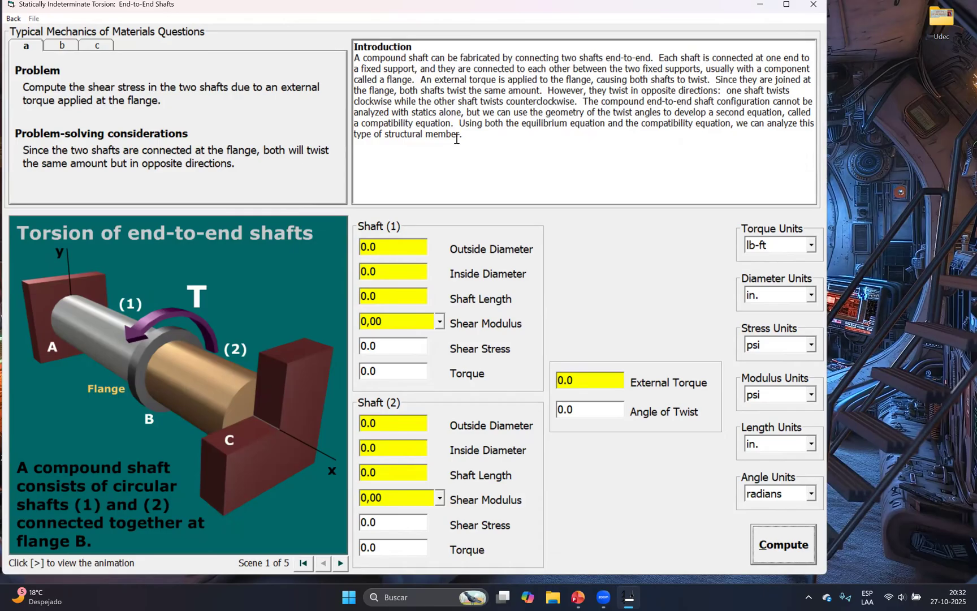
drag(357, 59, 519, 129)
click(490, 146)
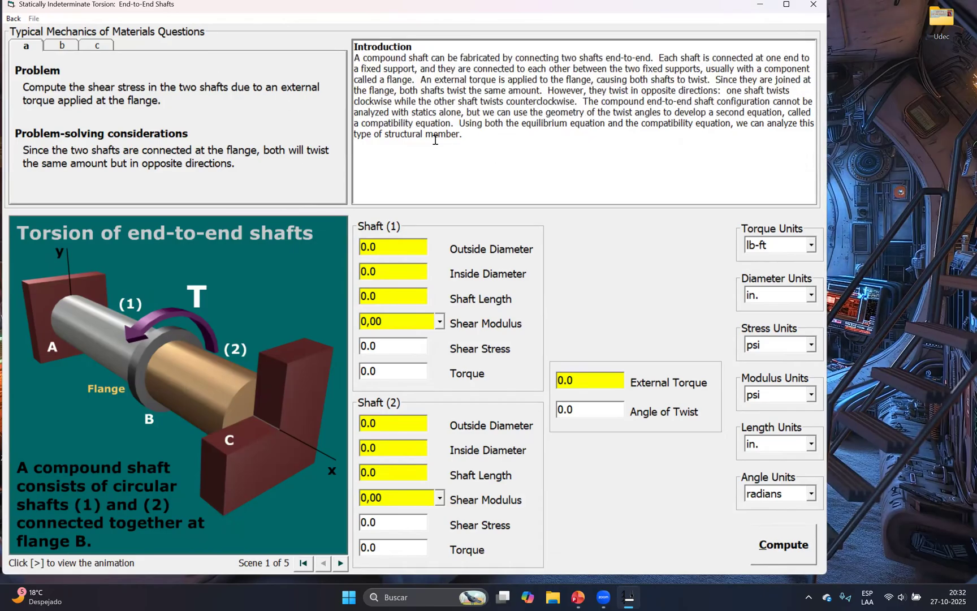
drag(437, 109, 342, 66)
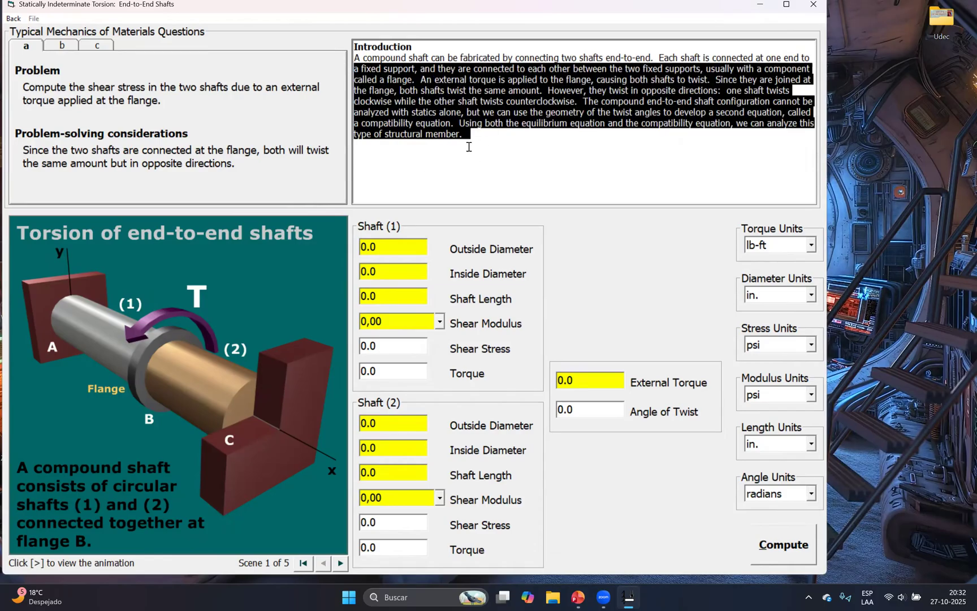
drag(471, 137, 351, 54)
click(500, 148)
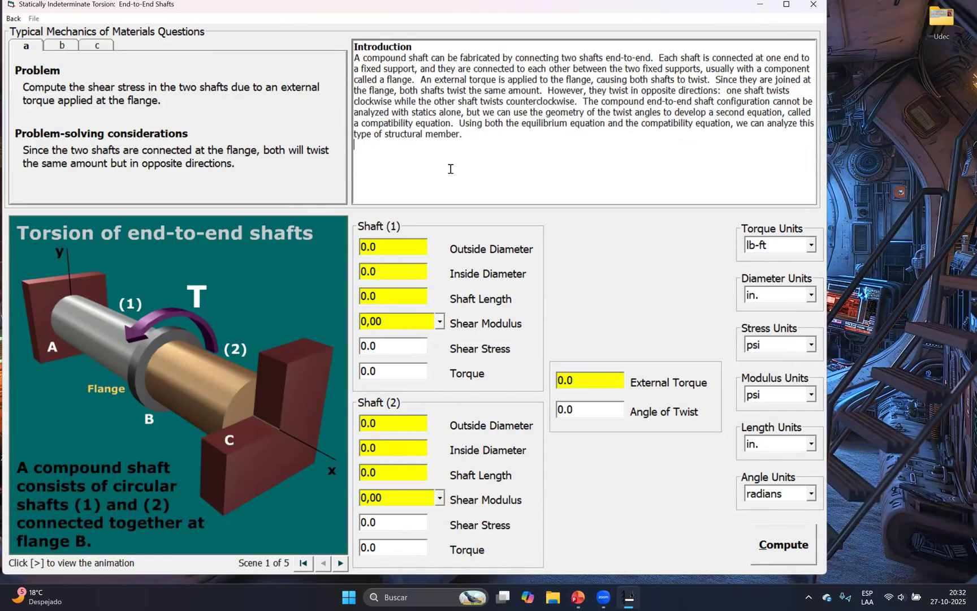
click(14, 18)
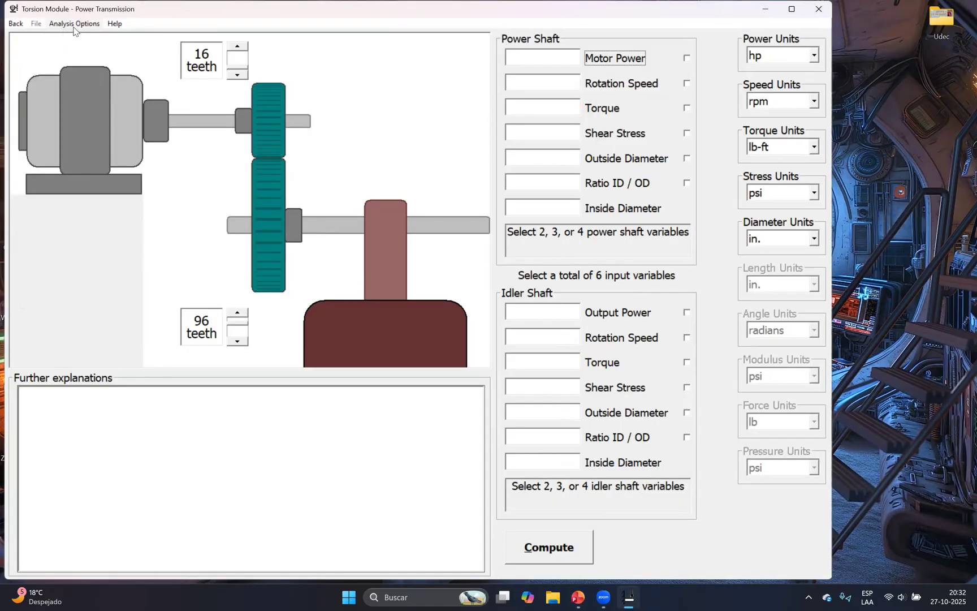
Open the Multiple Torques analysis for shaft torsion
click(85, 25)
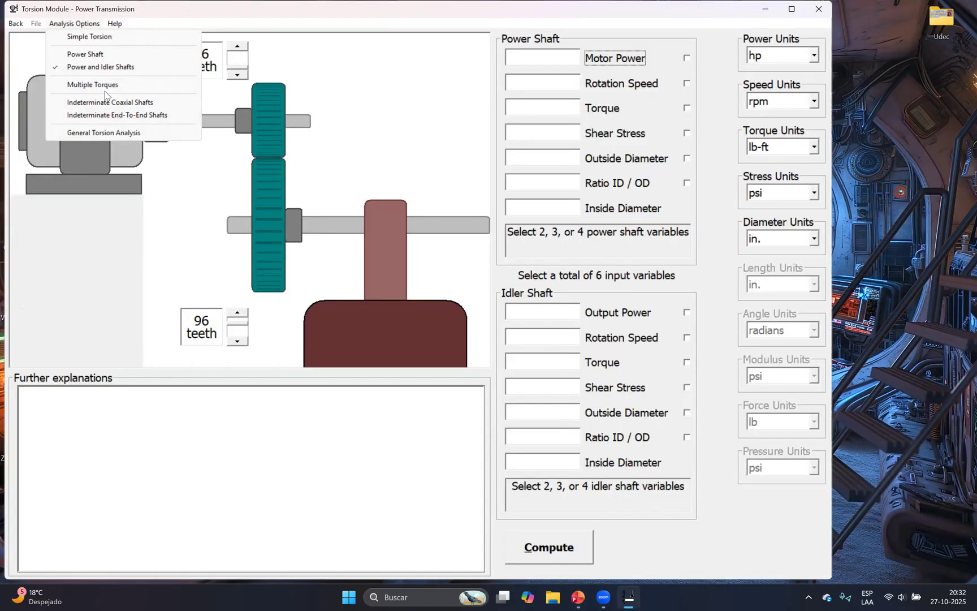
click(93, 85)
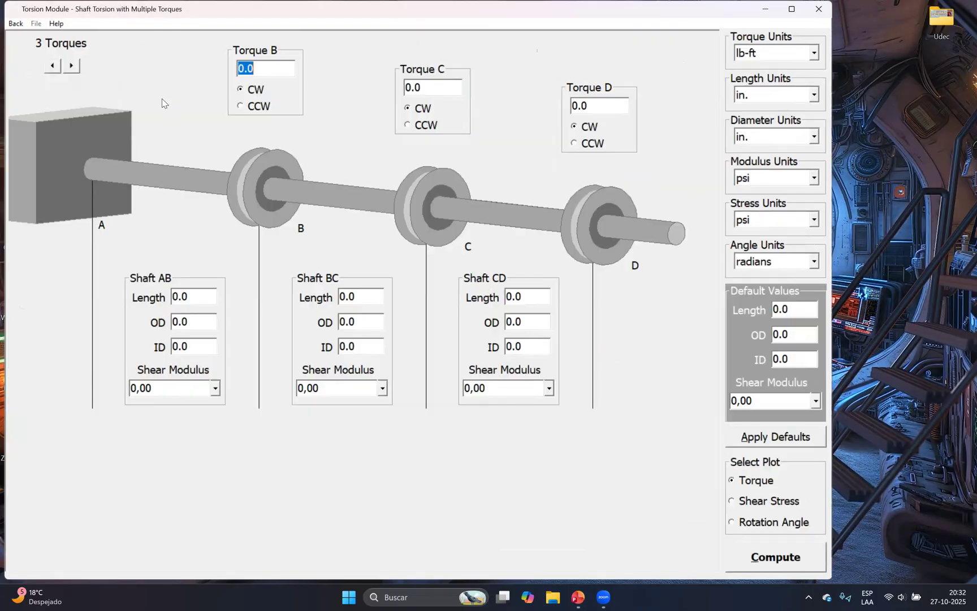
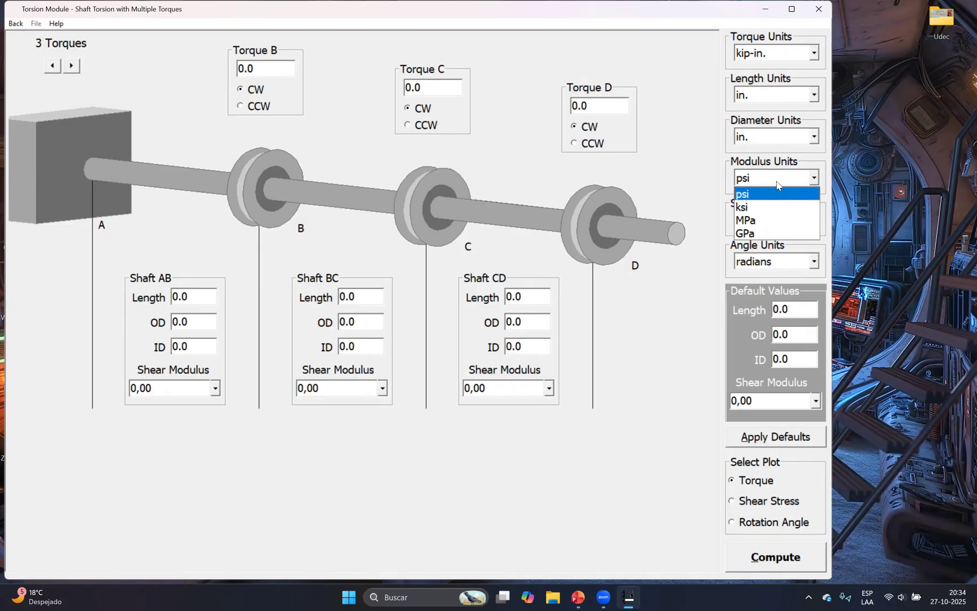
Set the modulus and stress units to ksi and keep the angle units in radians
click(773, 206)
click(774, 222)
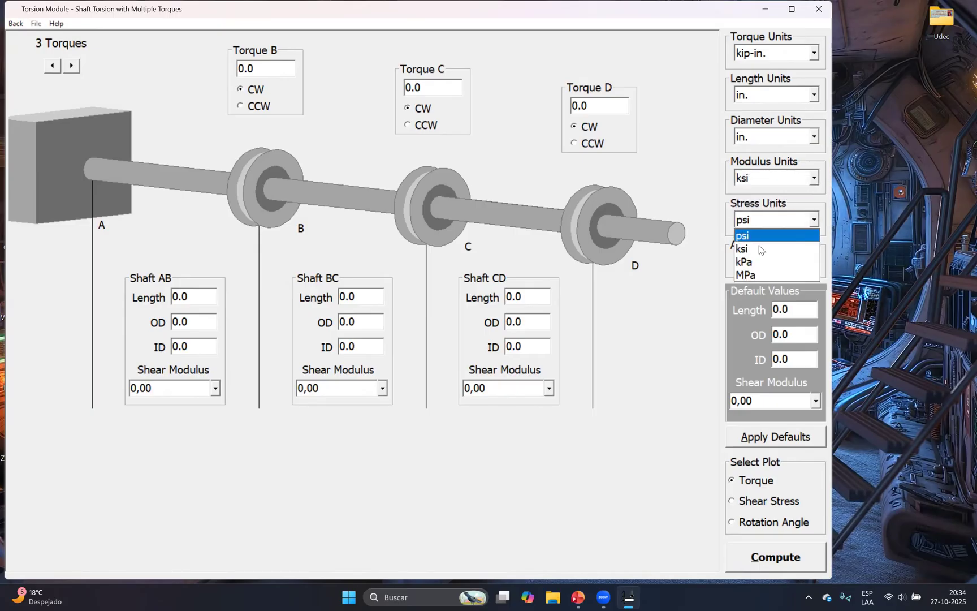
click(775, 250)
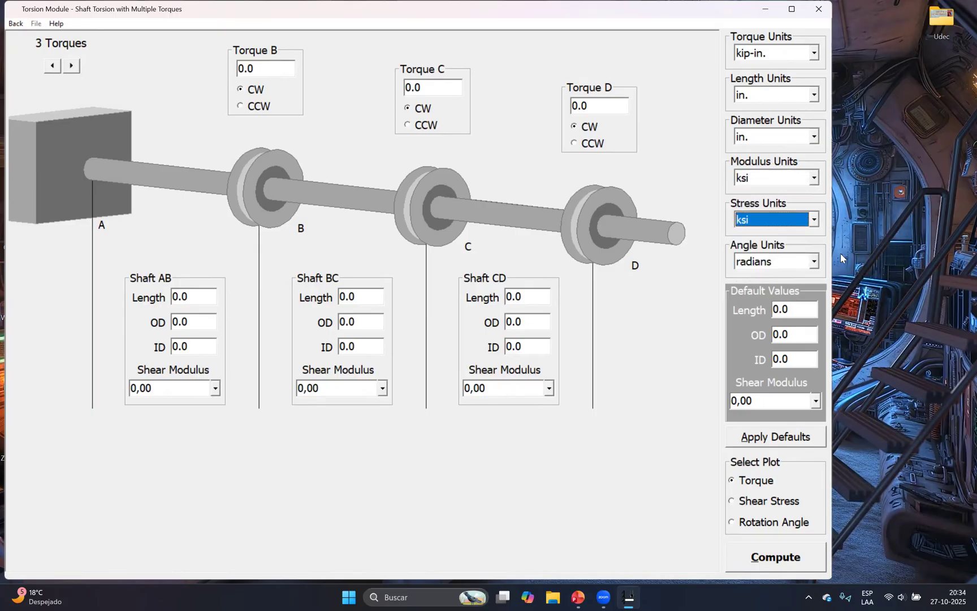
click(782, 261)
click(742, 267)
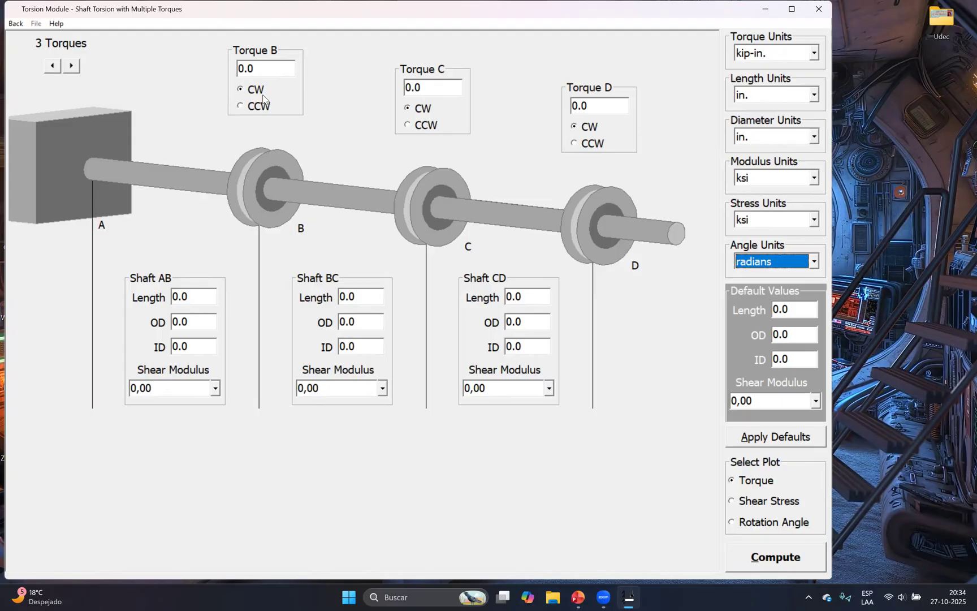
Check the torques of Example 5.2 in the PowerPoint presentation and set Torque B to 42,5 kip-in
click(578, 595)
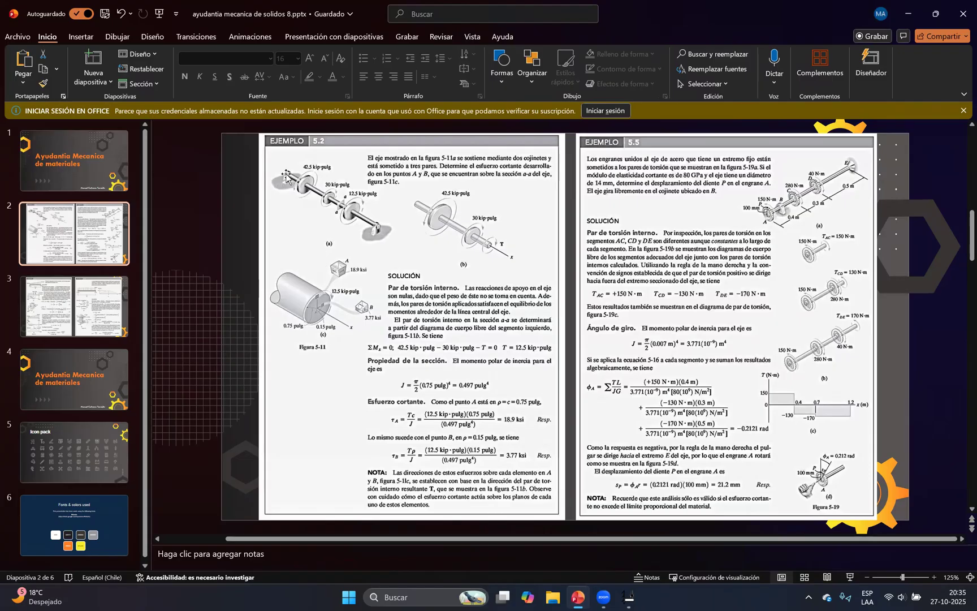
click(578, 596)
click(260, 84)
click(240, 69)
drag(262, 75, 191, 70)
text(42,5)
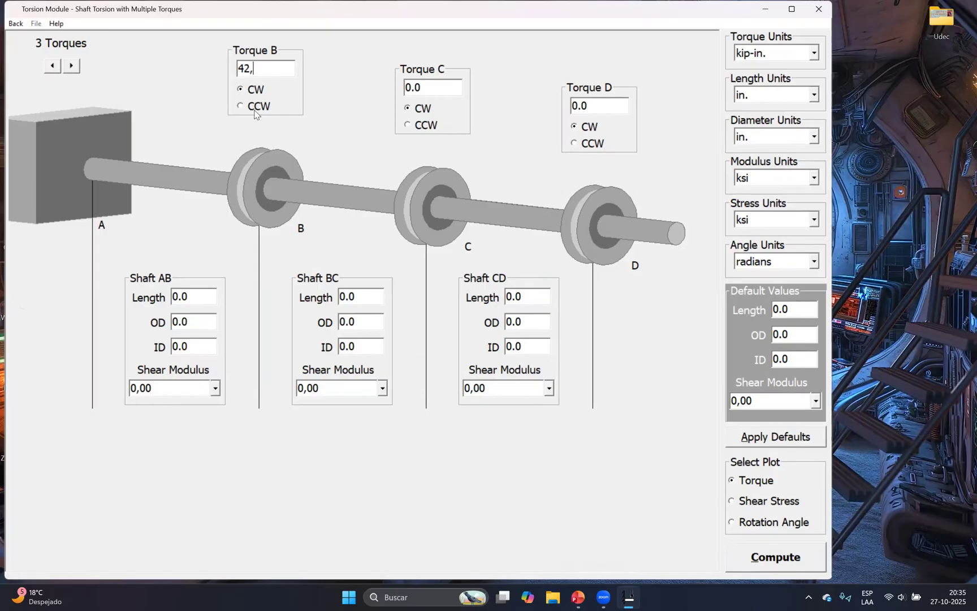
key(Return)
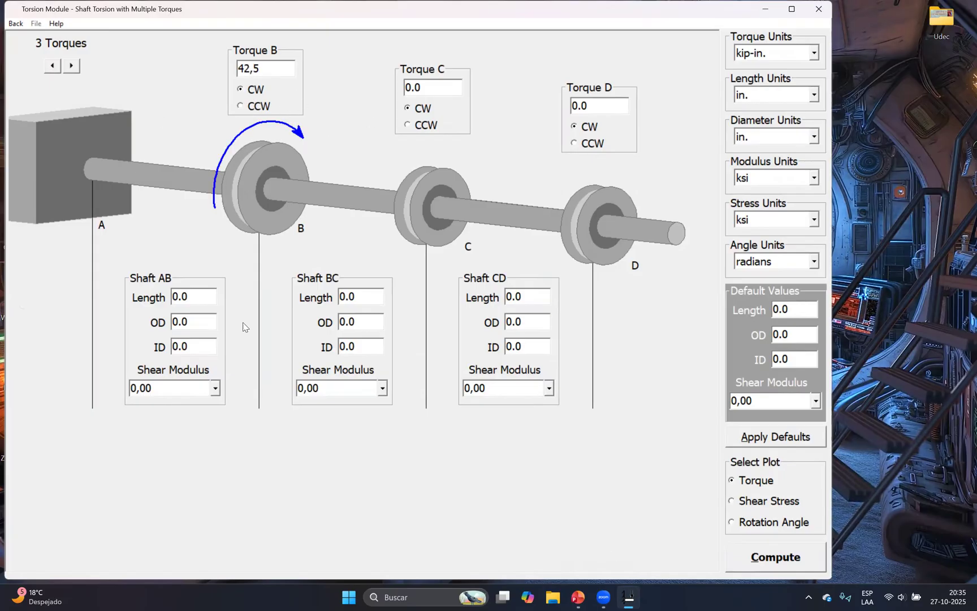
Recheck Example 5.2 in PowerPoint, then set Torque C to 30 and Torque D to 12,5 kip-in., both clockwise
click(578, 597)
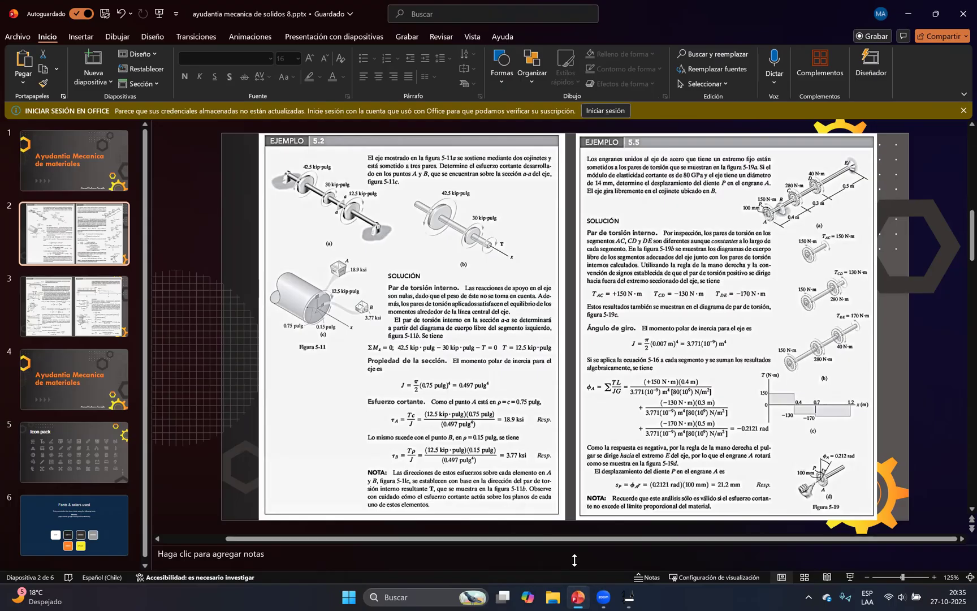
key(alt+Tab)
click(439, 91)
text(3)
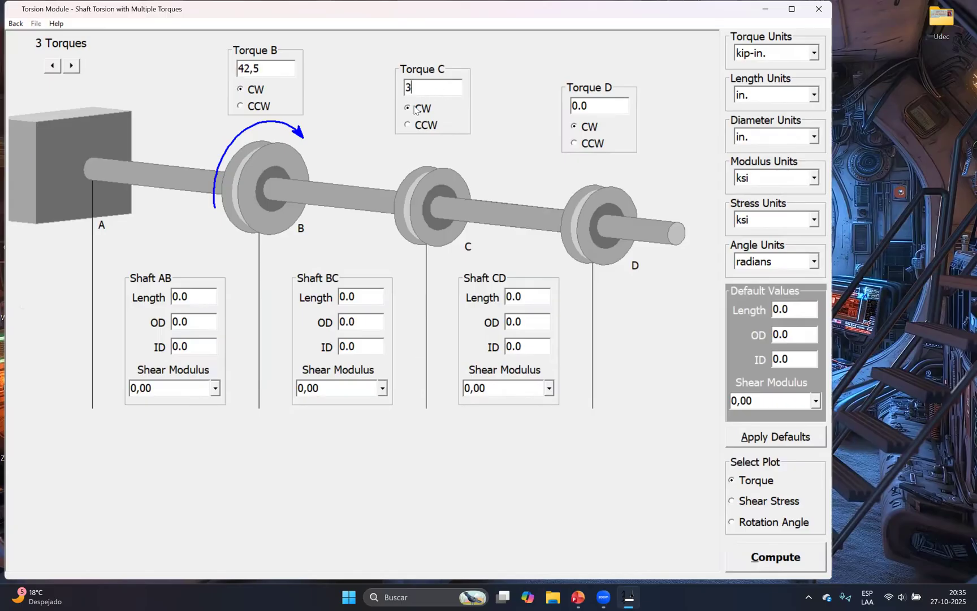
text(0)
key(Tab)
key(Tab)
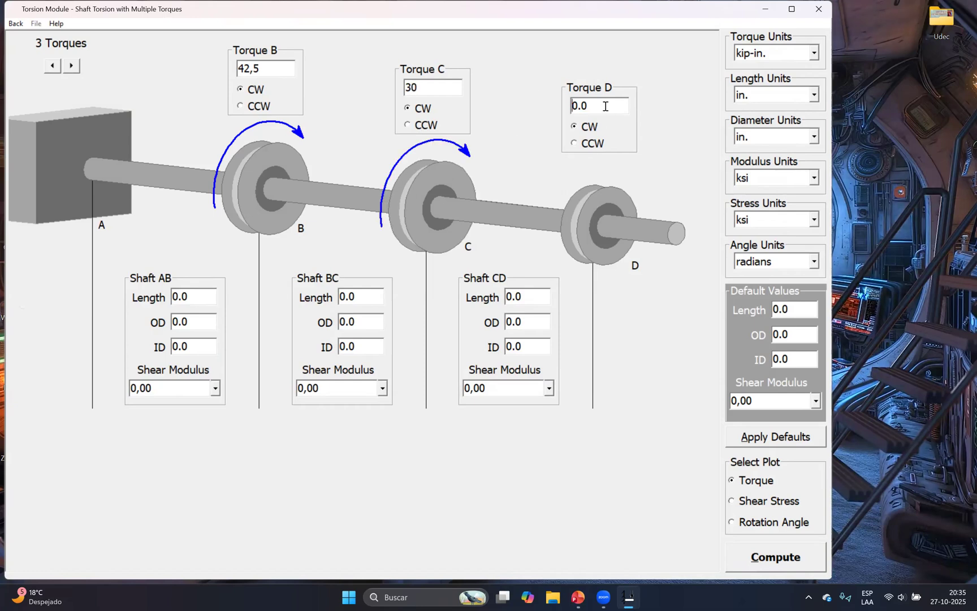
text(12,5)
key(Tab)
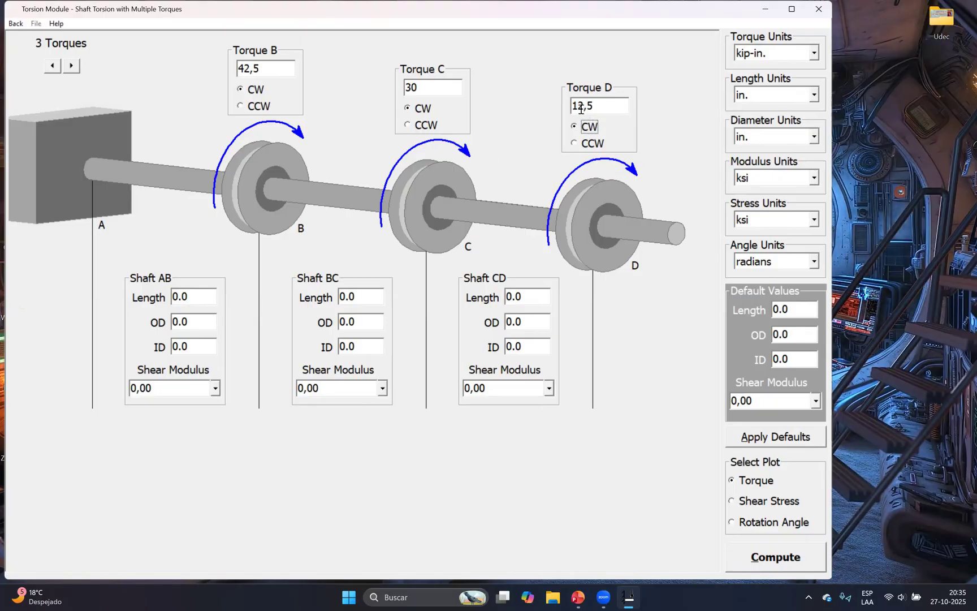
Check the torque directions in the PowerPoint example and set Torque B to counterclockwise (CCW)
mouse_move(586, 597)
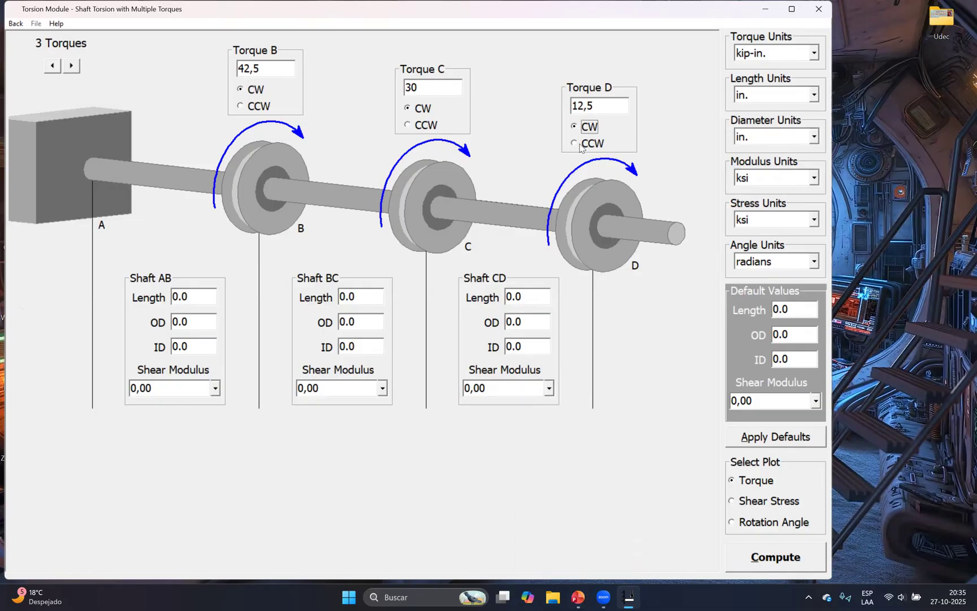
click(583, 596)
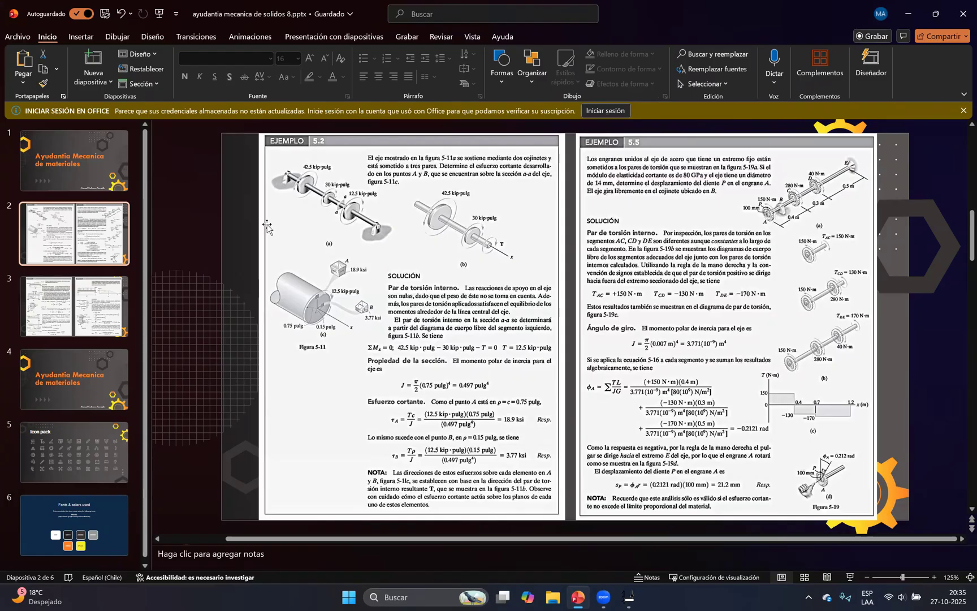
click(585, 596)
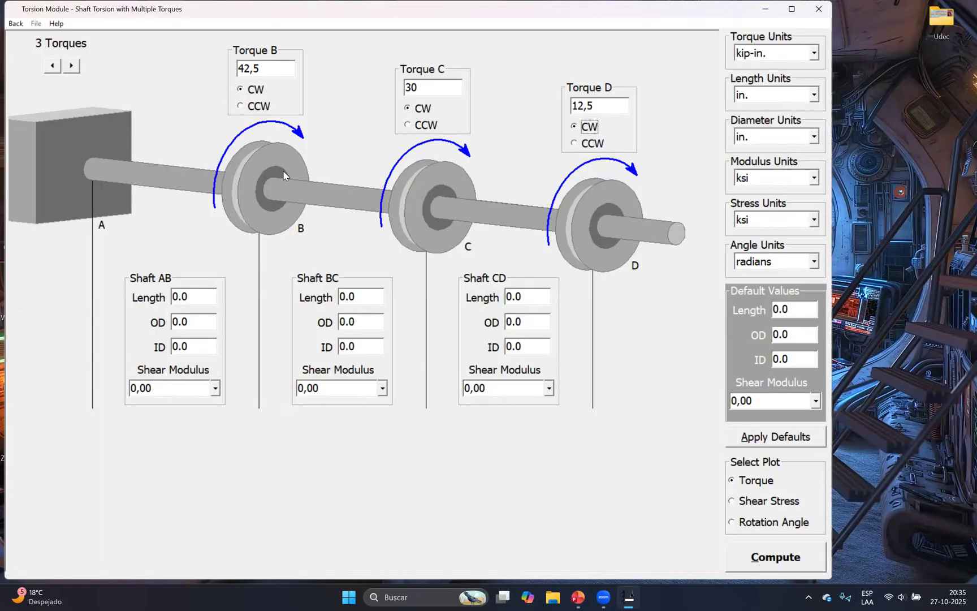
click(251, 105)
click(253, 91)
click(259, 107)
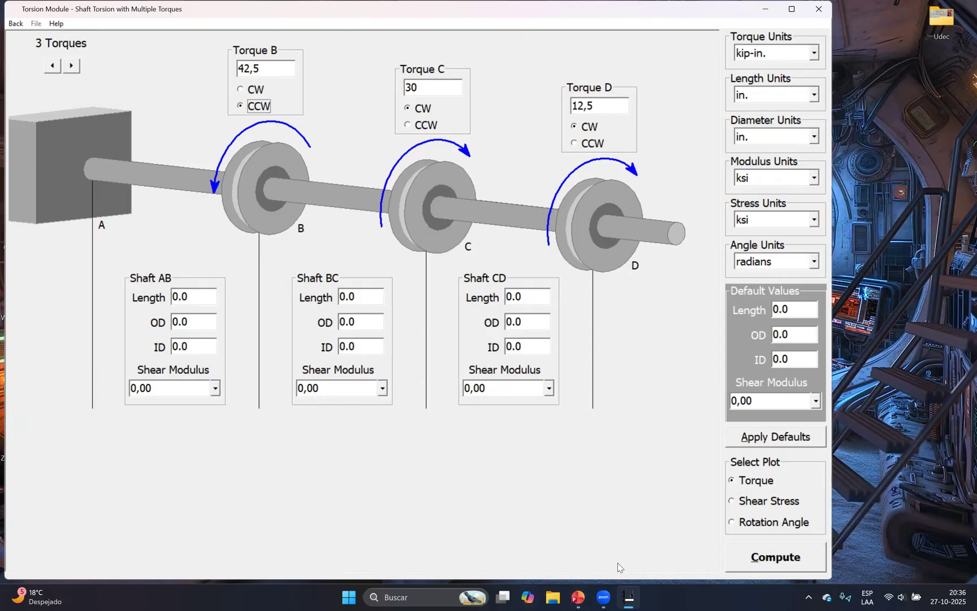
Look up the shaft radius in the PowerPoint example and set the outer diameter of shafts AB, BC and CD to 1,5 in
click(578, 597)
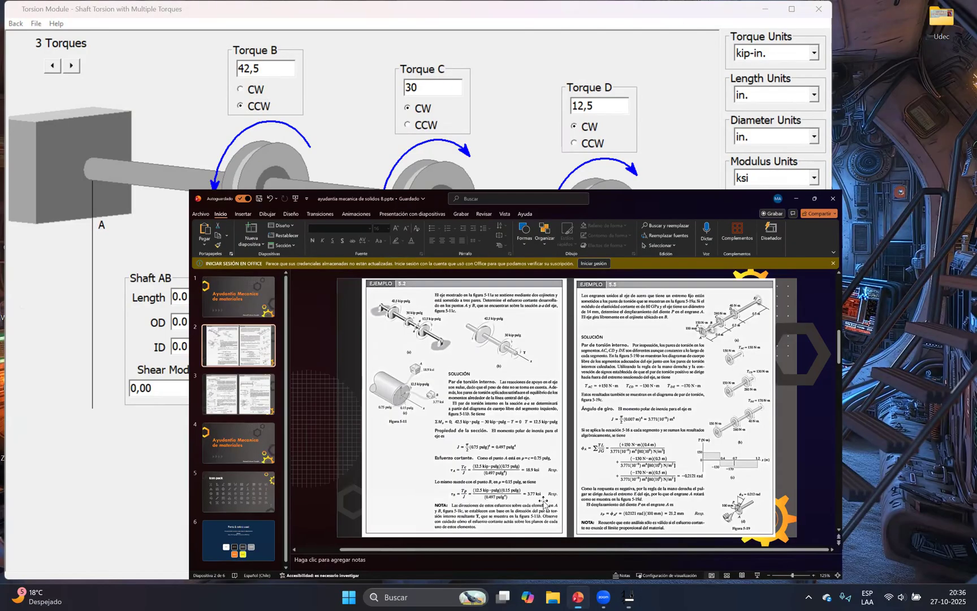
double_click(356, 202)
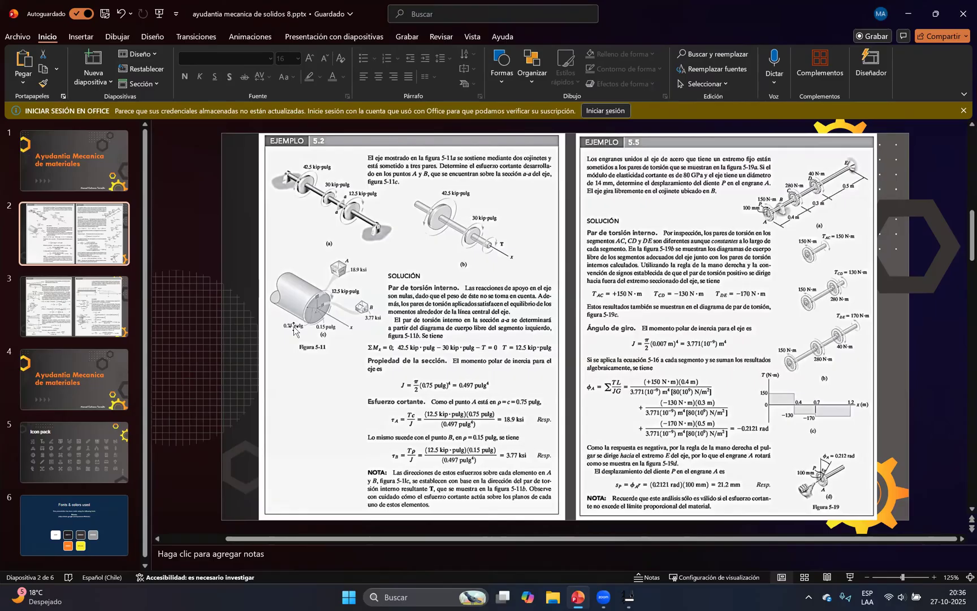
click(576, 597)
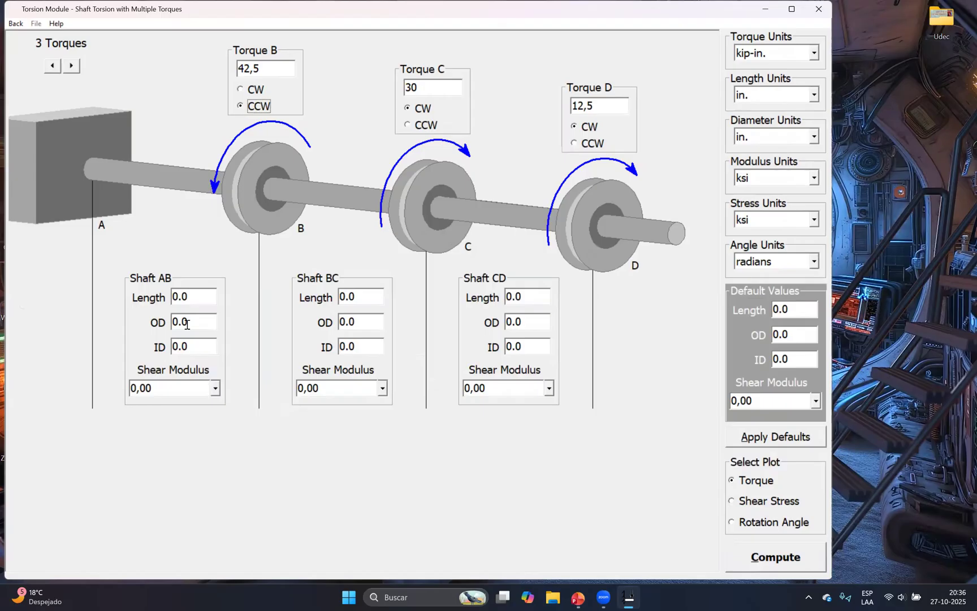
click(202, 322)
drag(173, 327, 250, 330)
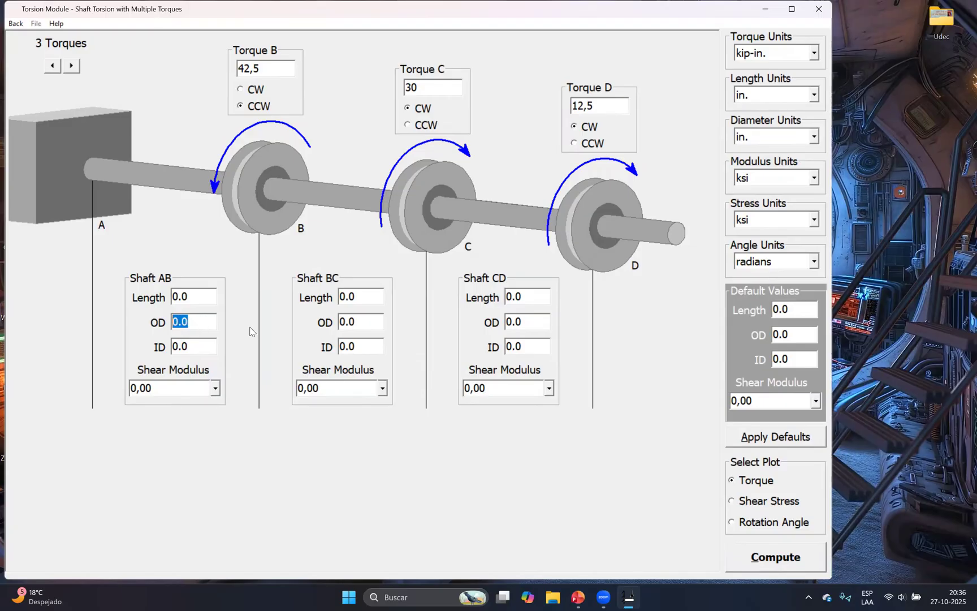
text(1,5)
double_click(367, 326)
text(1)
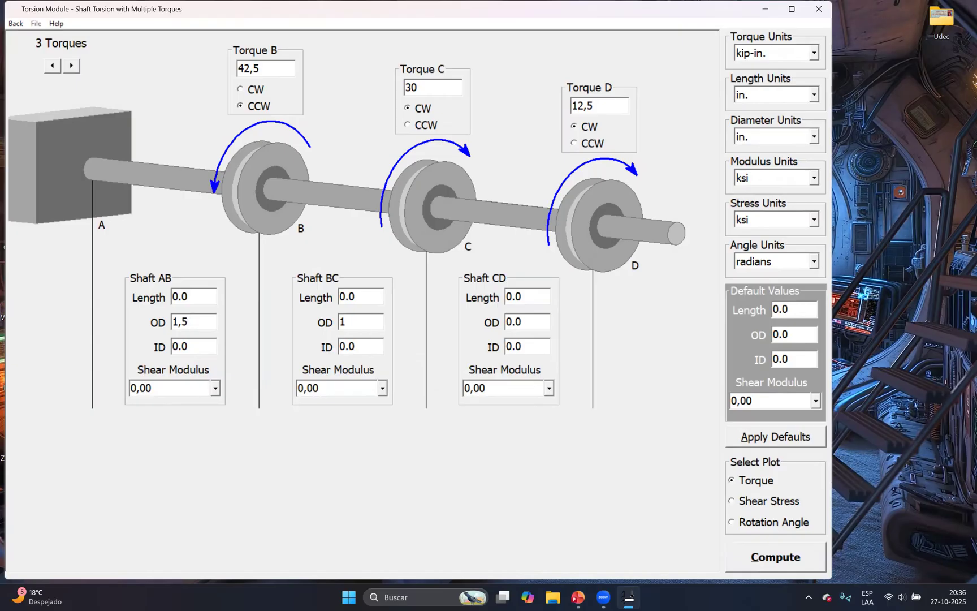
text(,5)
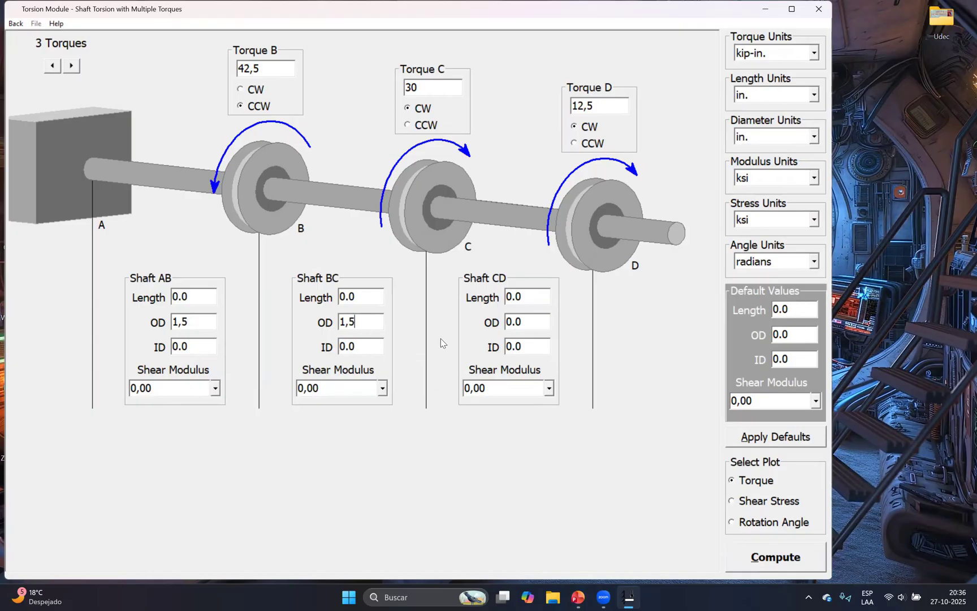
double_click(542, 323)
text(1,5)
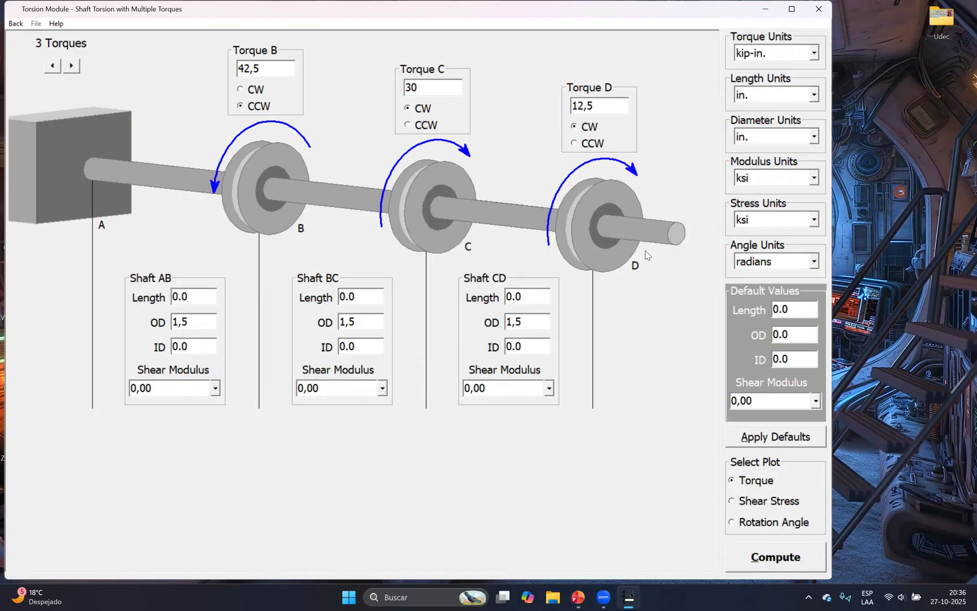
Review the solution of Example 5.2 in PowerPoint and compute the torque diagram of the three-torque shaft
click(577, 597)
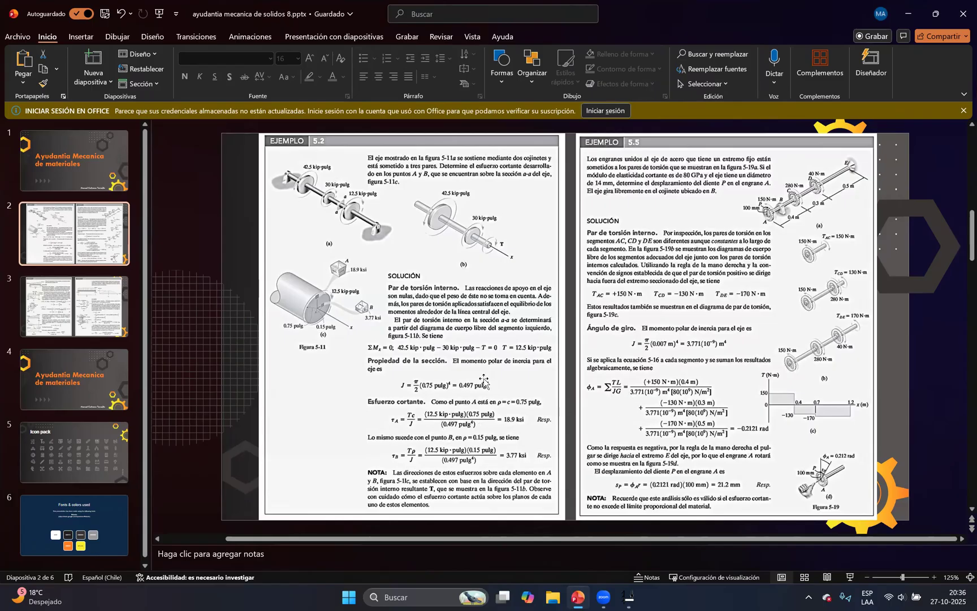
key(alt+Tab)
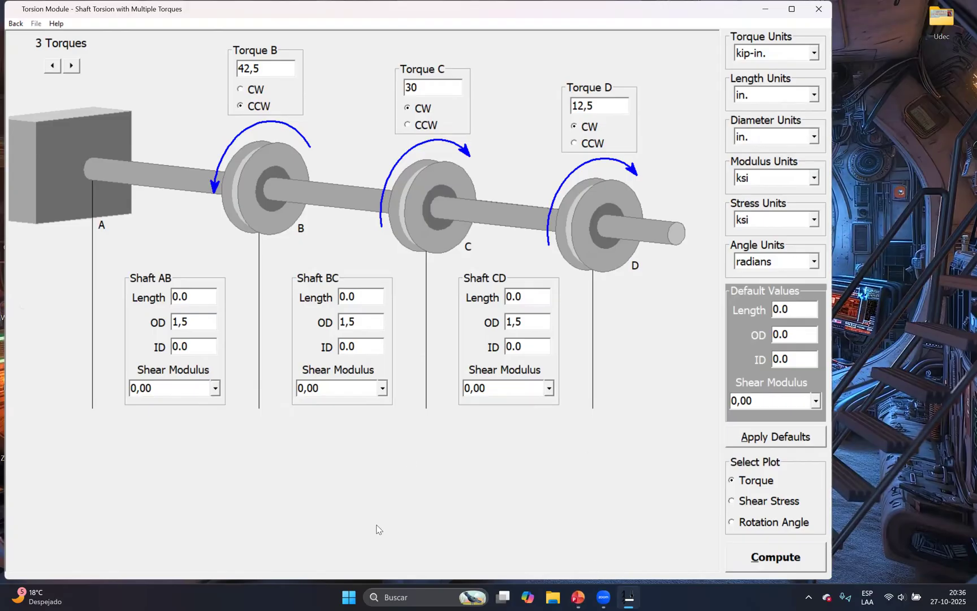
key(alt+Tab)
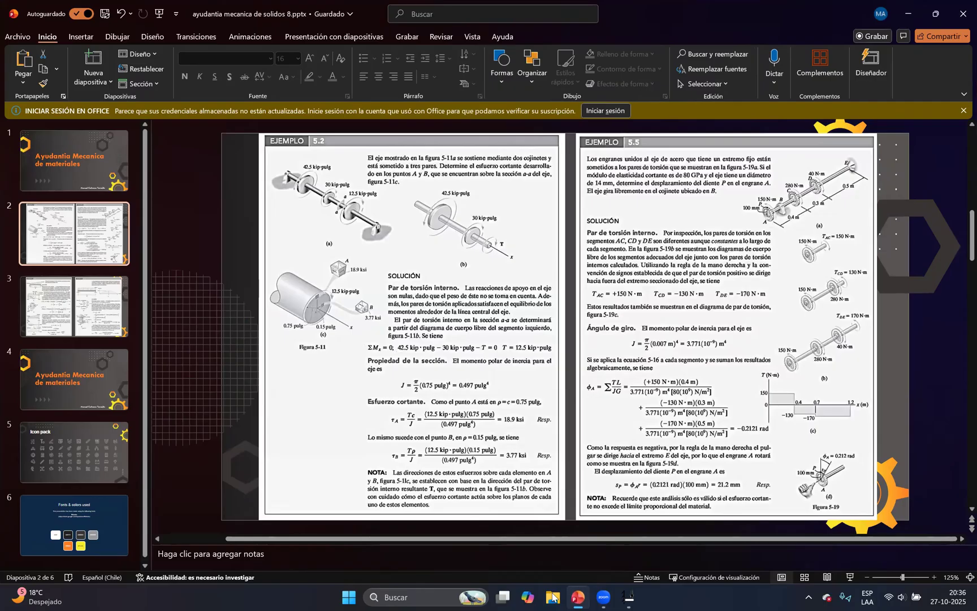
key(alt+Tab)
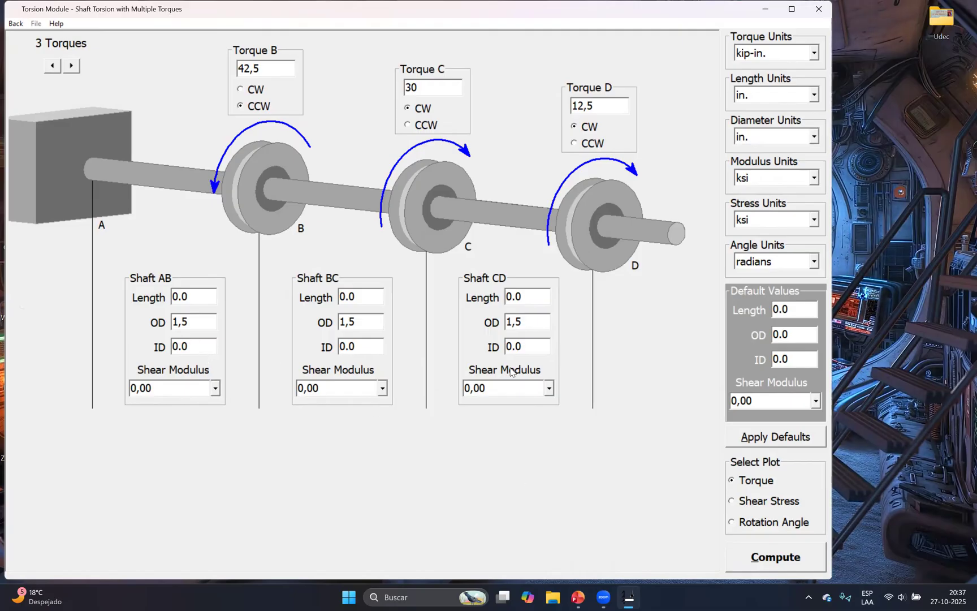
click(768, 568)
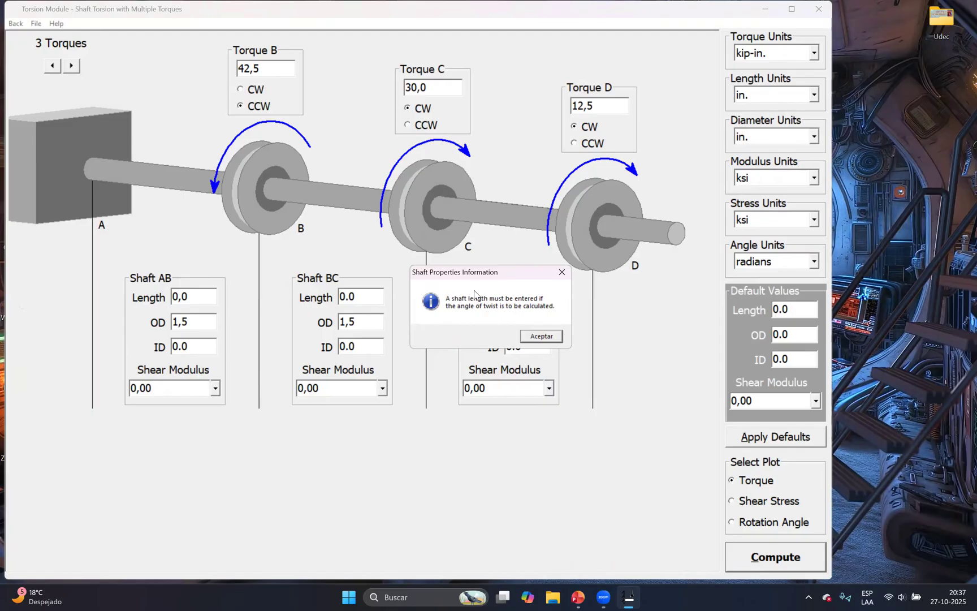
click(536, 337)
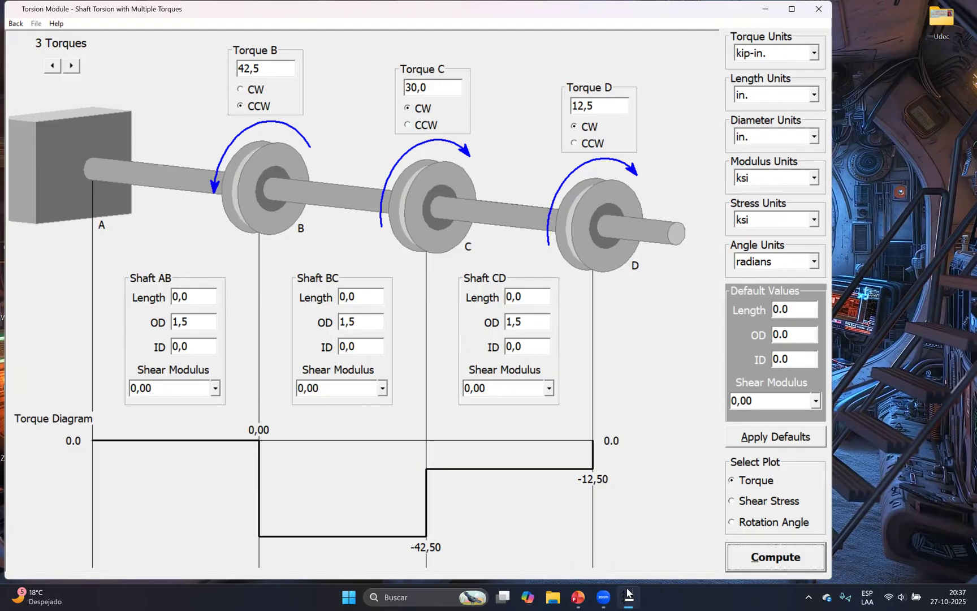
Compare the computed torque diagram with the internal torque solution of Example 5.2 in PowerPoint
mouse_move(578, 597)
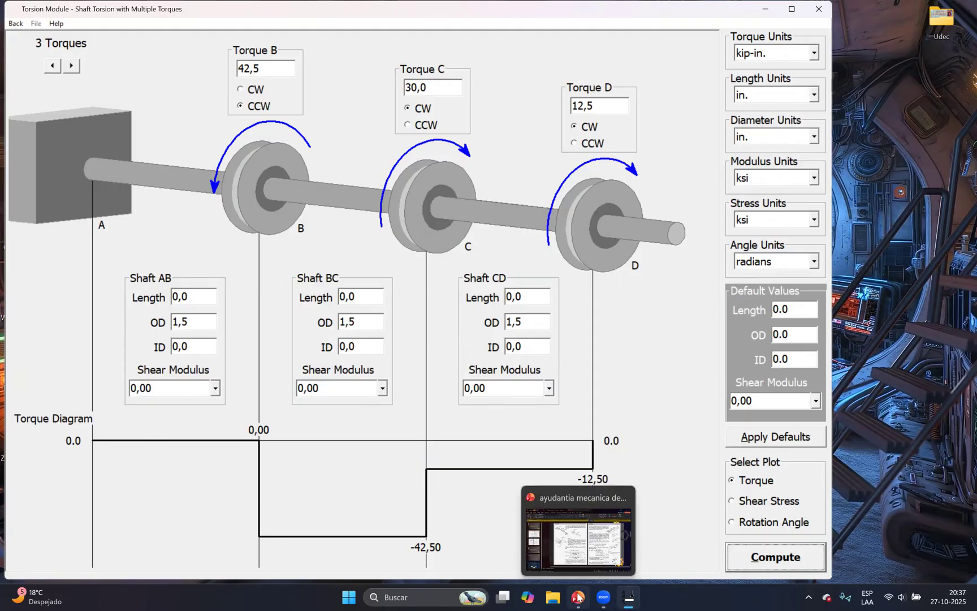
click(574, 596)
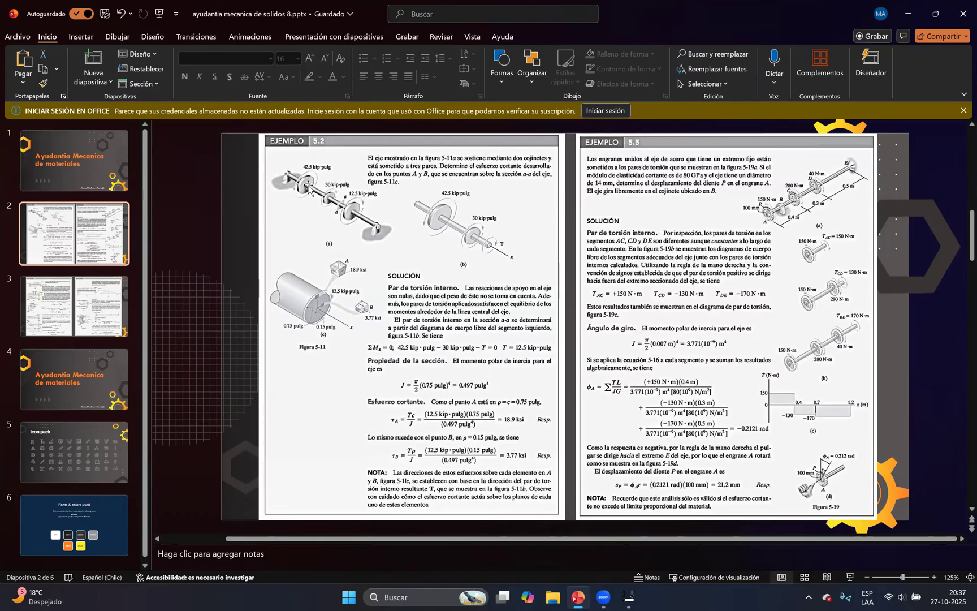
click(628, 596)
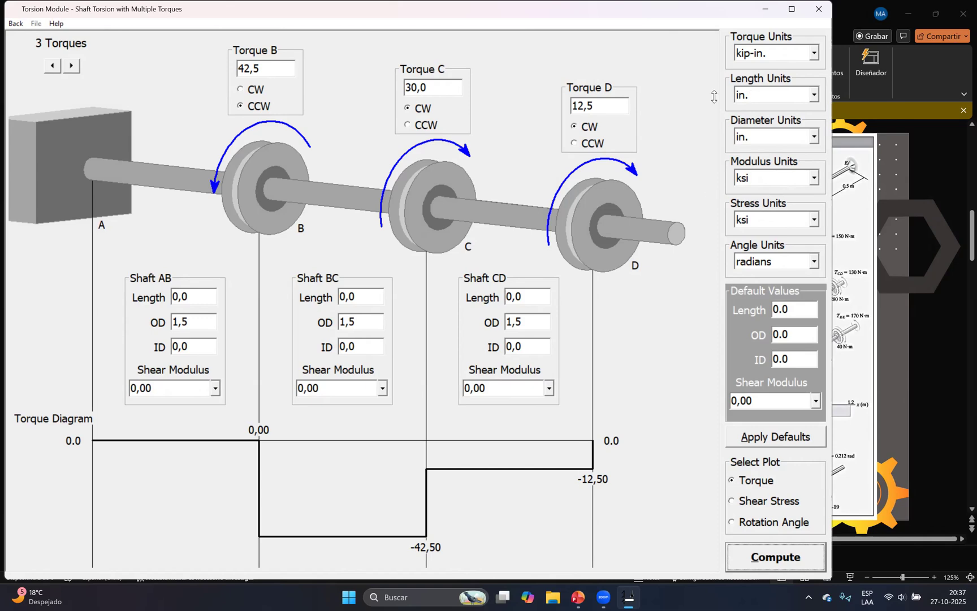
click(580, 596)
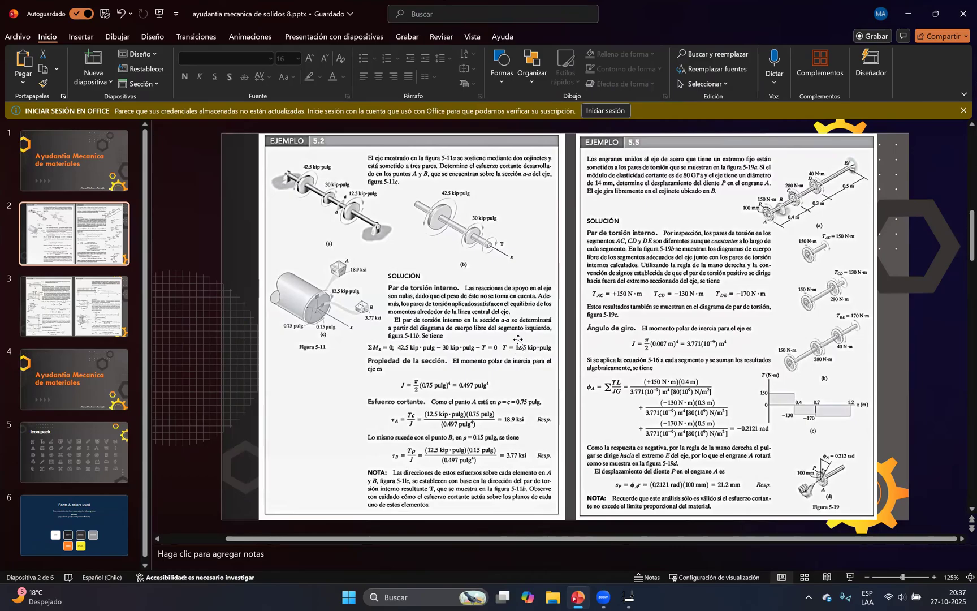
click(580, 597)
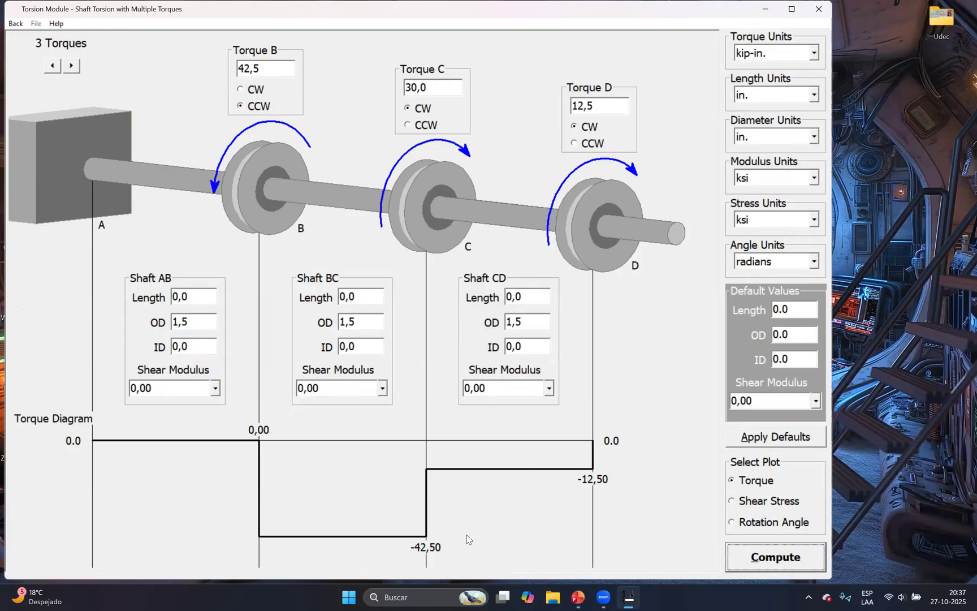
mouse_move(578, 597)
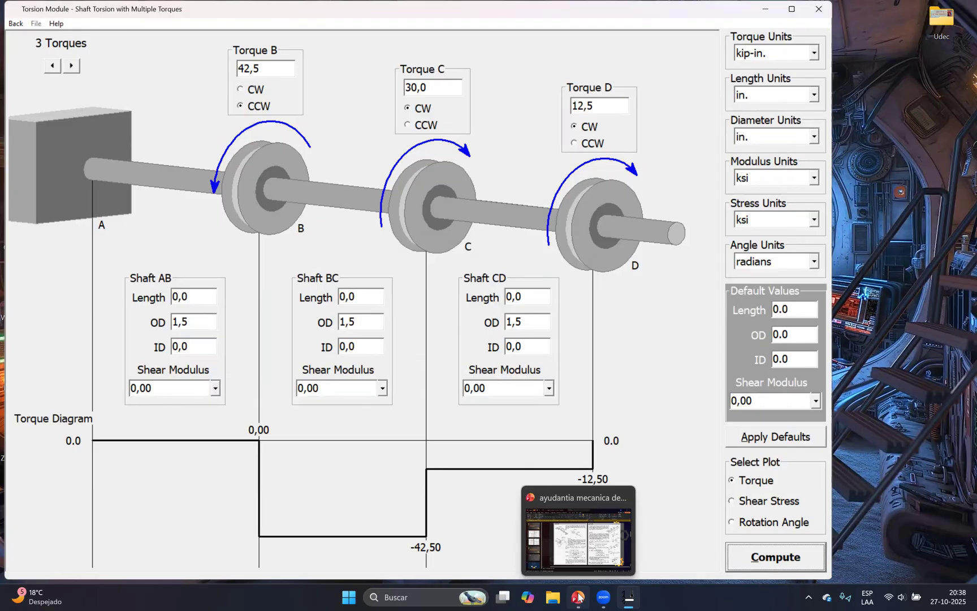
mouse_move(629, 597)
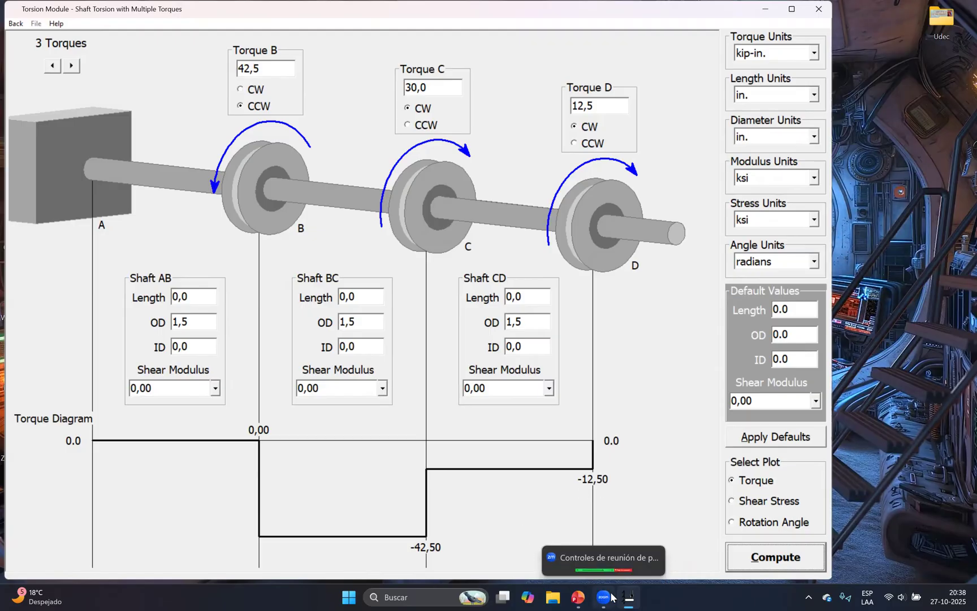
click(578, 596)
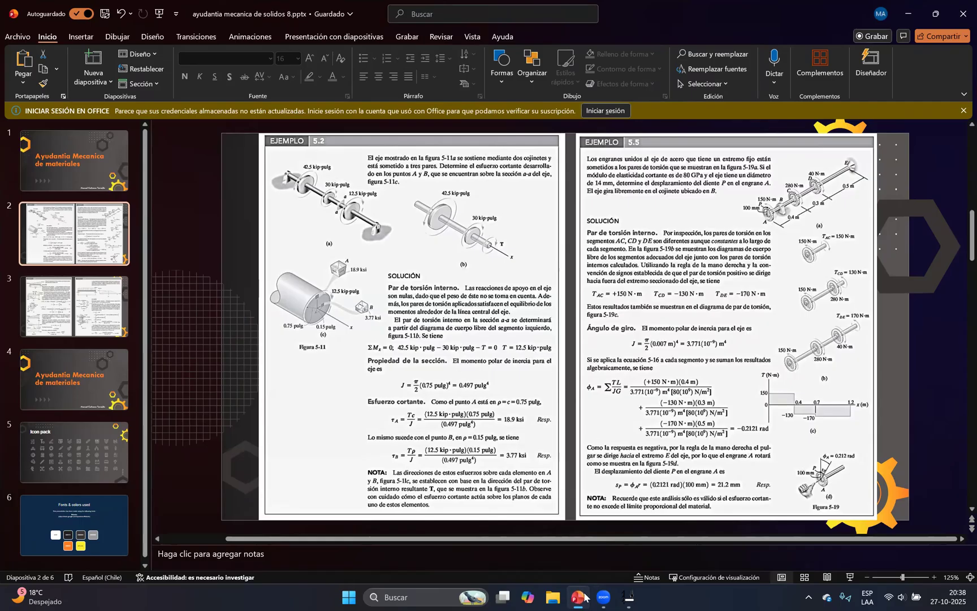
Return to MDSolids and compute the shear stress diagram of the three-torque shaft
mouse_move(584, 598)
click(601, 524)
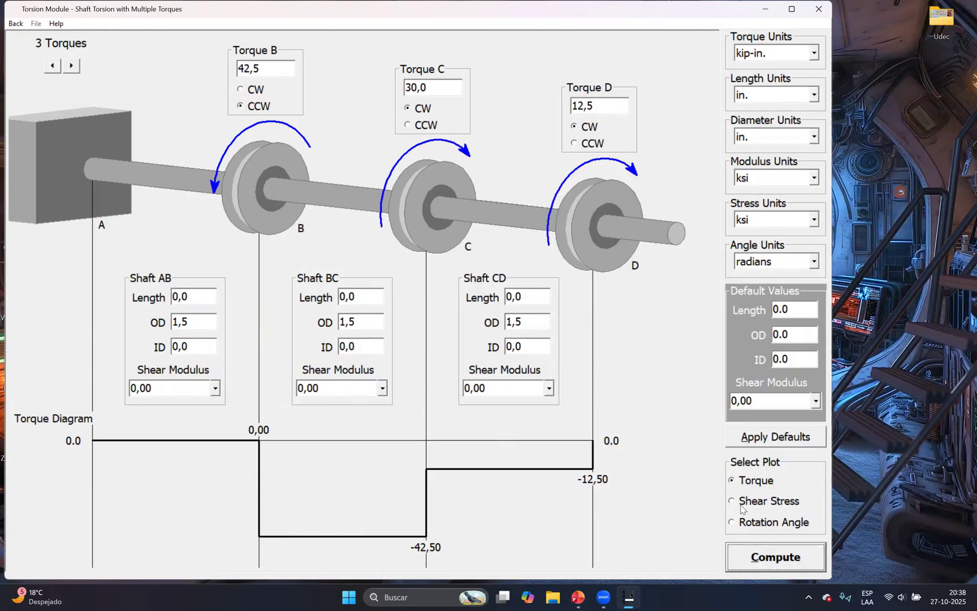
click(741, 505)
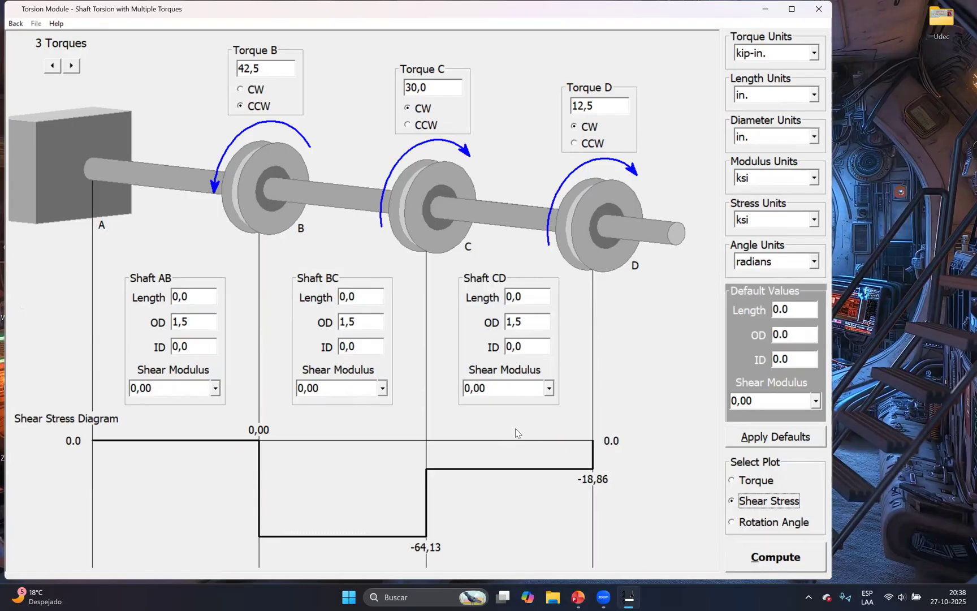
click(762, 558)
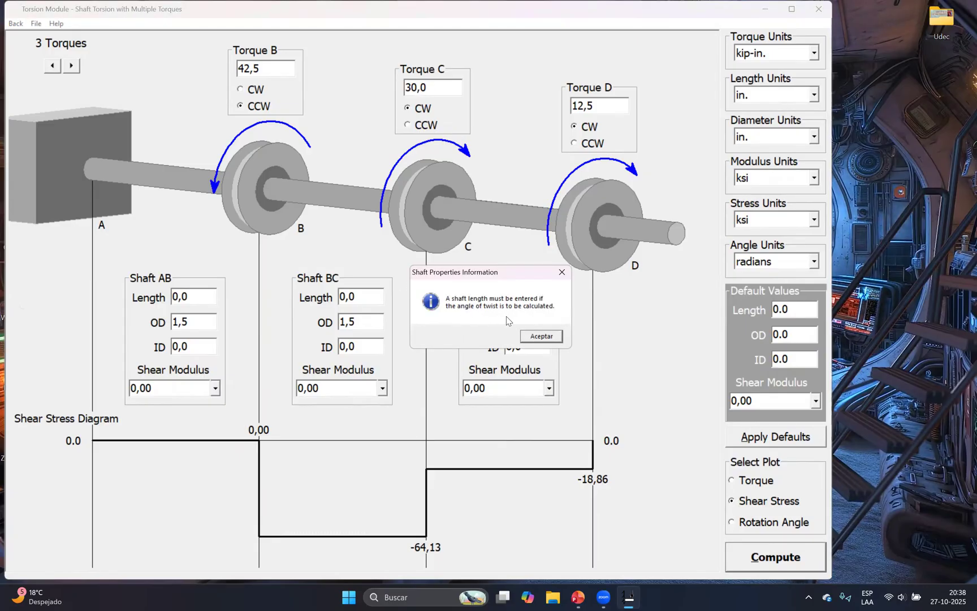
click(552, 338)
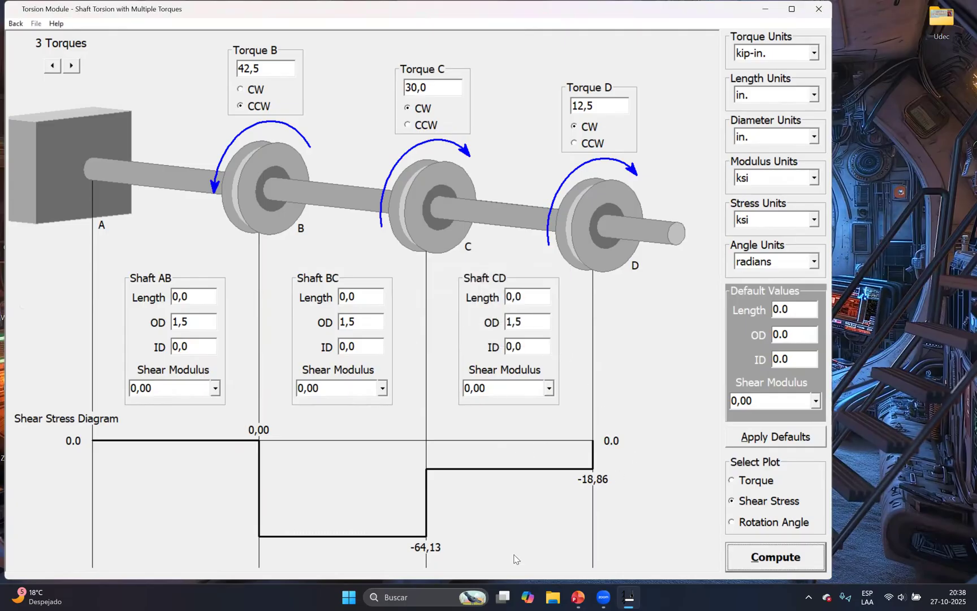
Compare the computed shear stress diagram with the shear stress solution of Example 5.2 in PowerPoint
click(579, 596)
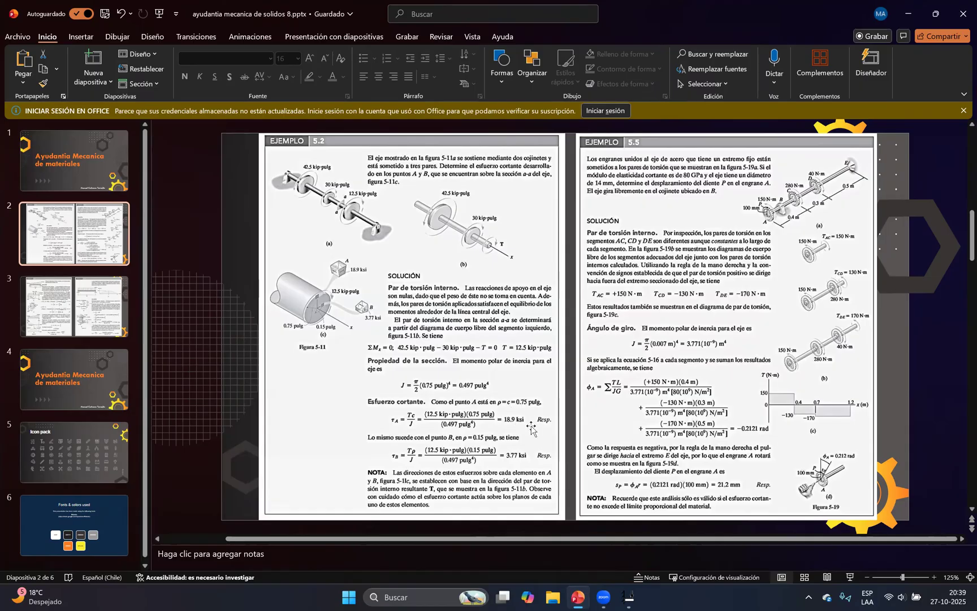
click(628, 596)
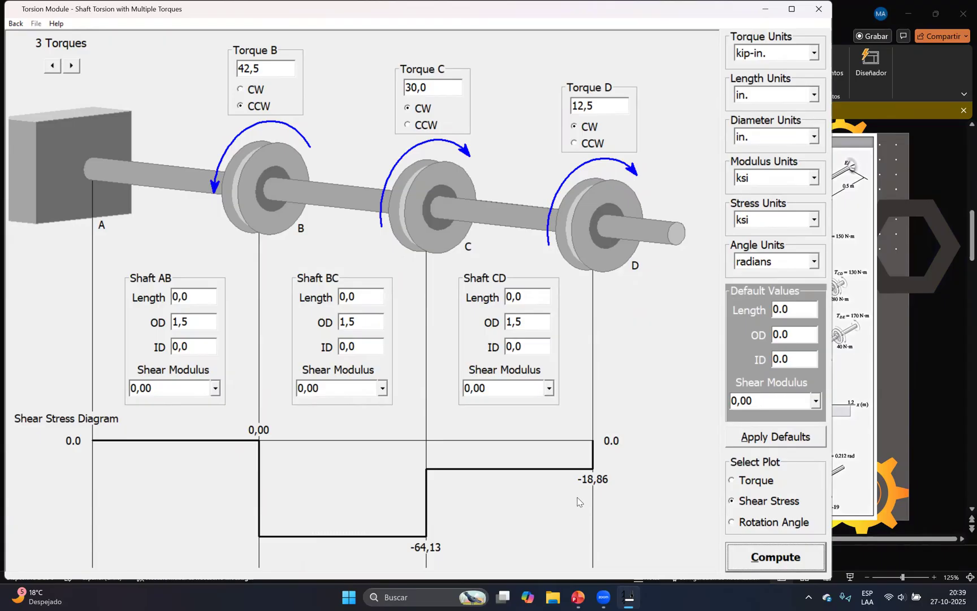
click(637, 597)
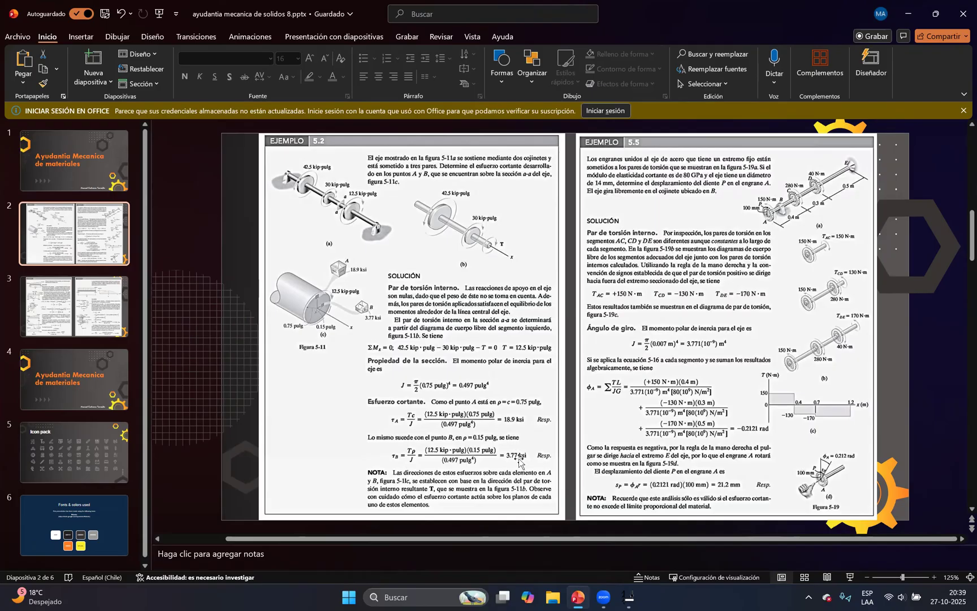
click(627, 596)
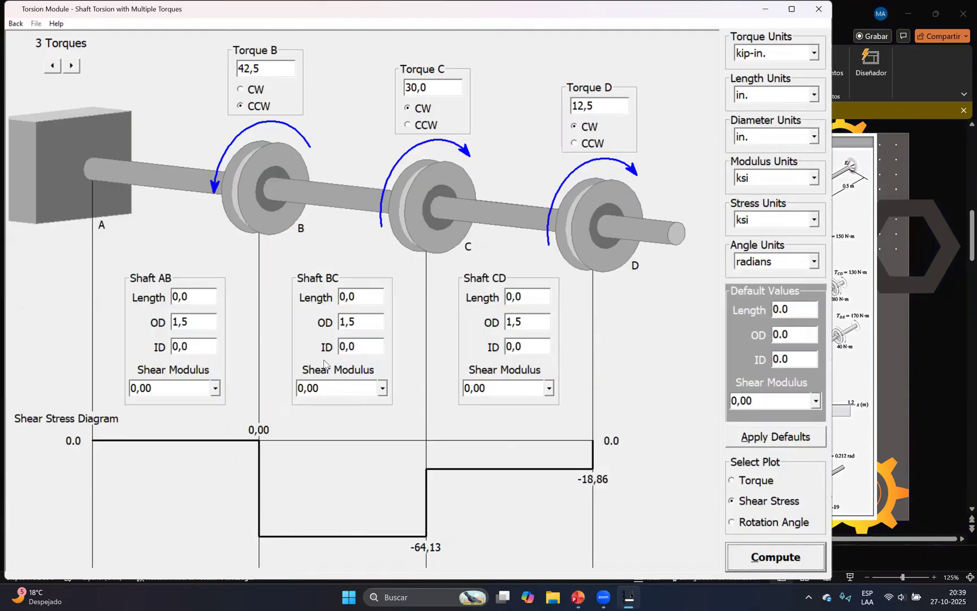
Compare the outer diameters entered in MDSolids with the radii used for points A and B in the PowerPoint Example 5.2
click(360, 322)
double_click(367, 327)
click(365, 326)
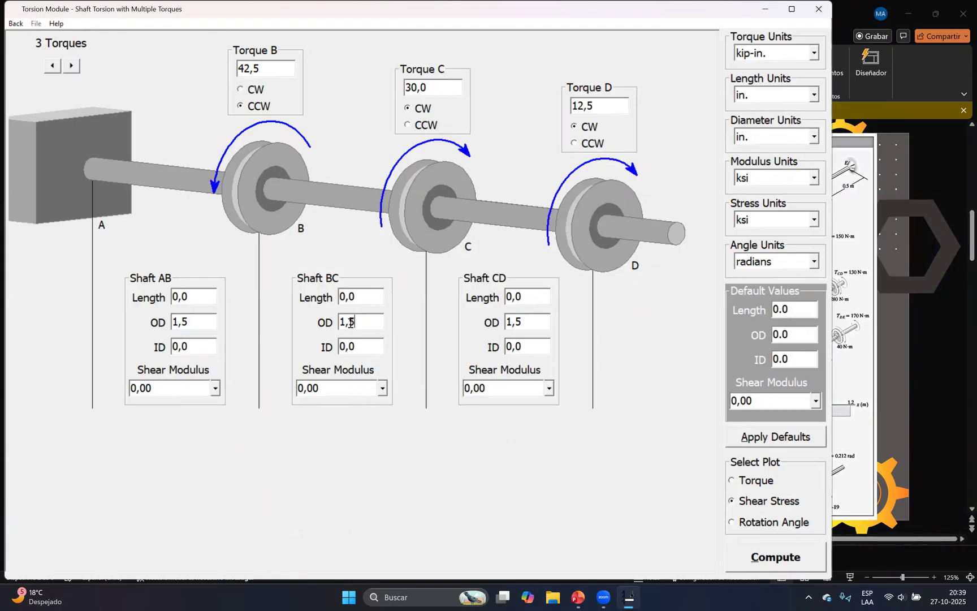
click(577, 591)
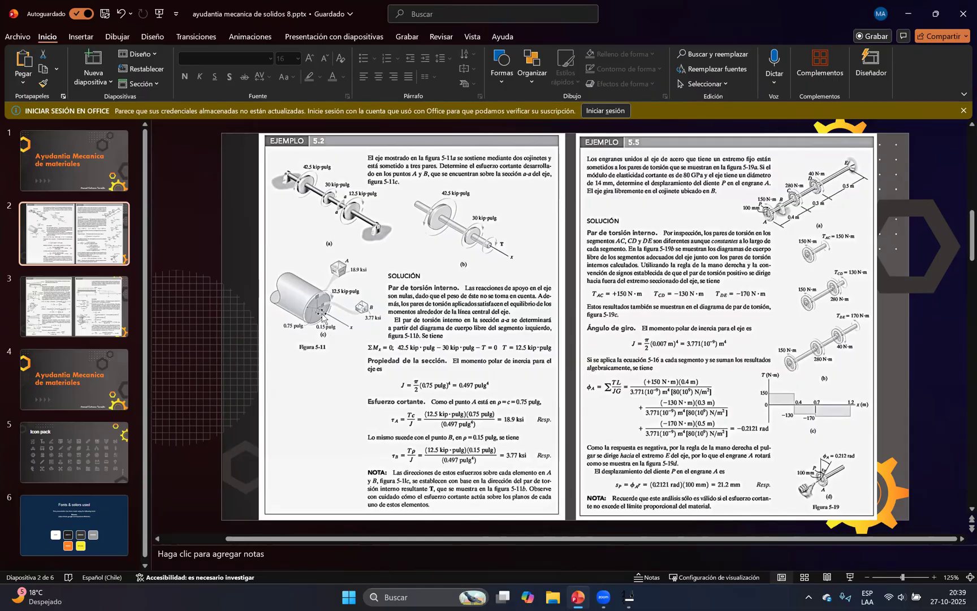
click(577, 596)
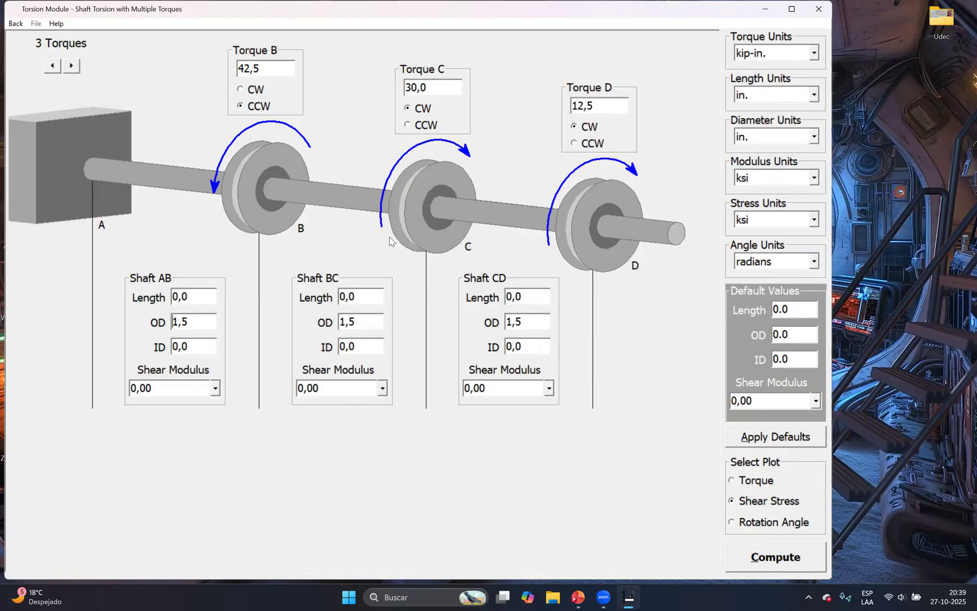
click(579, 596)
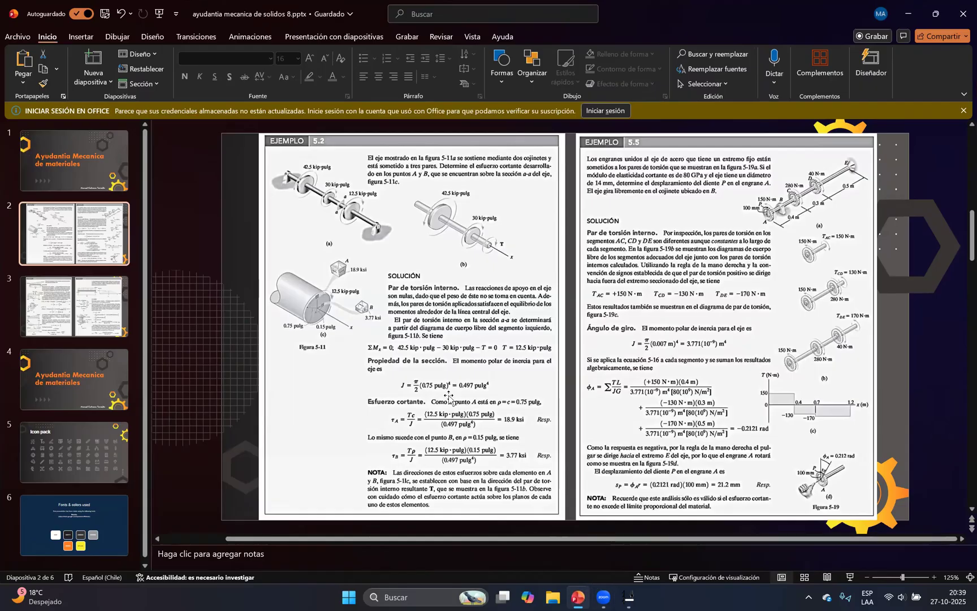
click(579, 595)
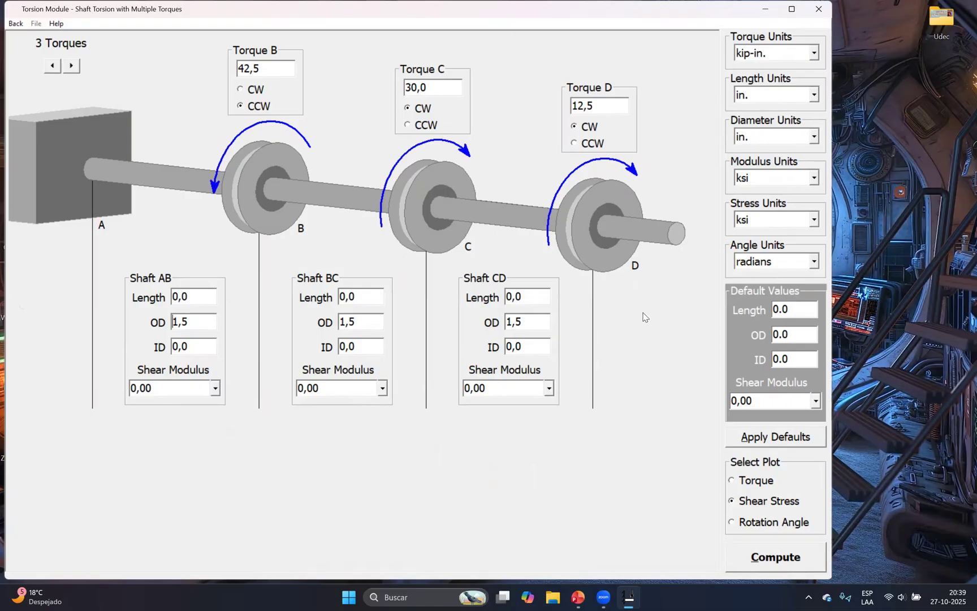
click(580, 597)
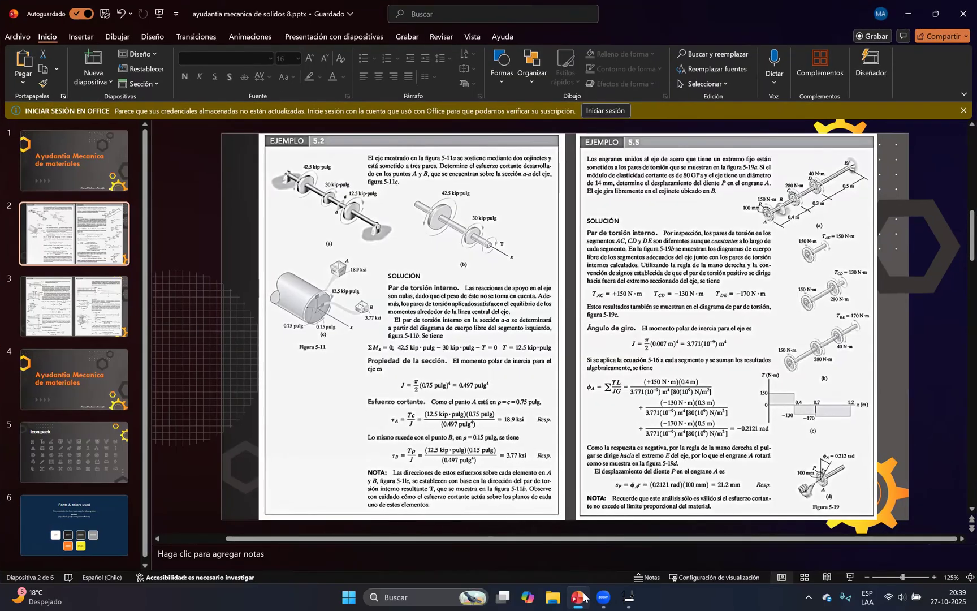
click(584, 596)
click(580, 595)
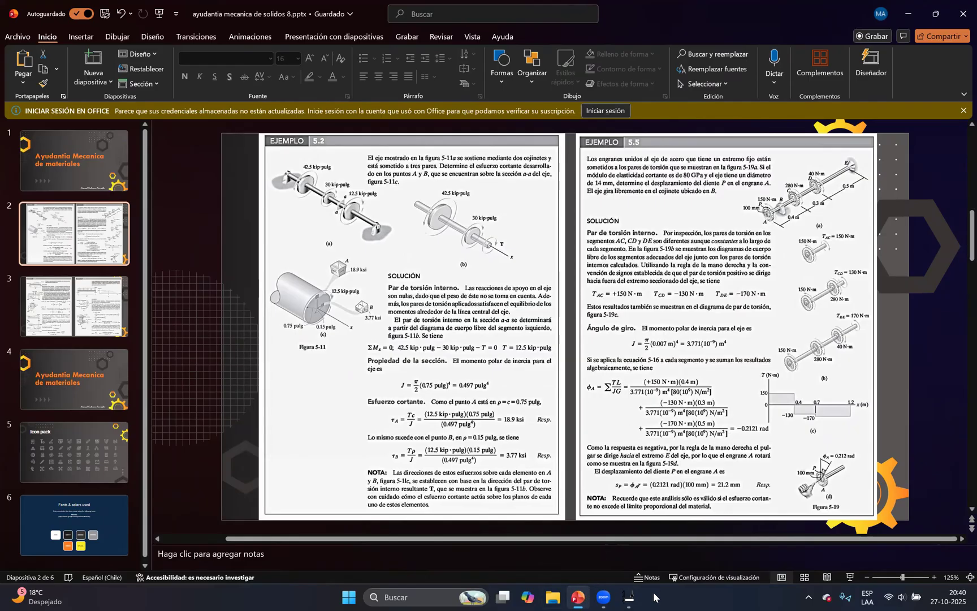
click(583, 593)
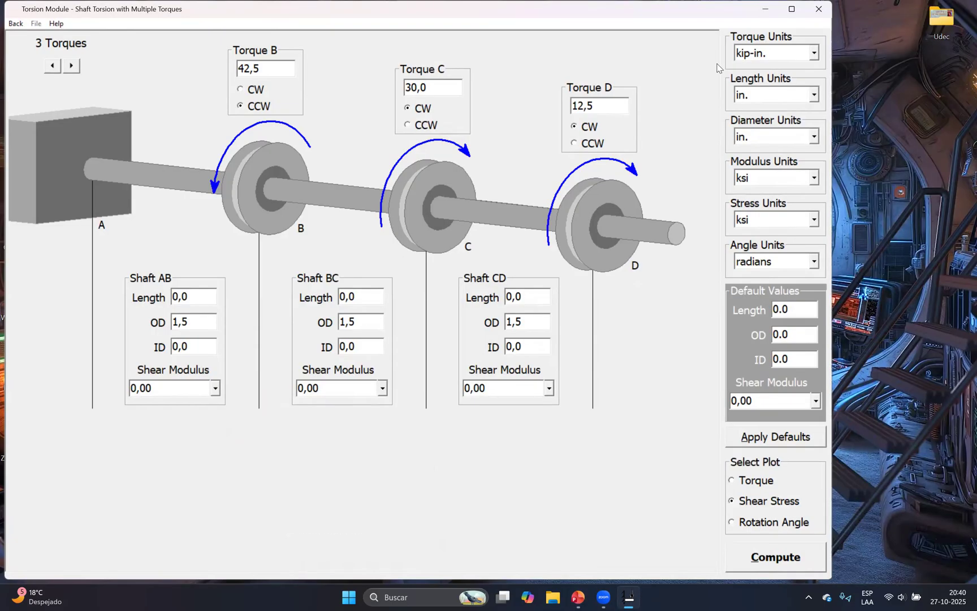
Close the current torsion analysis and start a new Multiple Torques analysis in the Torsion module
click(819, 9)
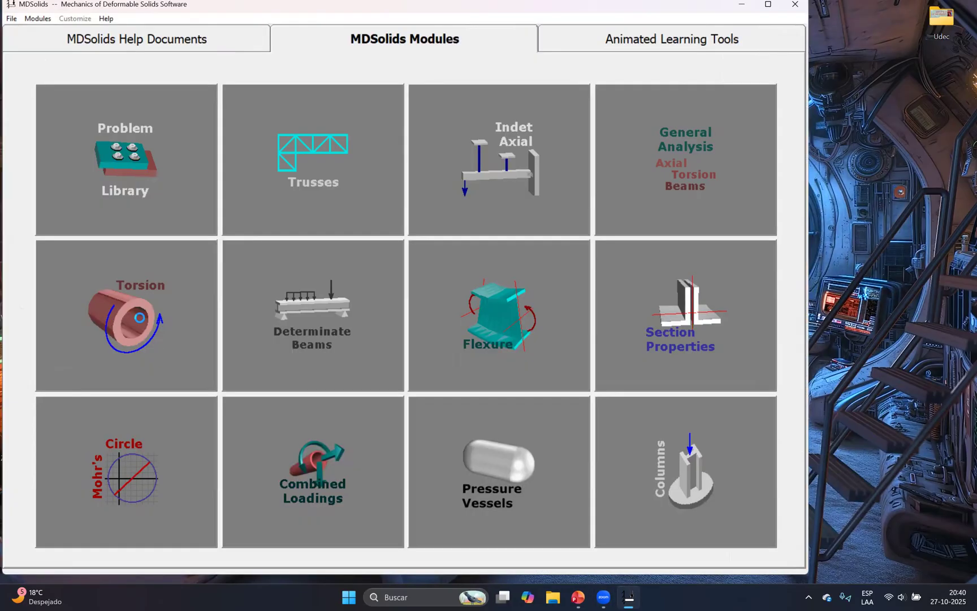
click(218, 287)
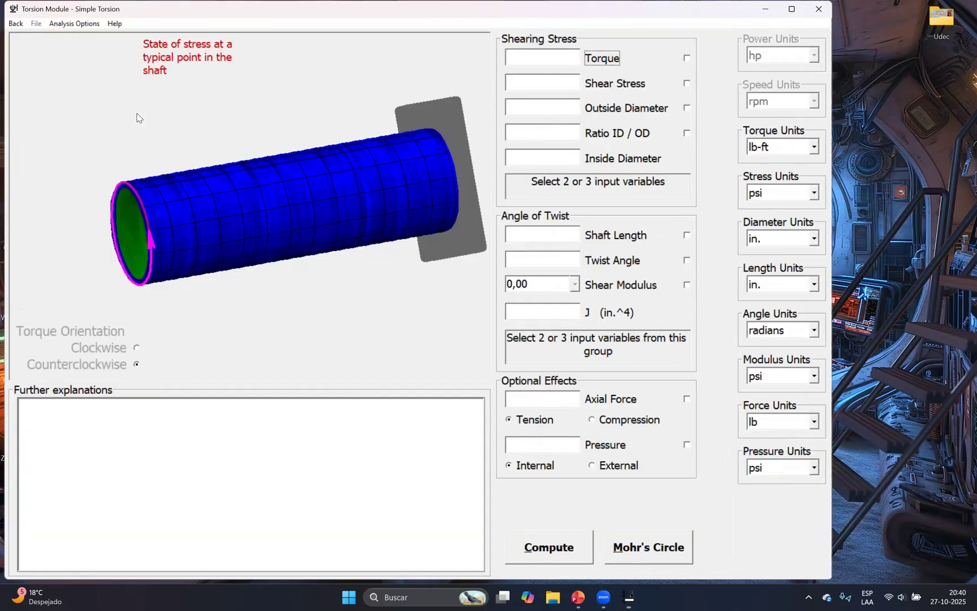
click(73, 24)
click(113, 85)
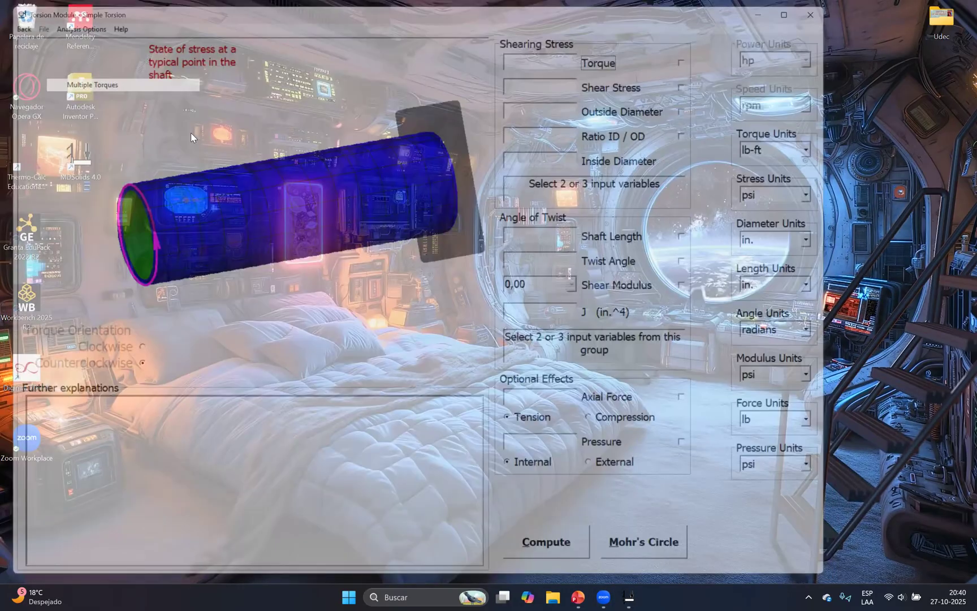
Examine the statement, figure and torques of Example 5.5 in PowerPoint against the blank three-torque shaft model in MDSolids
click(584, 597)
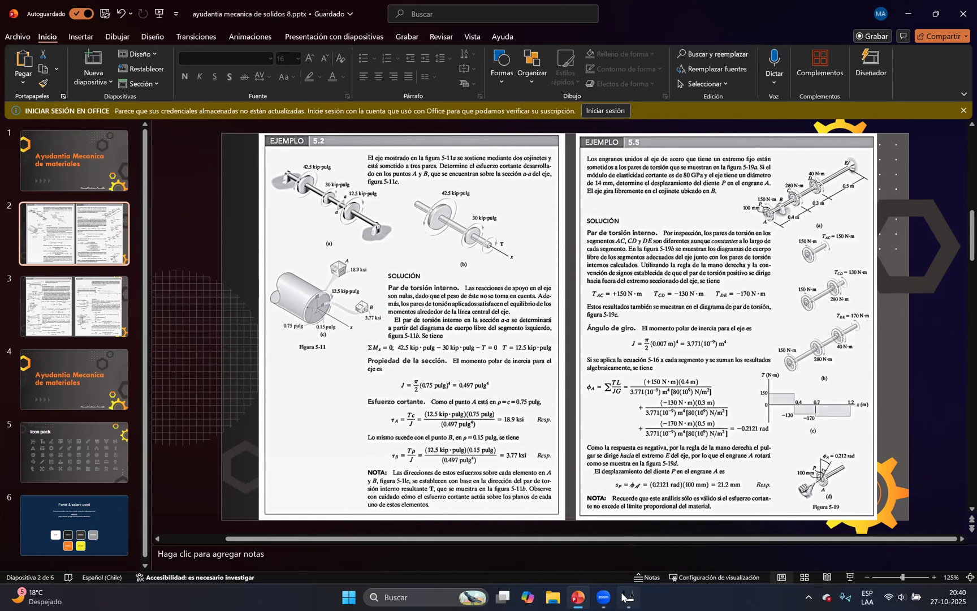
mouse_move(629, 598)
click(638, 597)
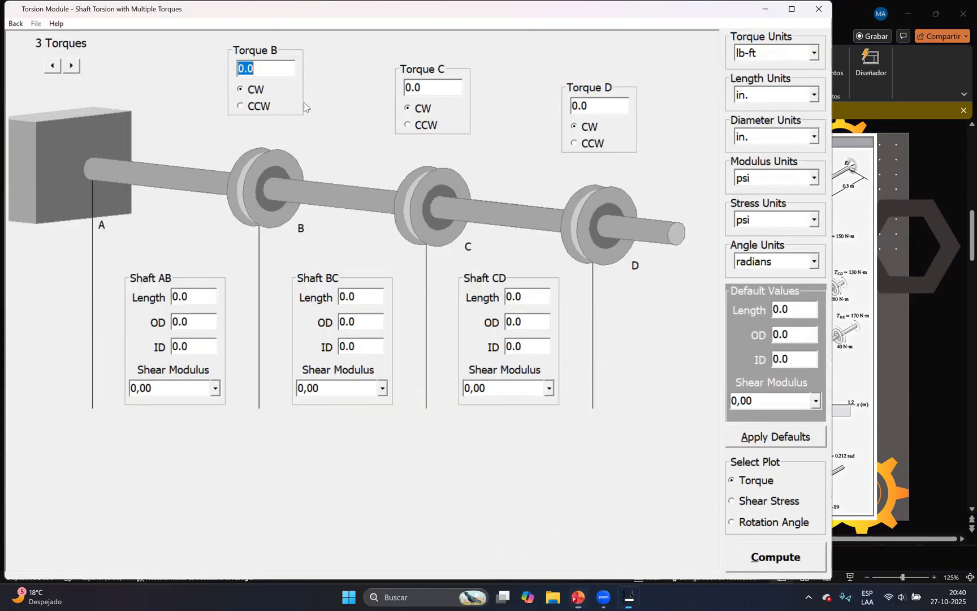
click(638, 598)
click(639, 598)
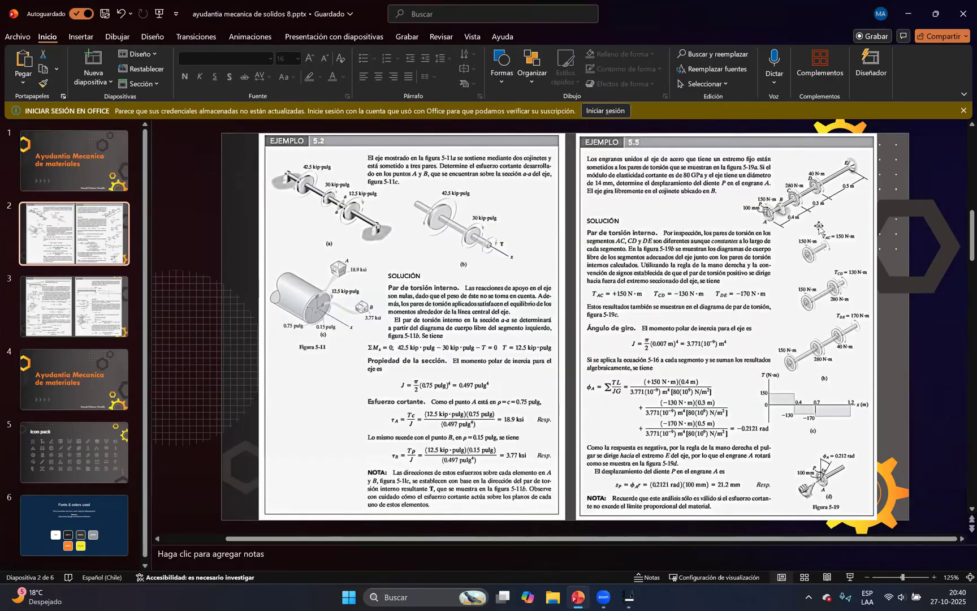
click(641, 594)
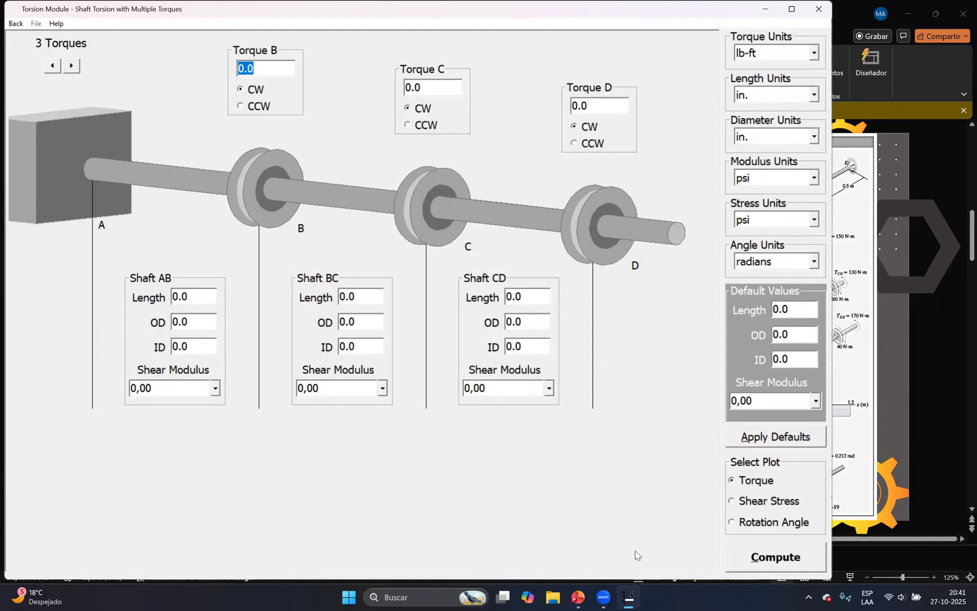
click(629, 597)
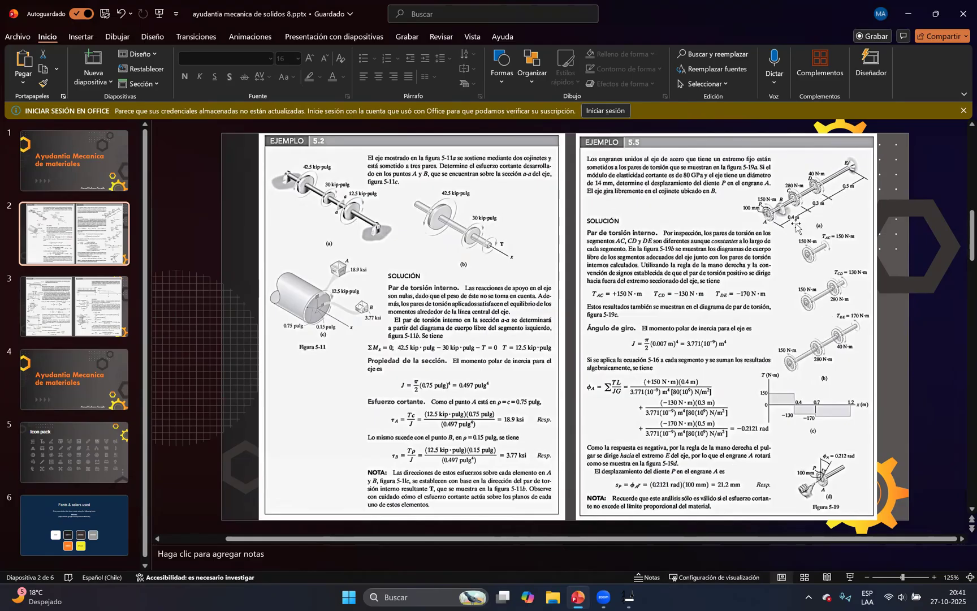
click(635, 596)
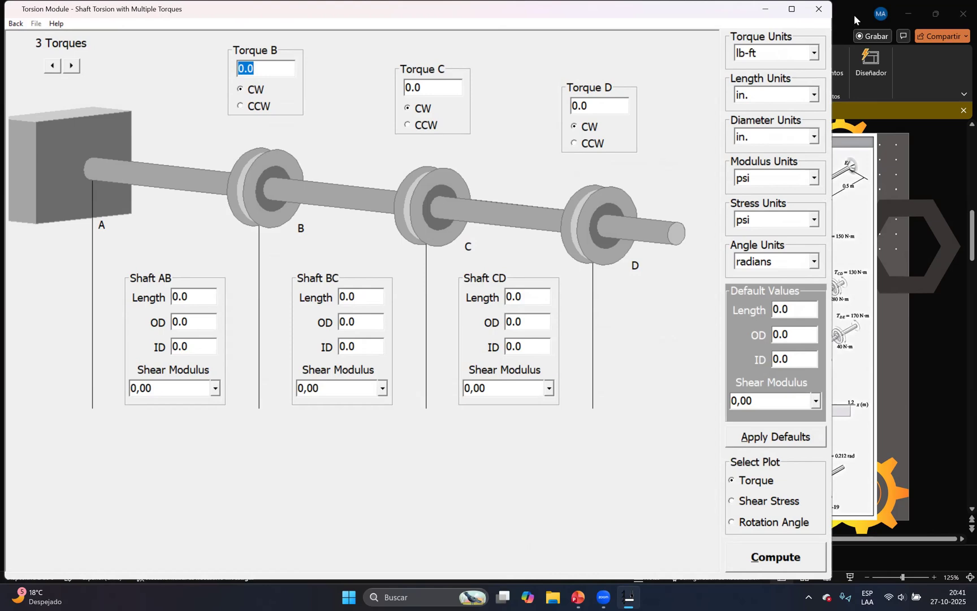
Check the torque units of Example 5.5 in PowerPoint and set the torque units to N-m in MDSolids
click(761, 55)
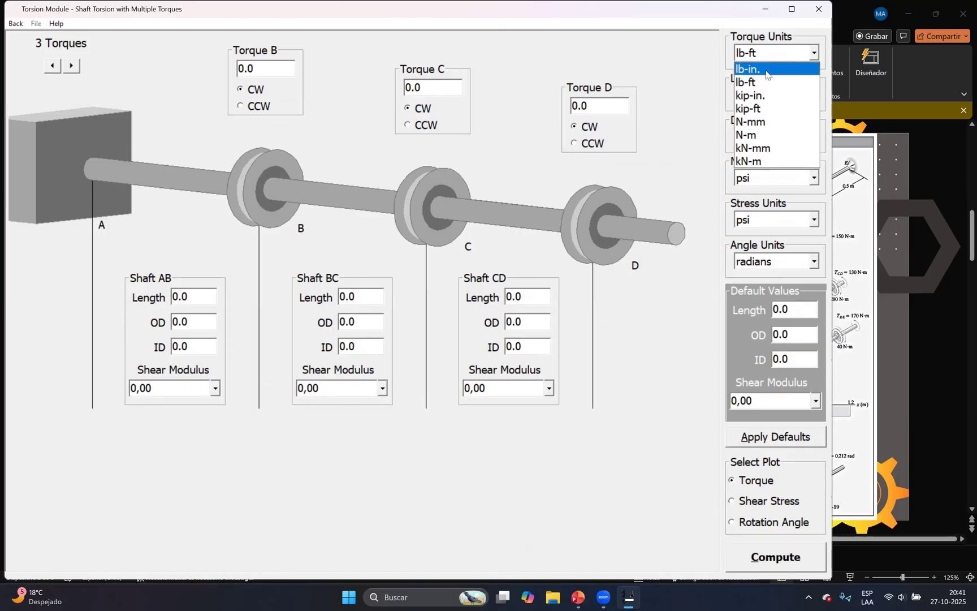
click(897, 177)
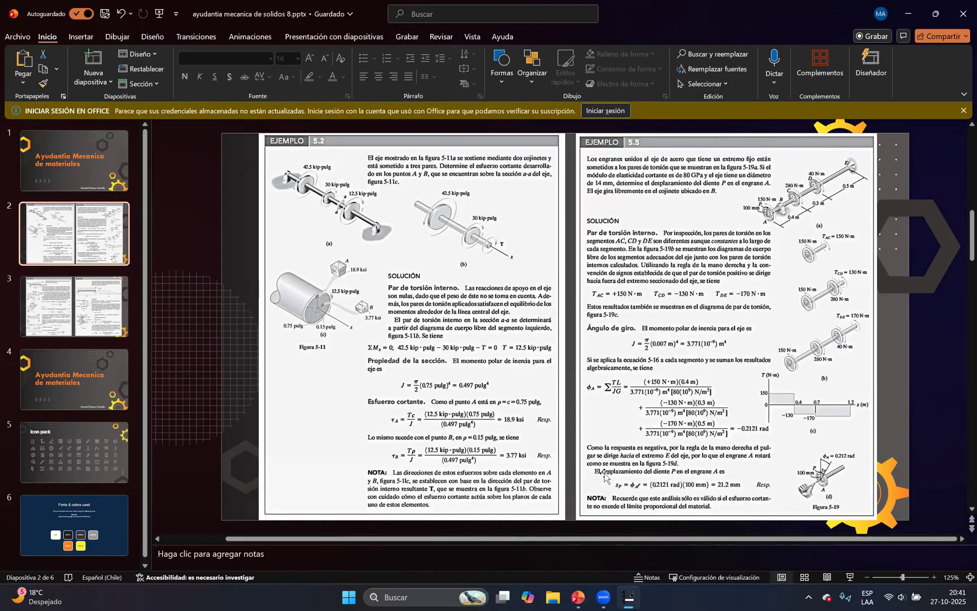
click(628, 596)
click(815, 53)
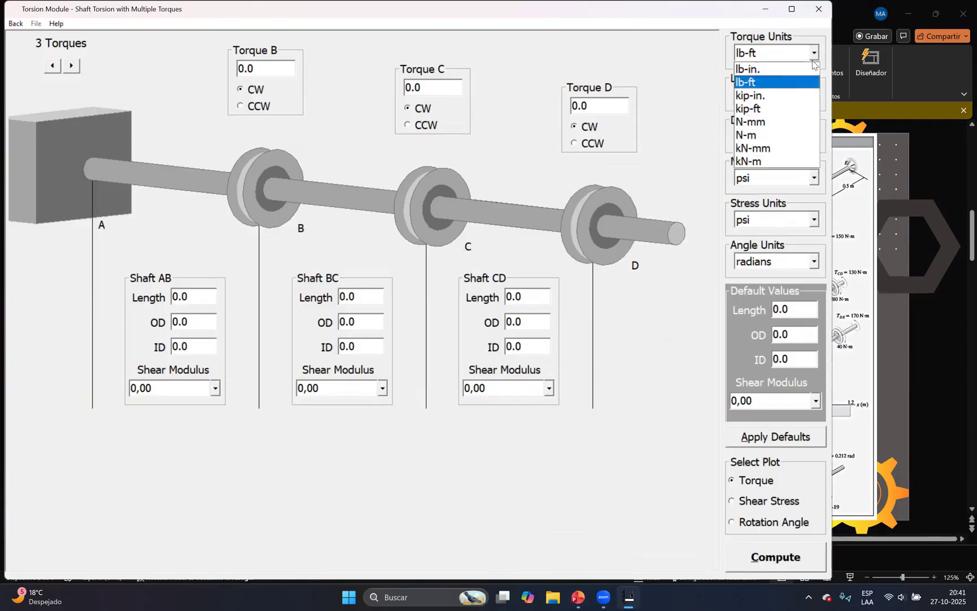
click(754, 136)
Check the shaft dimensions in Example 5.5 and set the length units to m and the diameter units to mm
click(876, 212)
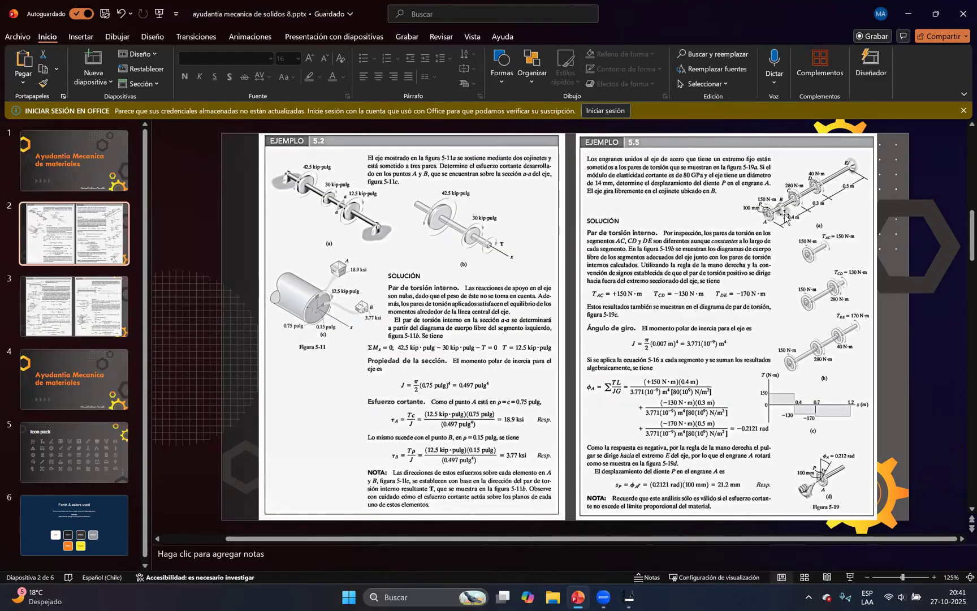
click(637, 597)
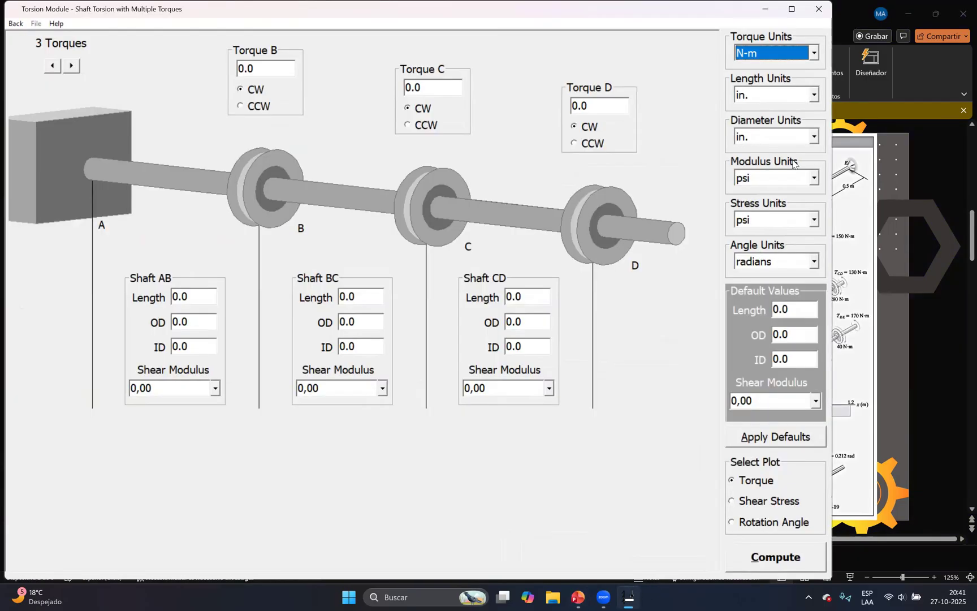
click(788, 96)
click(781, 138)
click(814, 136)
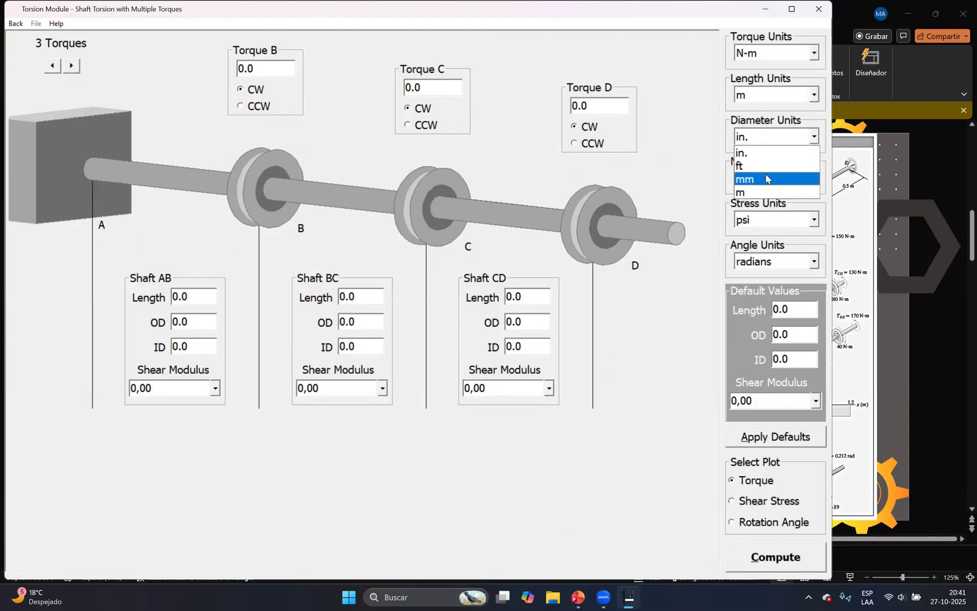
click(766, 178)
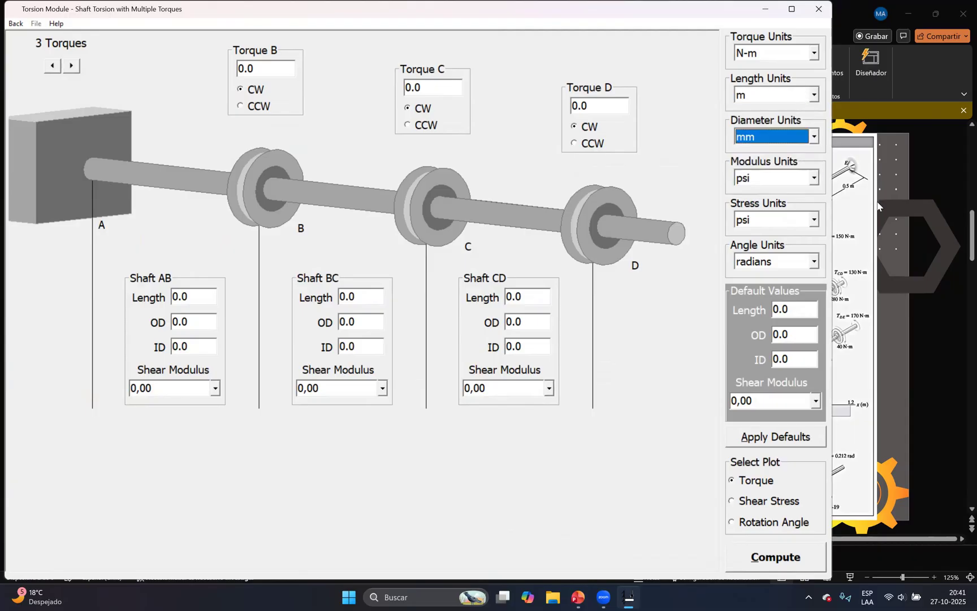
Set the modulus units to GPa and the stress units to MPa, and return to Example 5.5 in PowerPoint
click(772, 181)
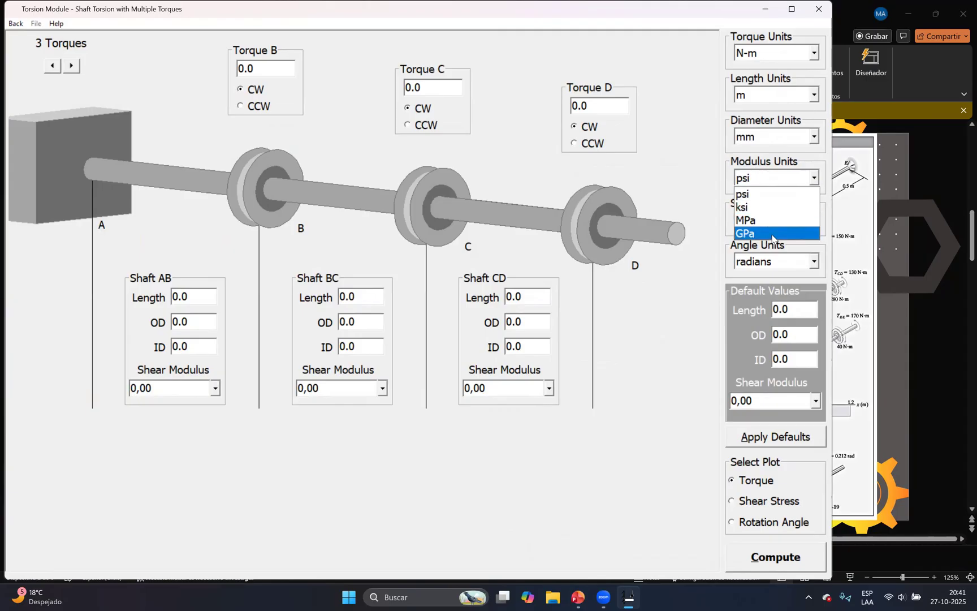
click(772, 233)
click(778, 218)
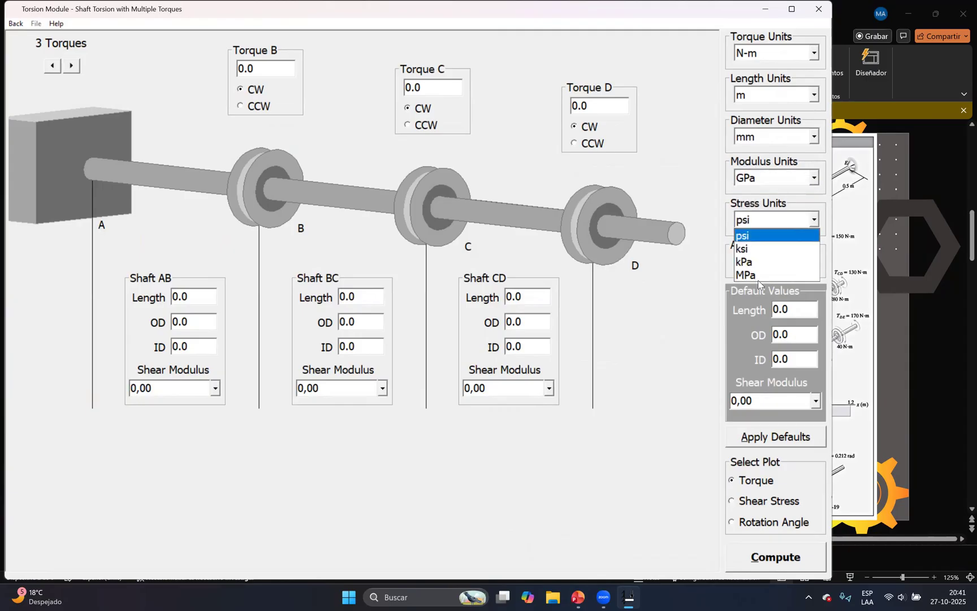
click(758, 276)
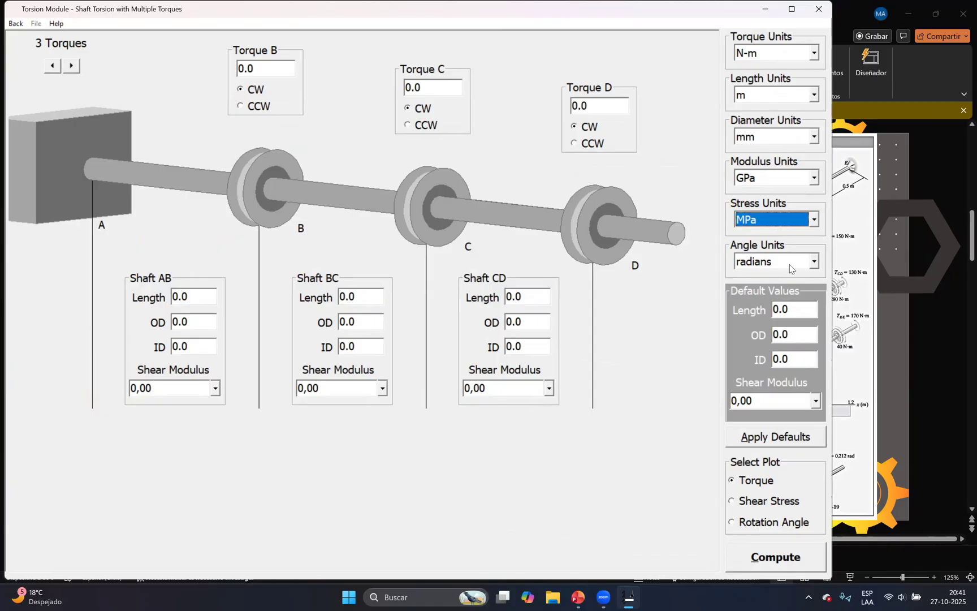
click(860, 356)
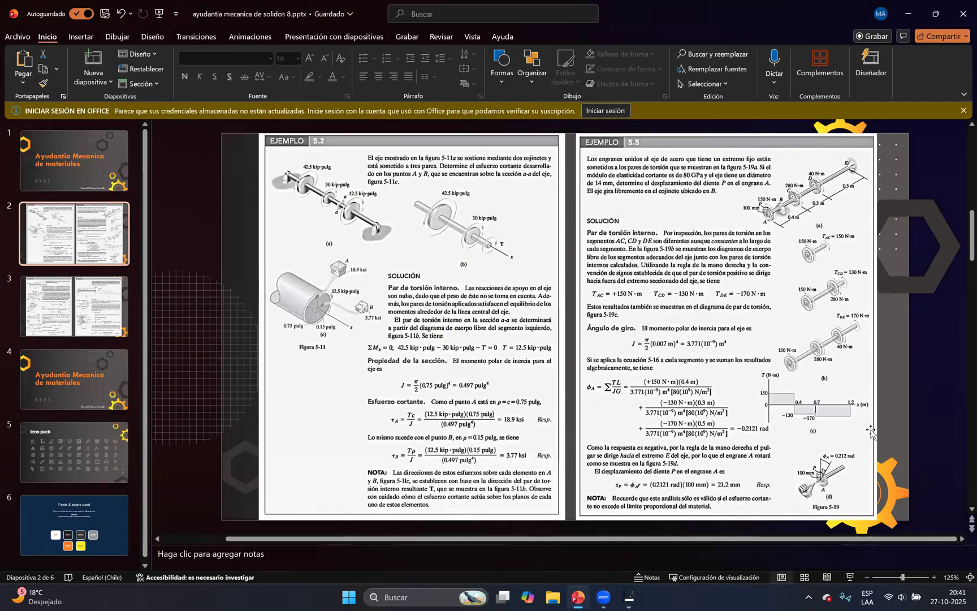
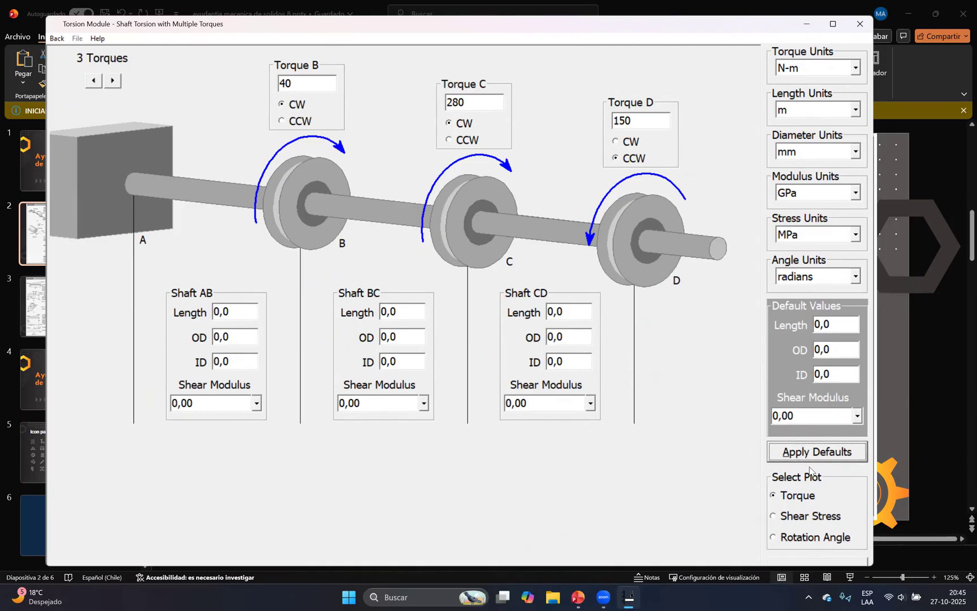
Compute the torque diagram for the three-torque shaft and dismiss the shaft length notice
click(826, 563)
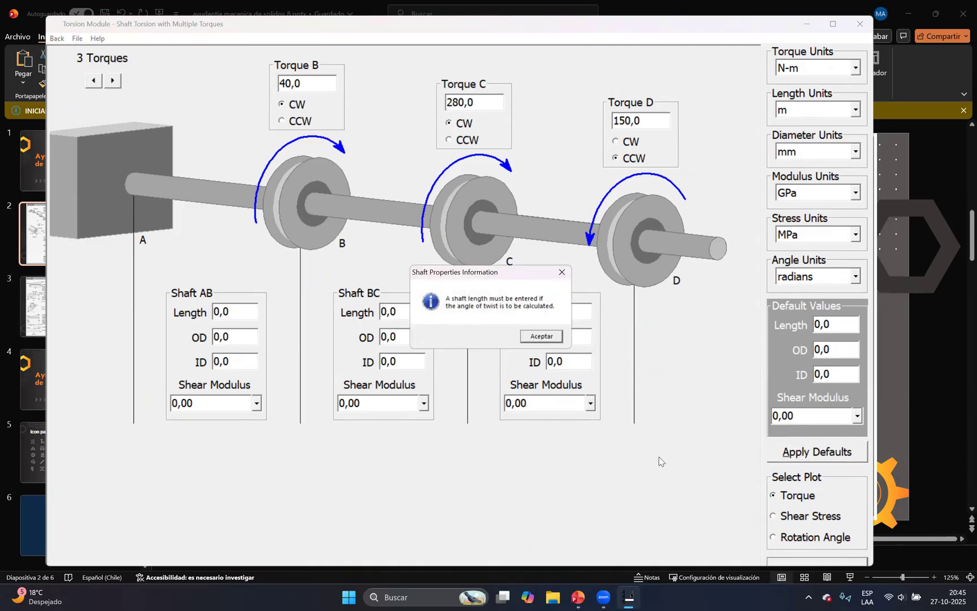
click(562, 273)
click(576, 338)
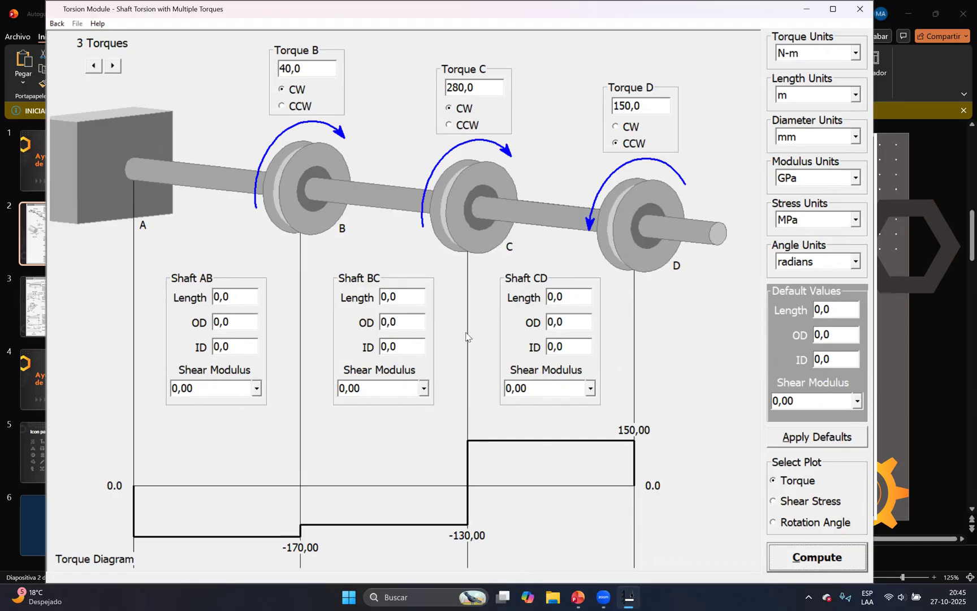
Set the lengths of shafts AB, BC and CD to 0,5 m, 0,3 m and 0,4 m, following the figure of Example 5.5
click(847, 310)
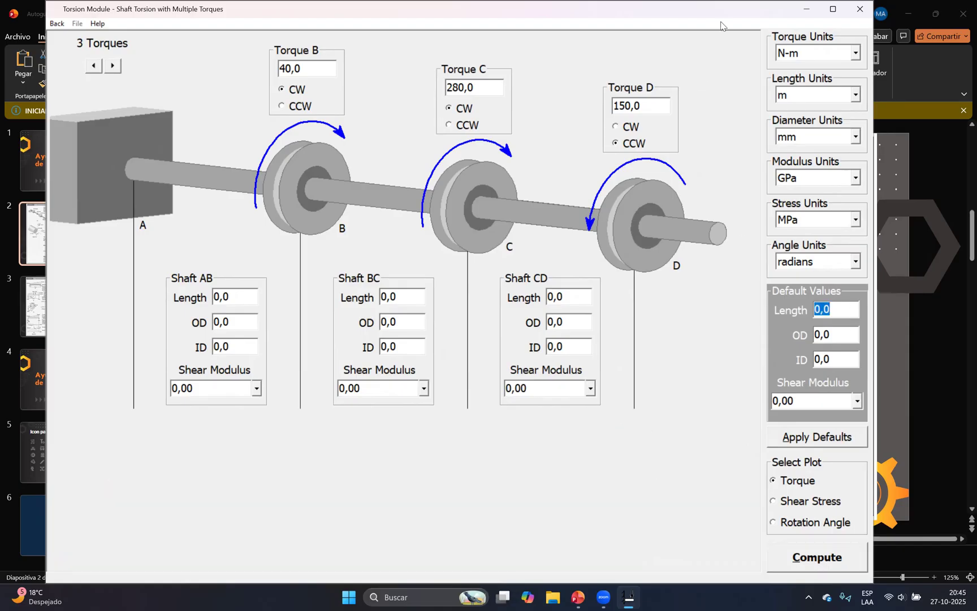
drag(721, 12, 630, 23)
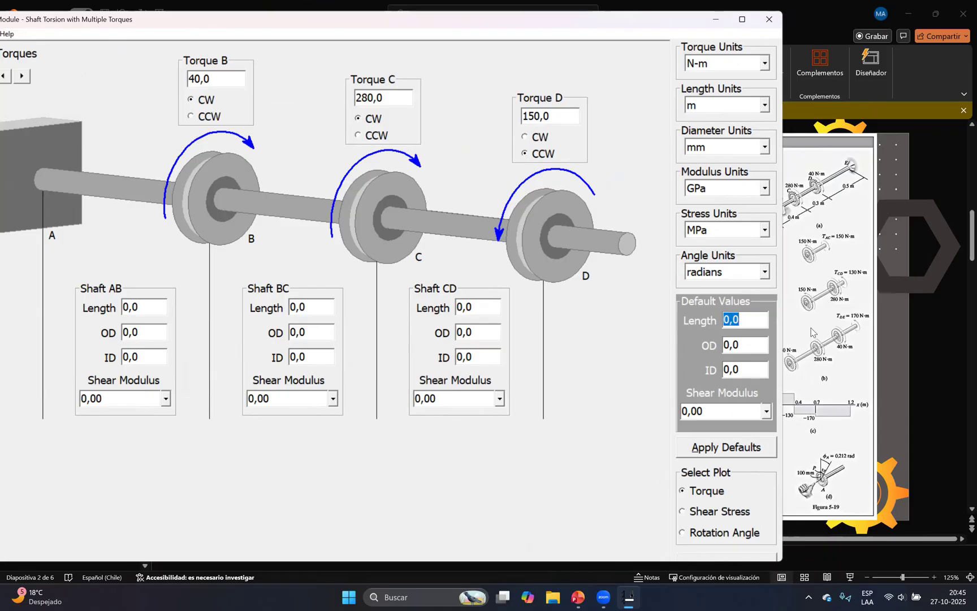
click(138, 313)
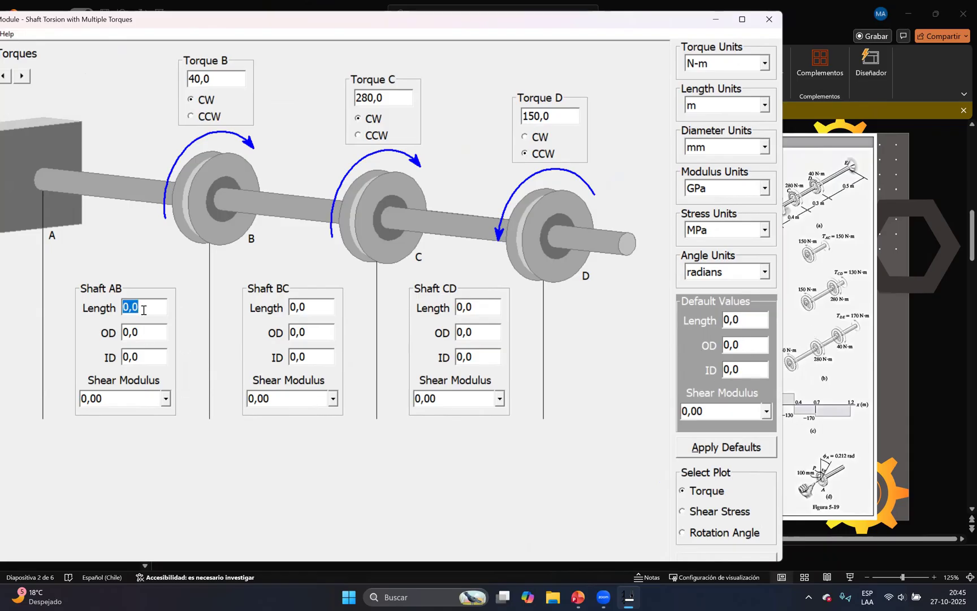
text(0)
click(319, 311)
text(0,3)
click(464, 305)
text(0,4)
Set the outside diameter of shafts AB, BC and CD to 14 mm
click(156, 333)
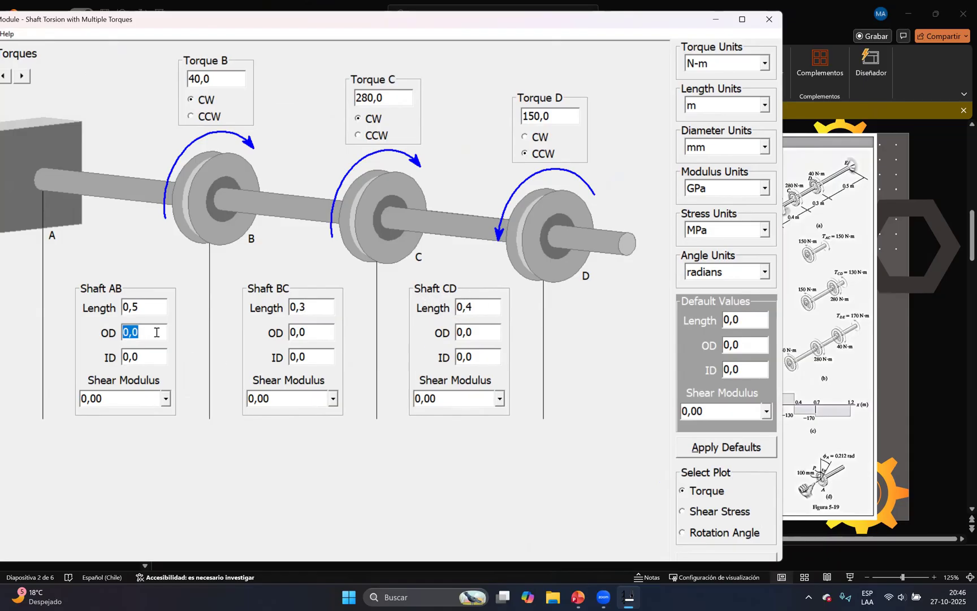
text(14)
click(312, 336)
text(14)
click(487, 335)
text(14)
Set the shear modulus of all three shafts to 80 GPa and compute the torque diagram
click(136, 396)
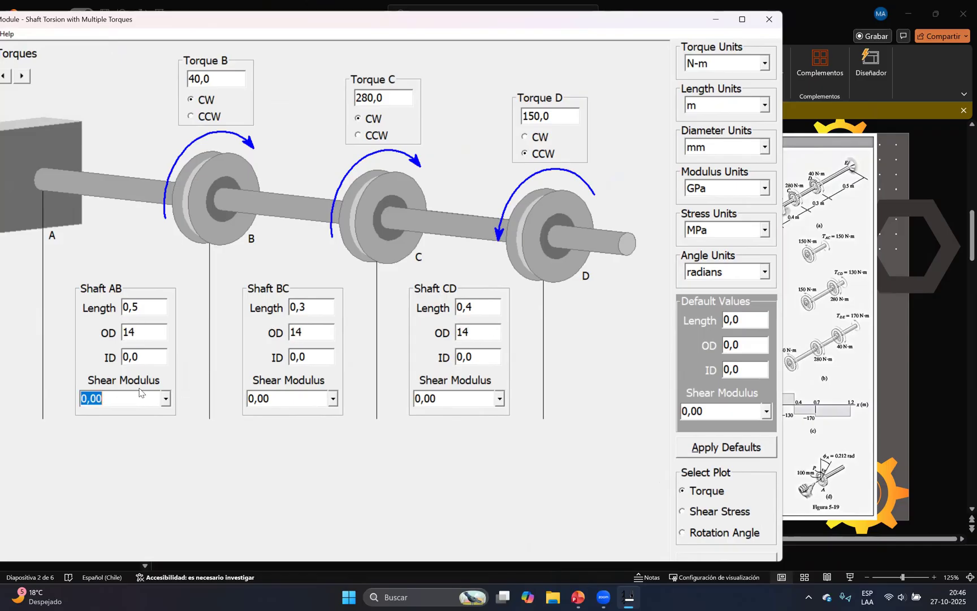
text(80)
click(292, 399)
text(80)
click(451, 398)
text(80)
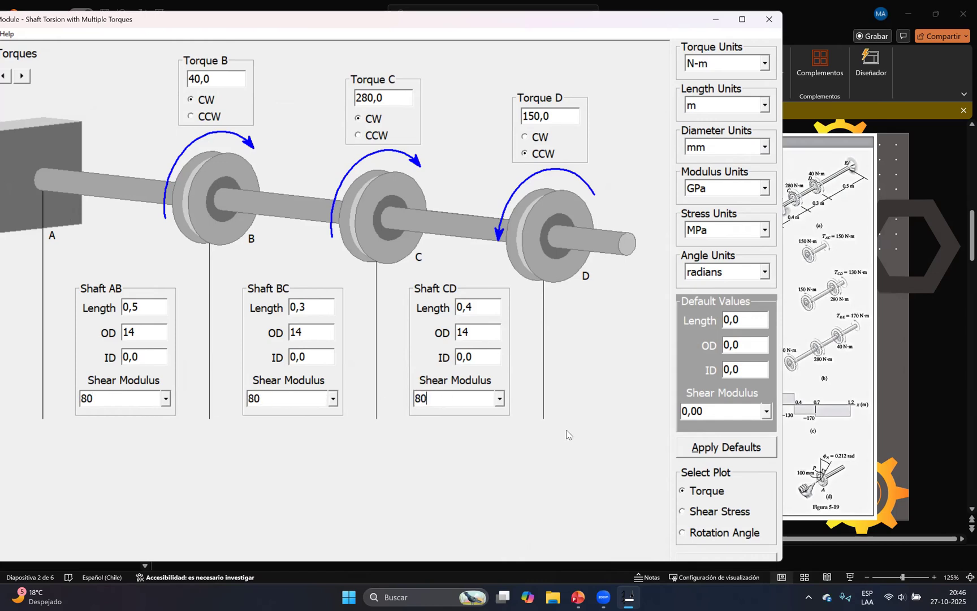
click(719, 559)
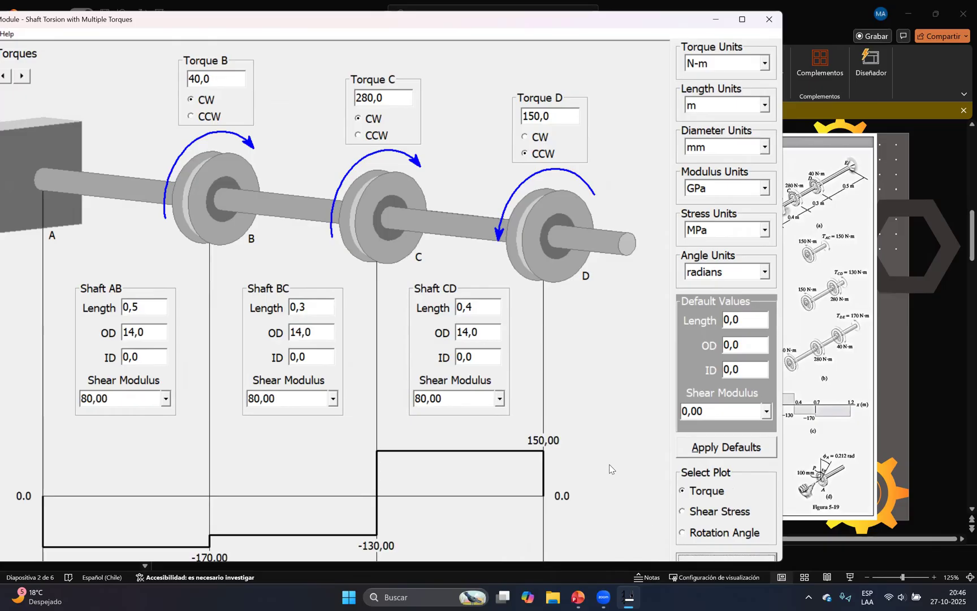
double_click(772, 564)
Compare the computed torque diagram in MDSolids with the torque diagram of Example 5.5 in PowerPoint
click(840, 444)
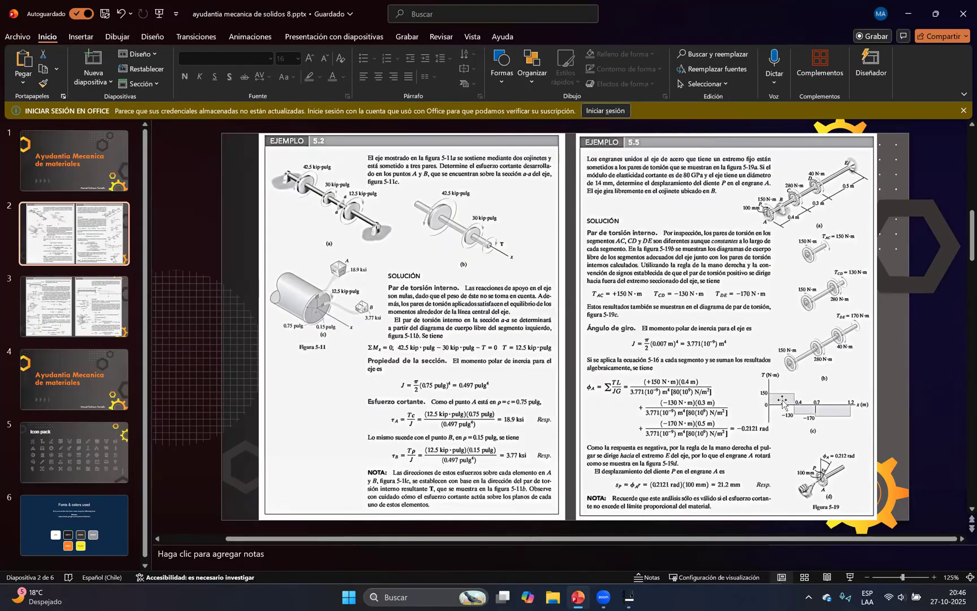
click(627, 596)
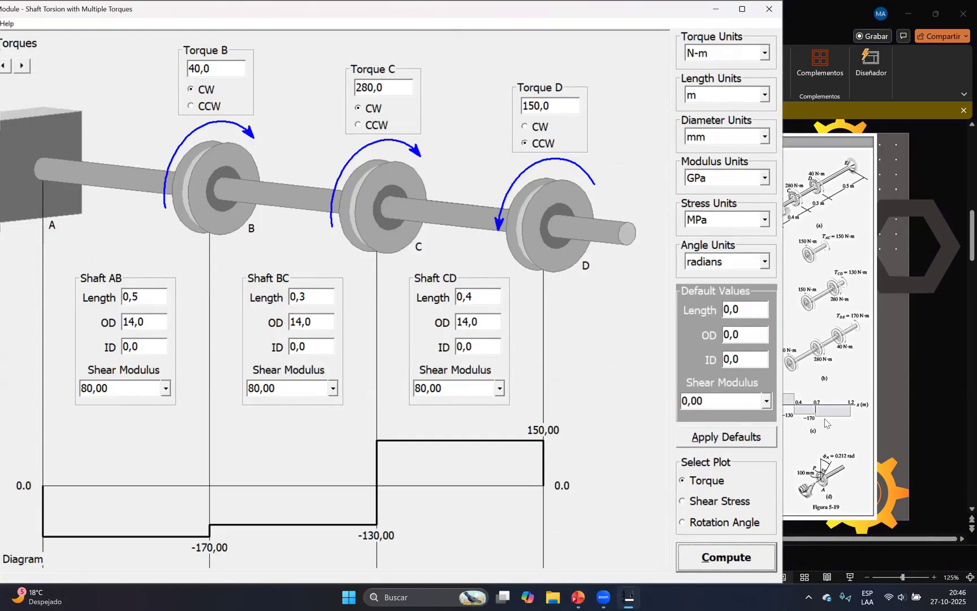
click(803, 419)
click(627, 597)
click(839, 411)
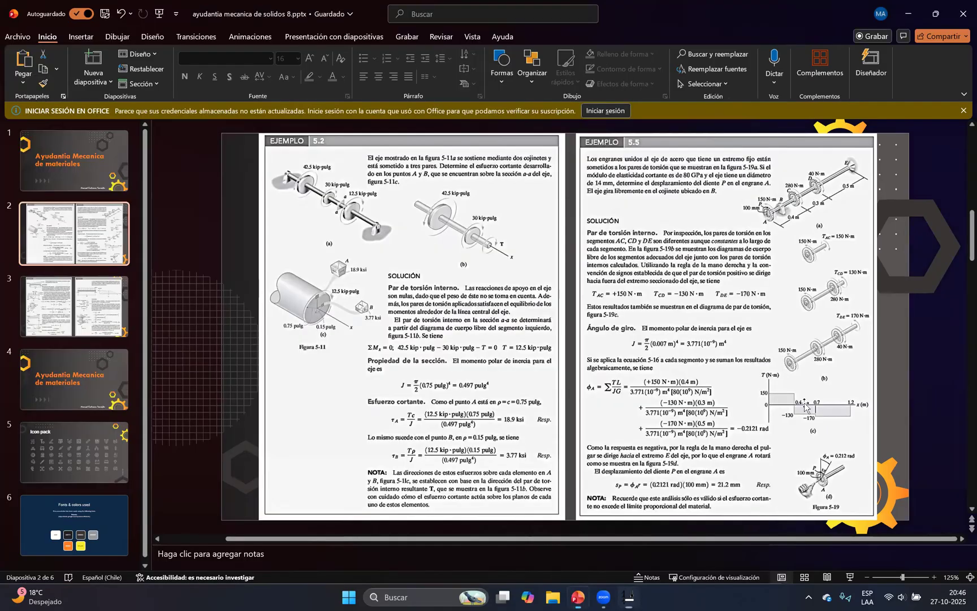
click(644, 594)
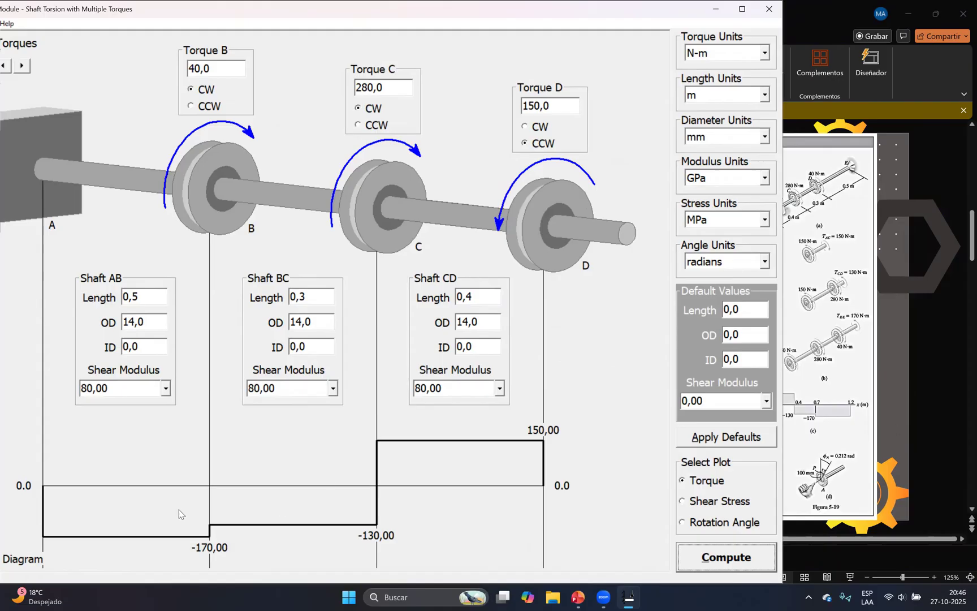
click(805, 421)
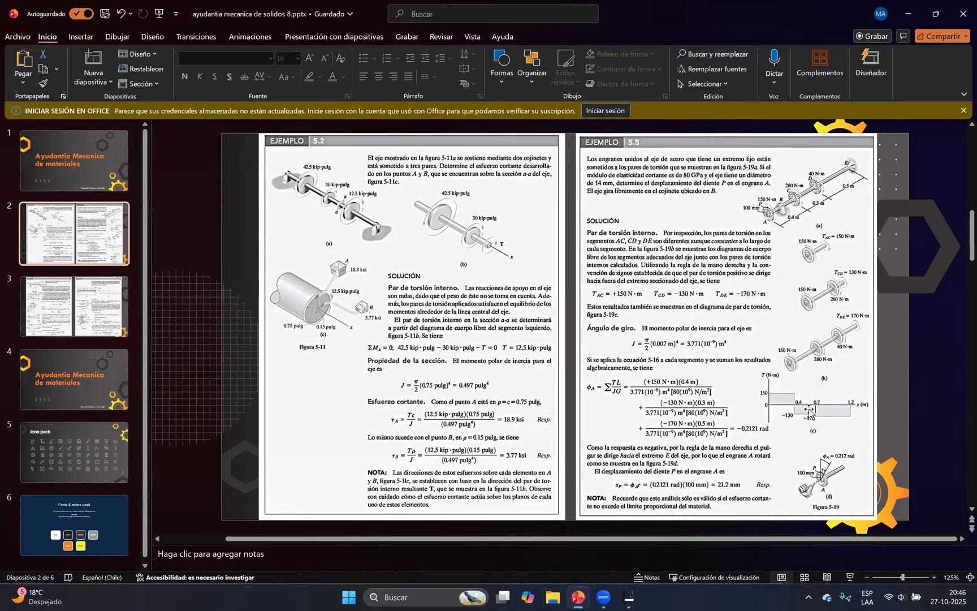
click(629, 597)
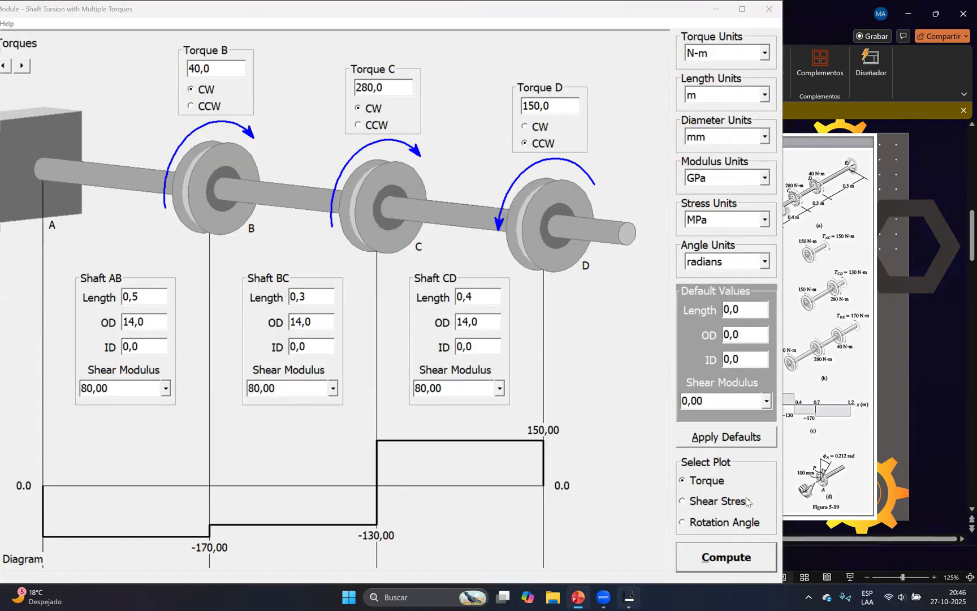
Plot the shear stress diagram of the shaft, followed by its rotation angle diagram
click(730, 502)
click(722, 568)
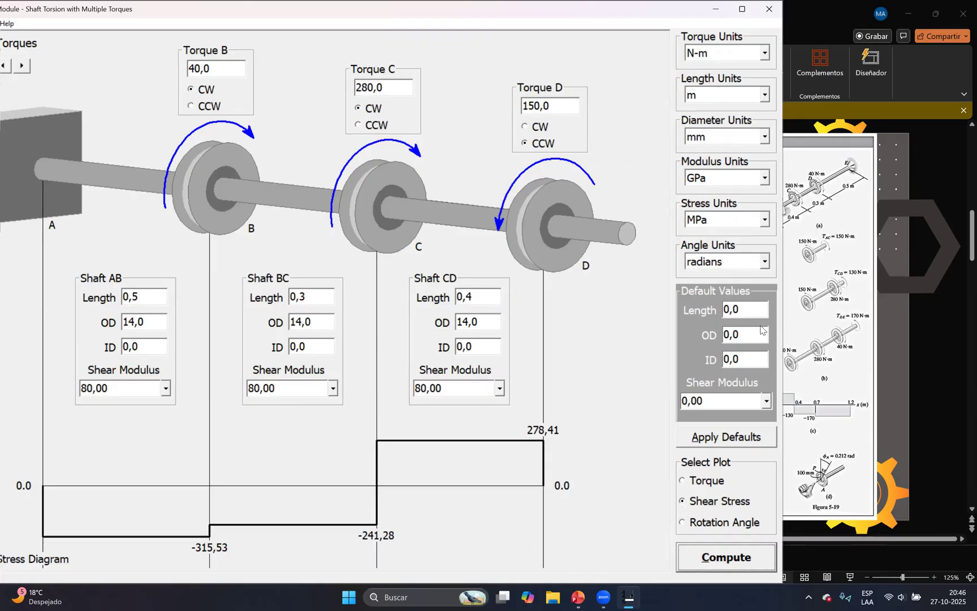
click(713, 521)
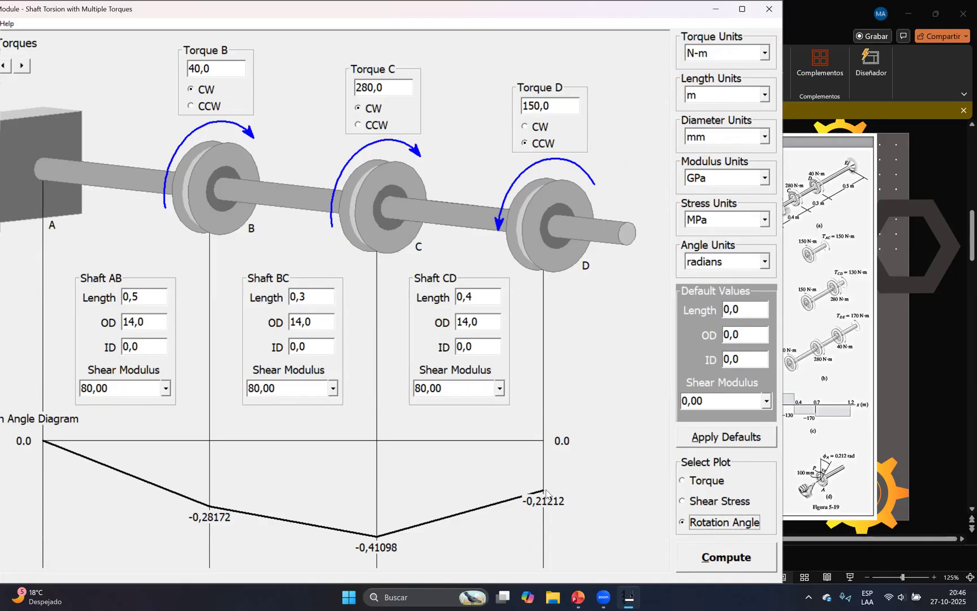
Compare the rotation angle at the shaft's free end D with the twist angle solved in Example 5.5 in PowerPoint
click(870, 433)
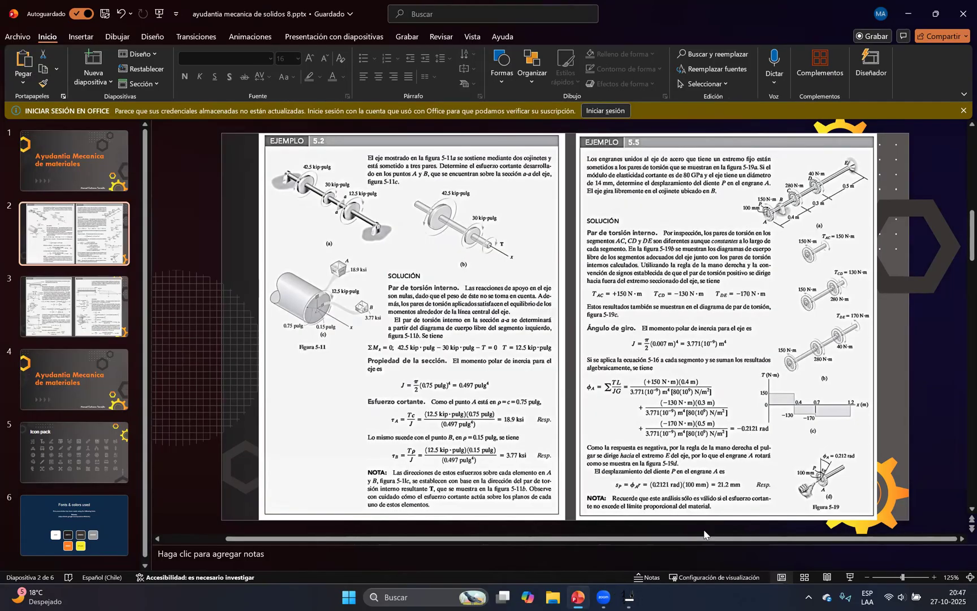
click(629, 597)
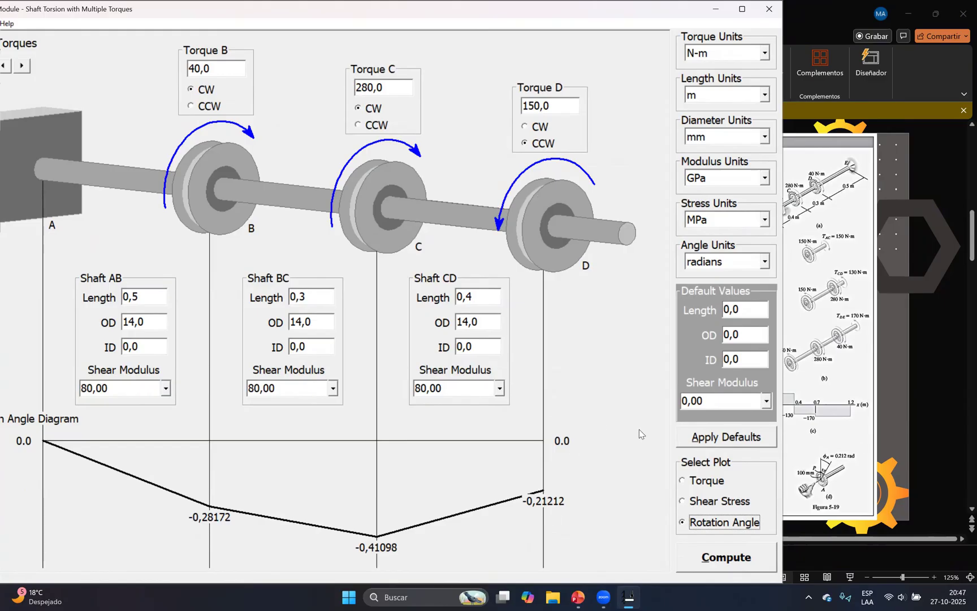
click(839, 417)
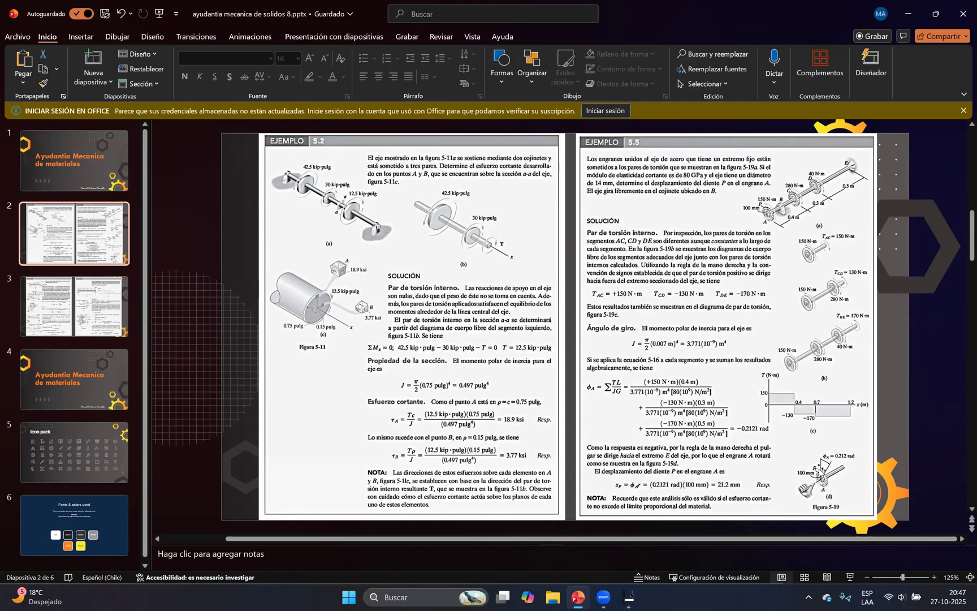
click(636, 596)
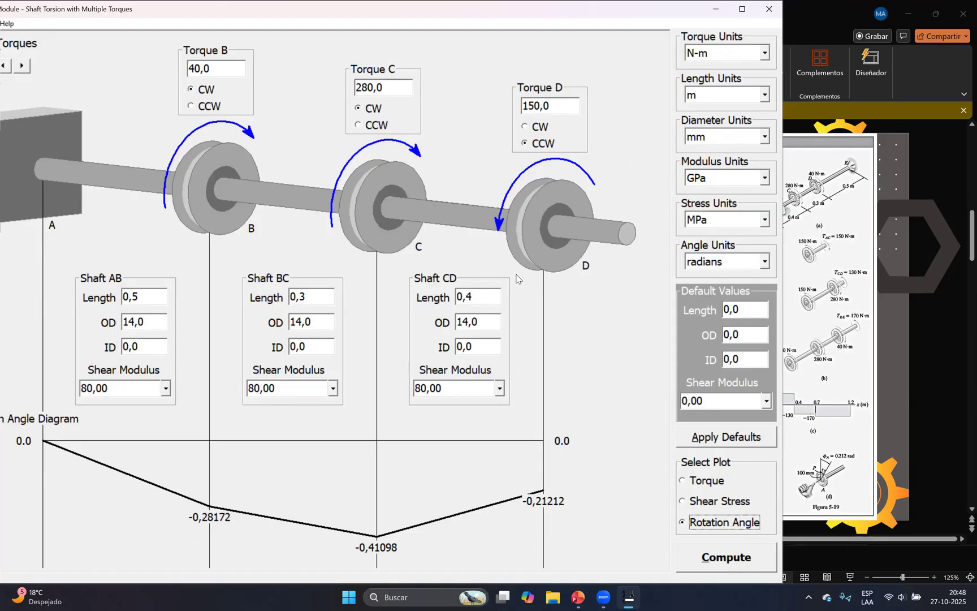
Open slide 3 with Examples 6.3 and 6.12 in PowerPoint and close the torsion module and MDSolids
click(922, 348)
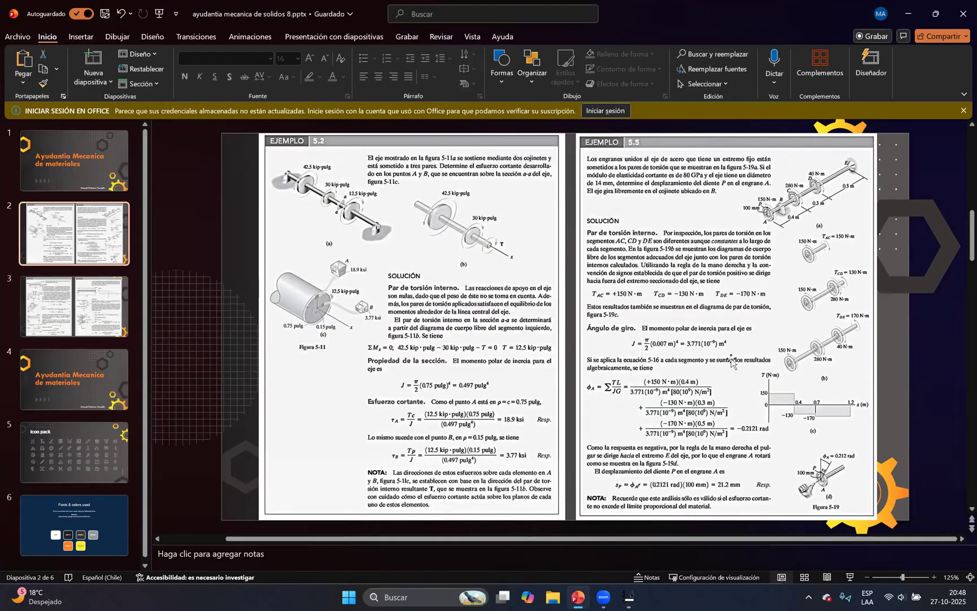
click(111, 308)
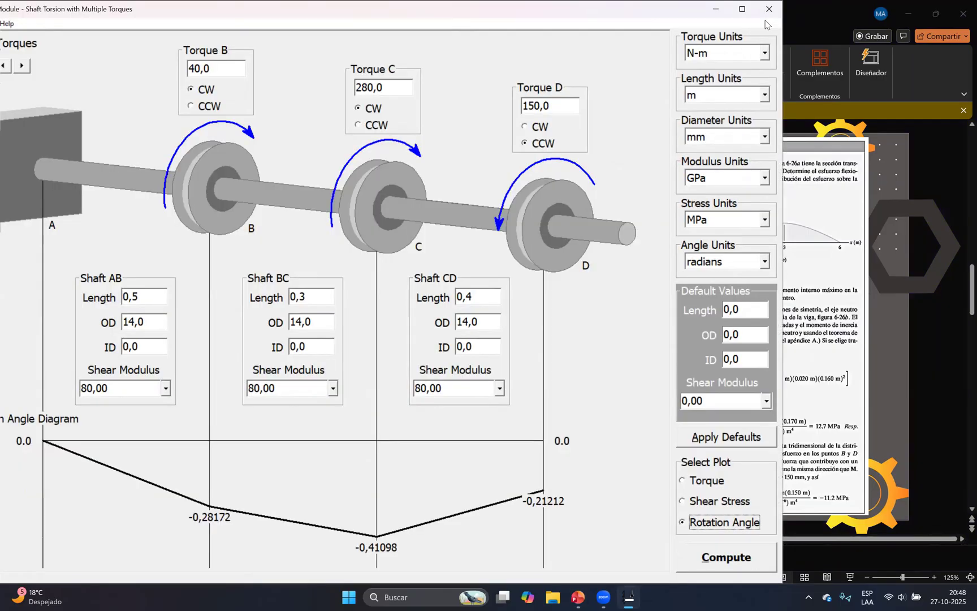
click(768, 10)
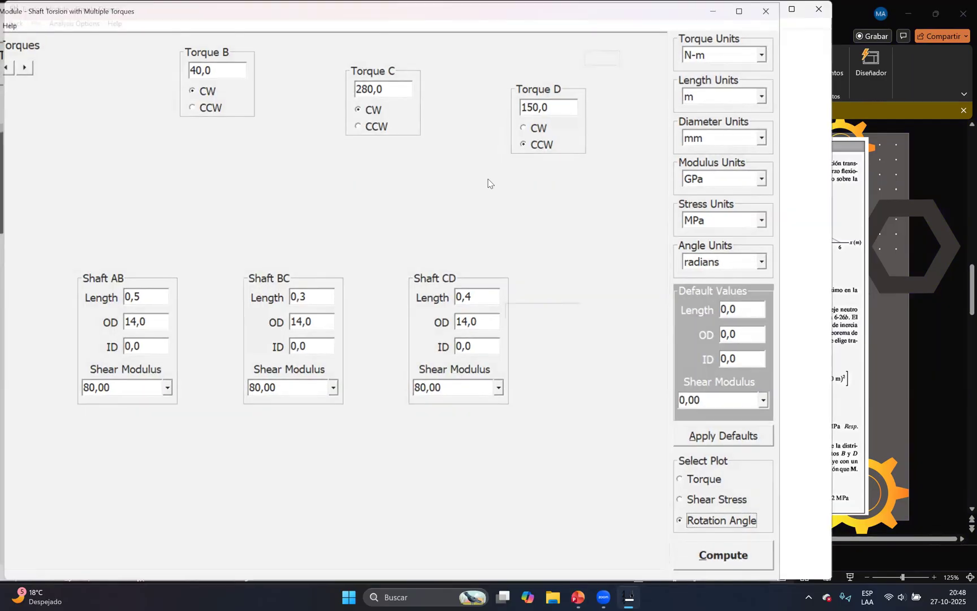
click(817, 9)
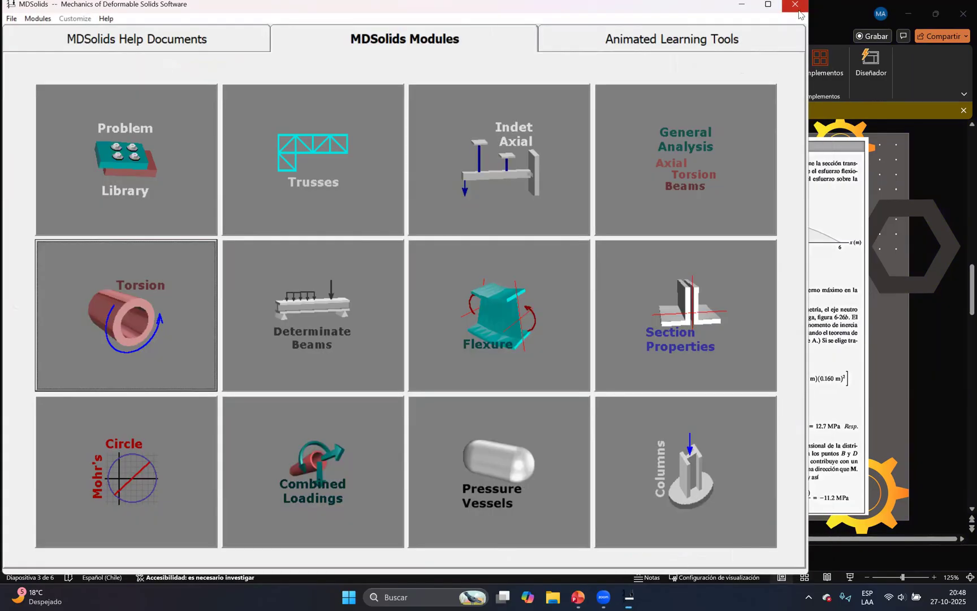
click(820, 82)
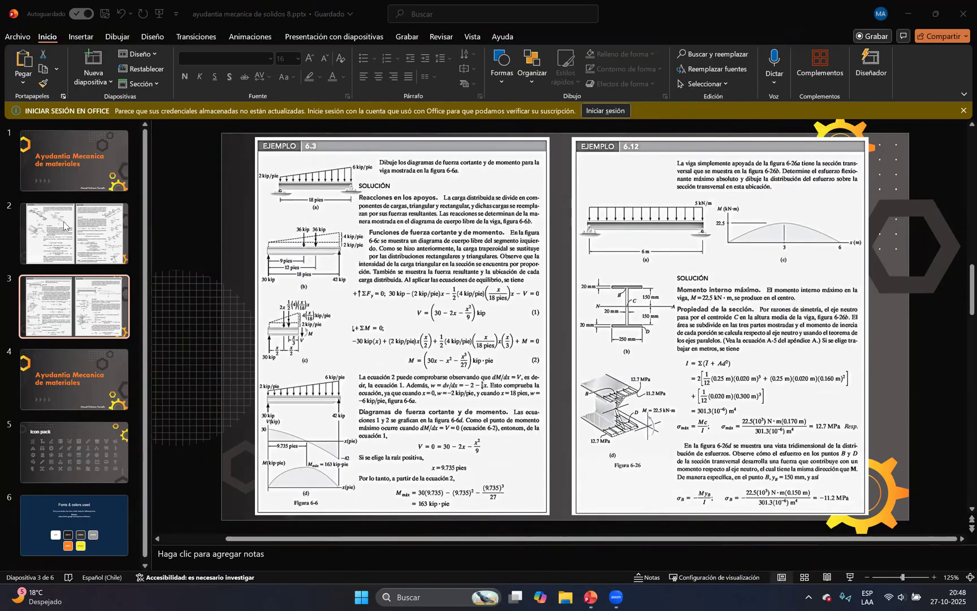
Reopen MDSolids from the desktop with its Determinate Beams module and return to Example 6.3 in PowerPoint
key(super+d)
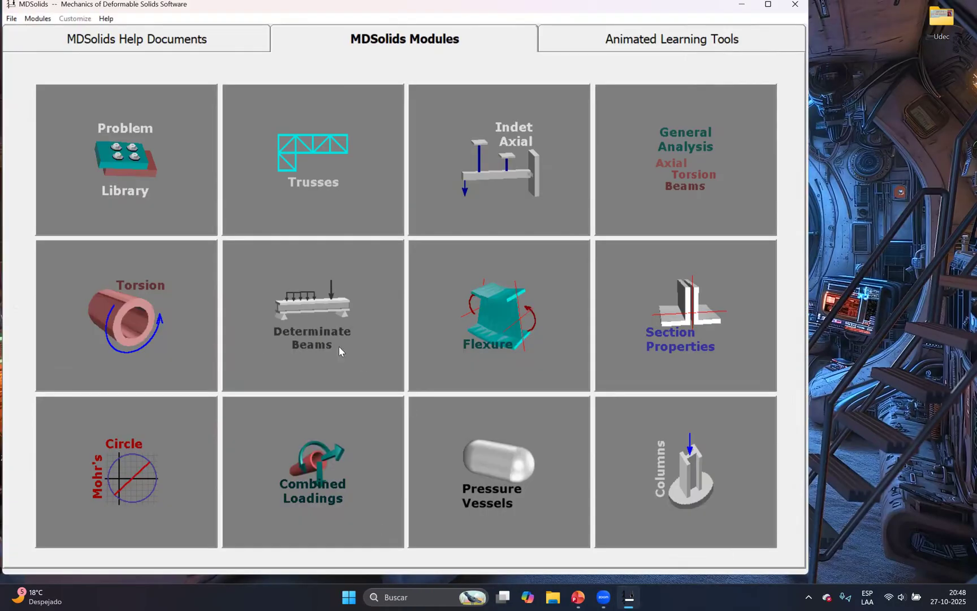
click(376, 345)
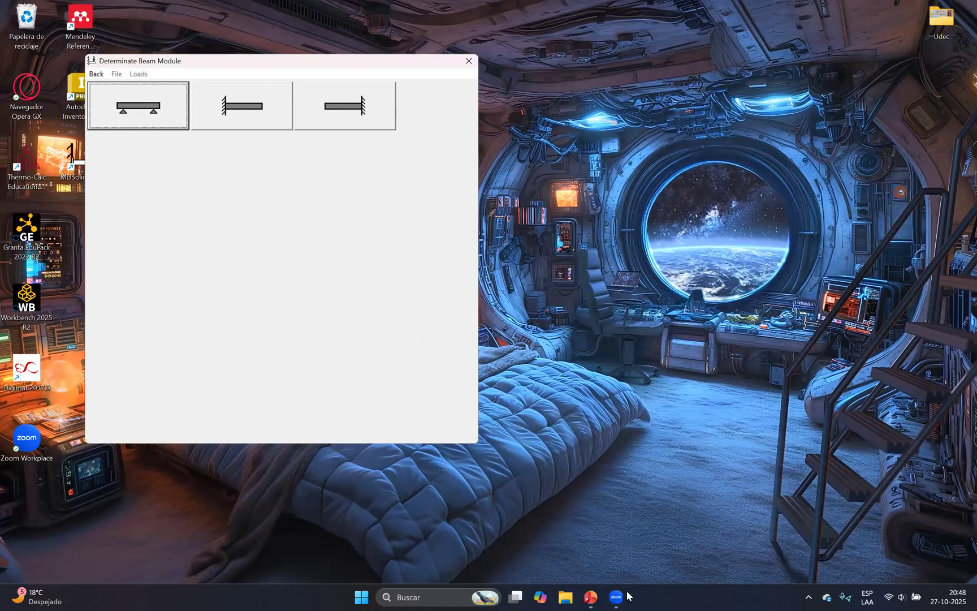
mouse_move(620, 596)
click(590, 597)
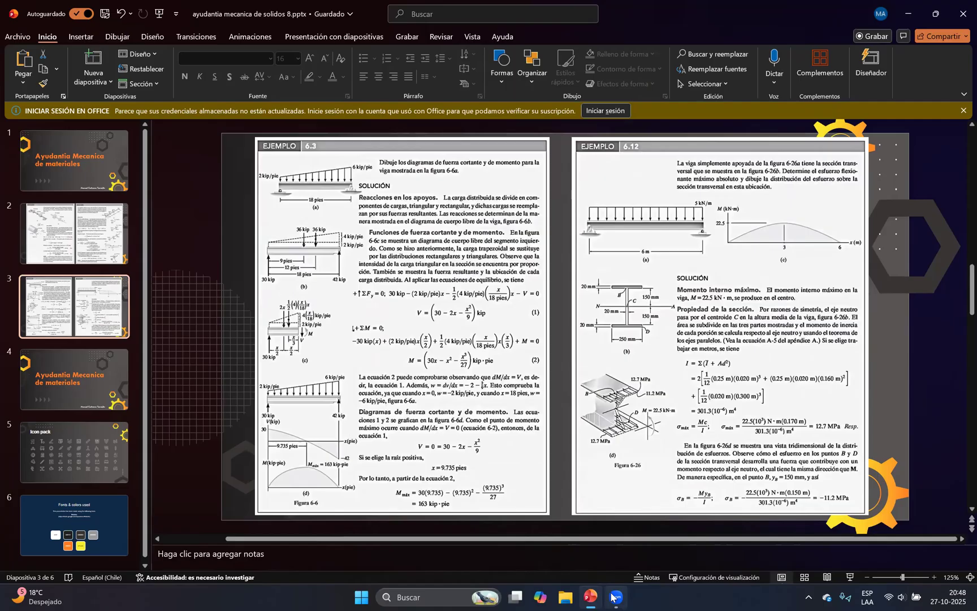
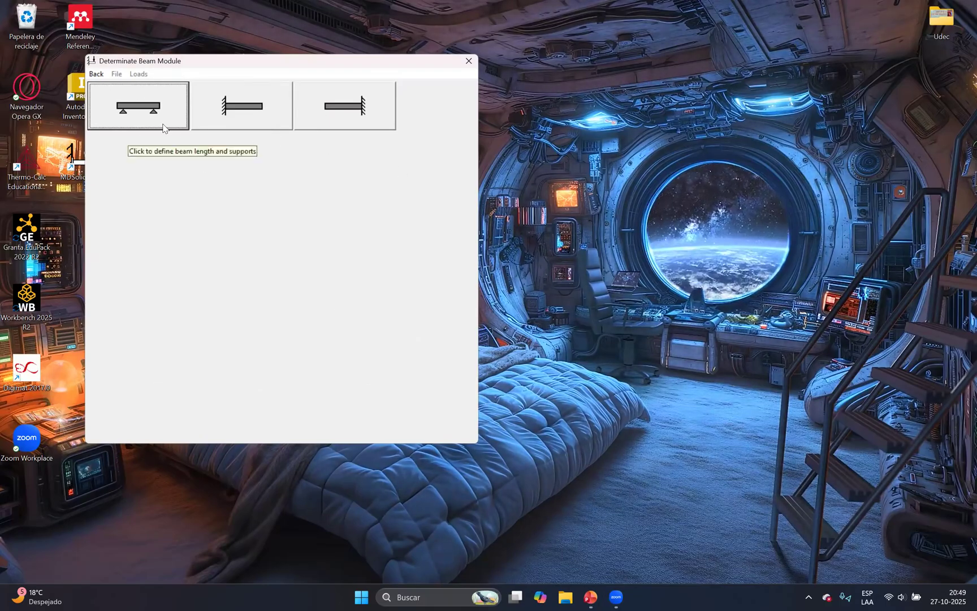
Start a simply supported beam and set its total length to 18 ft, following Example 6.3 in PowerPoint
click(154, 109)
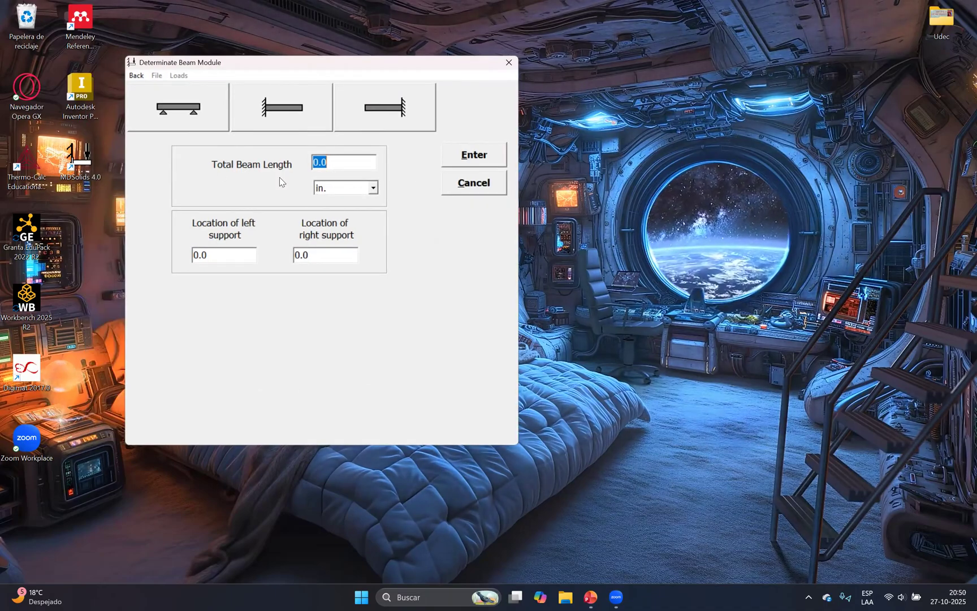
click(583, 596)
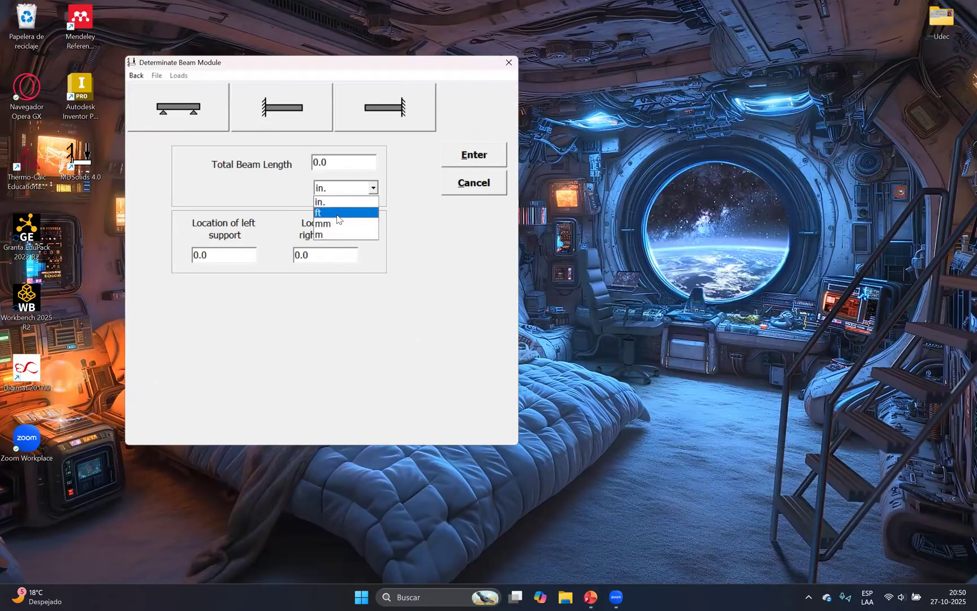
click(341, 221)
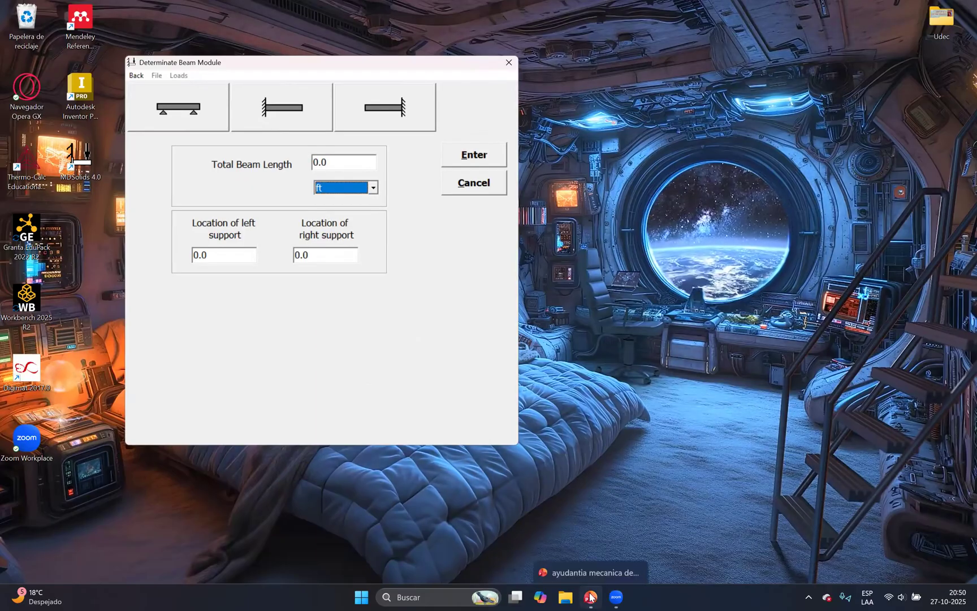
click(590, 597)
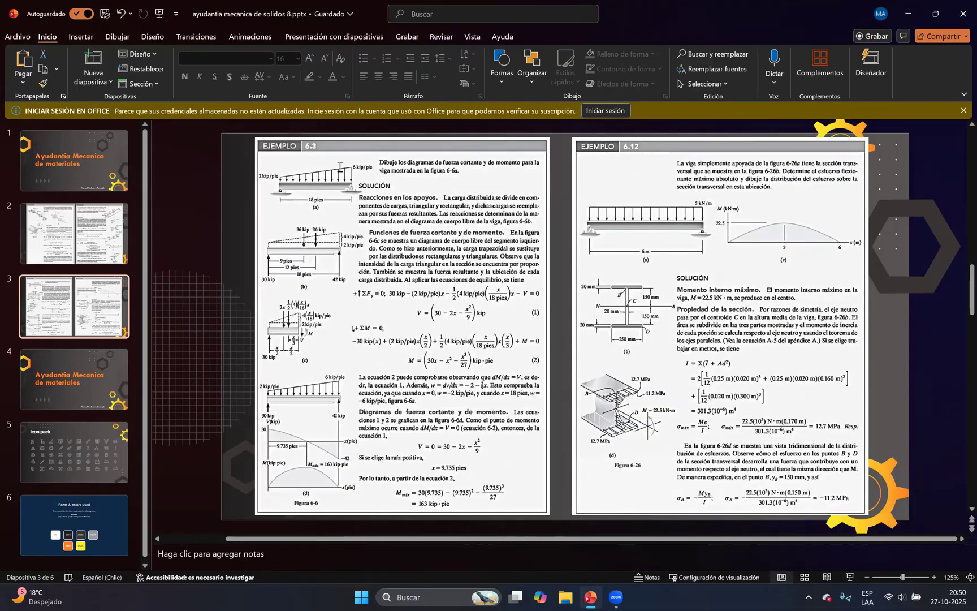
double_click(340, 165)
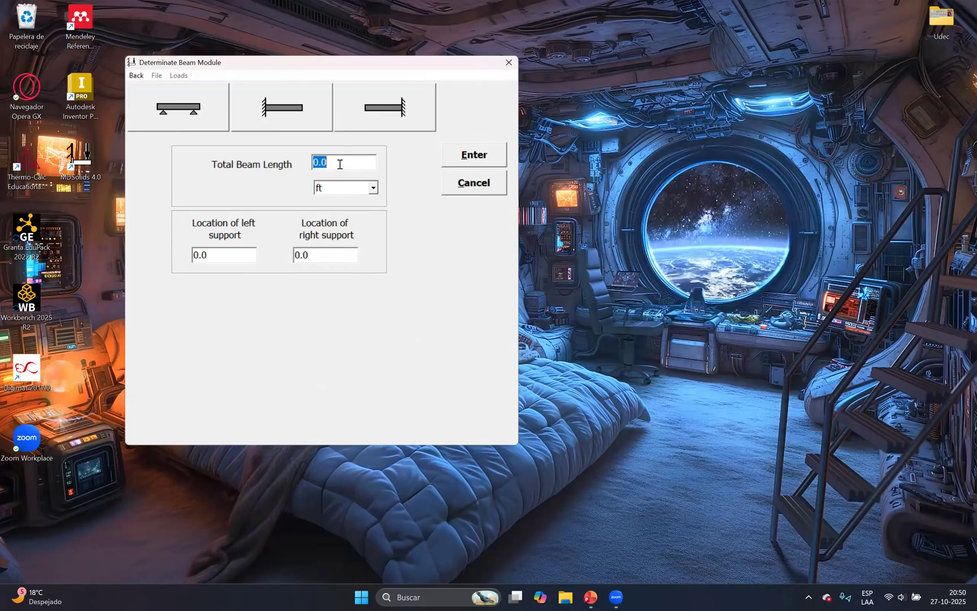
text(18)
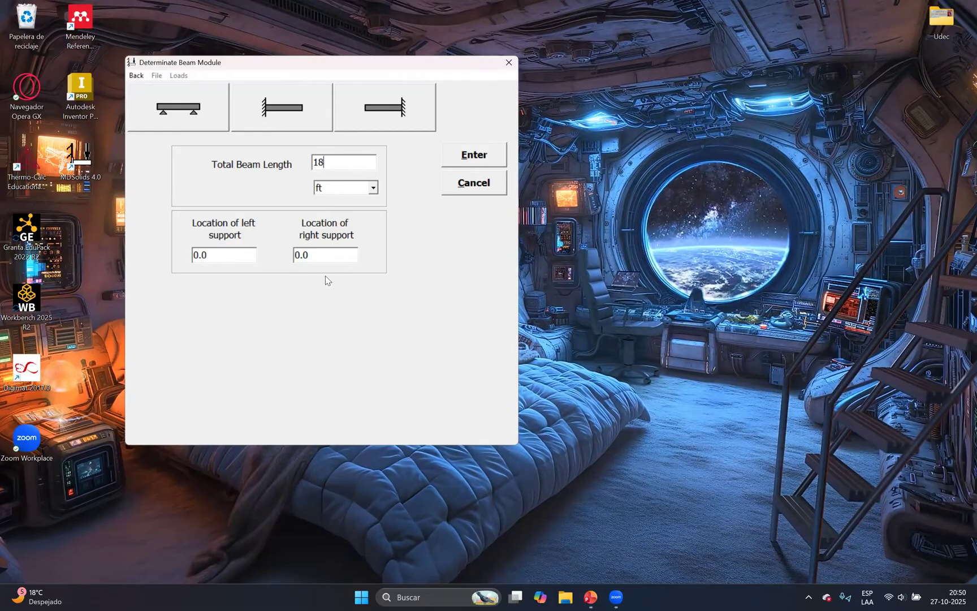
Locate the right support at 18 ft, leaving the left one at 0, and create the beam
click(589, 597)
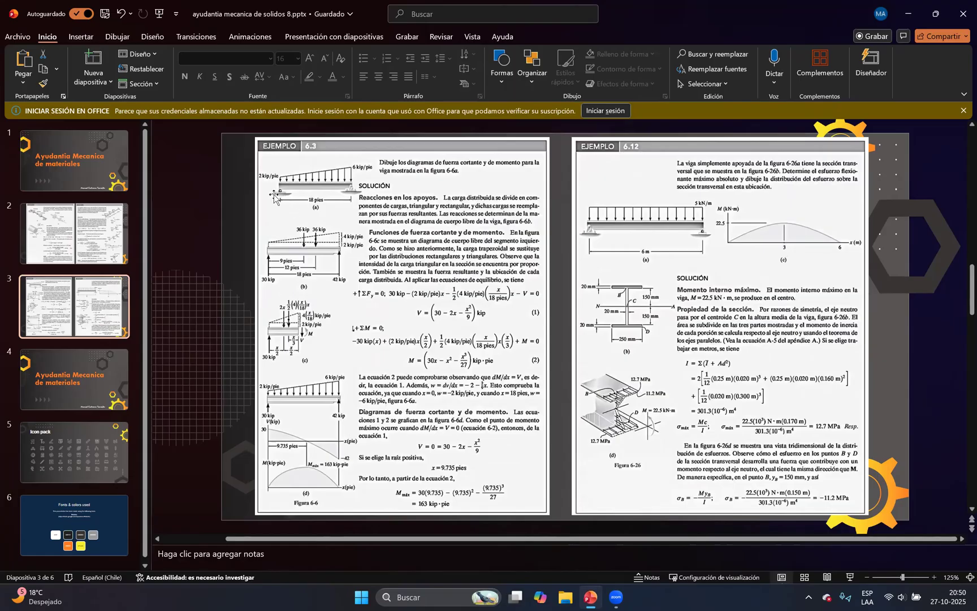
click(591, 596)
click(251, 255)
click(327, 261)
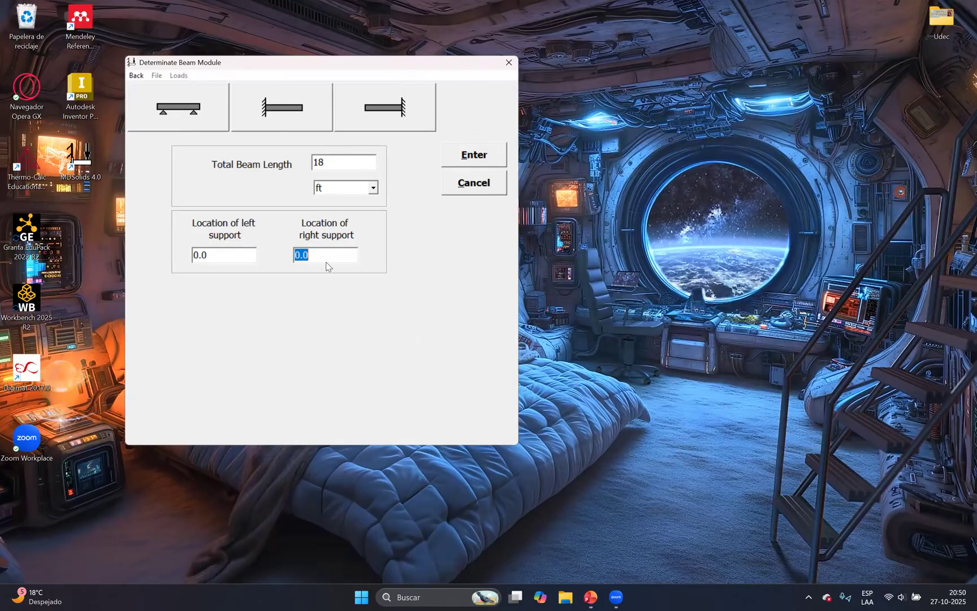
text(18)
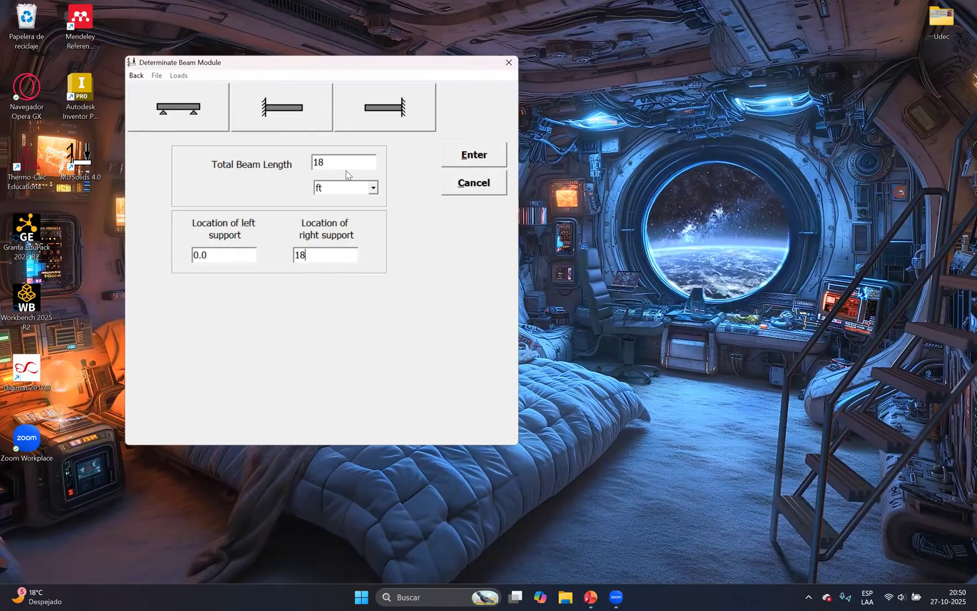
key(Return)
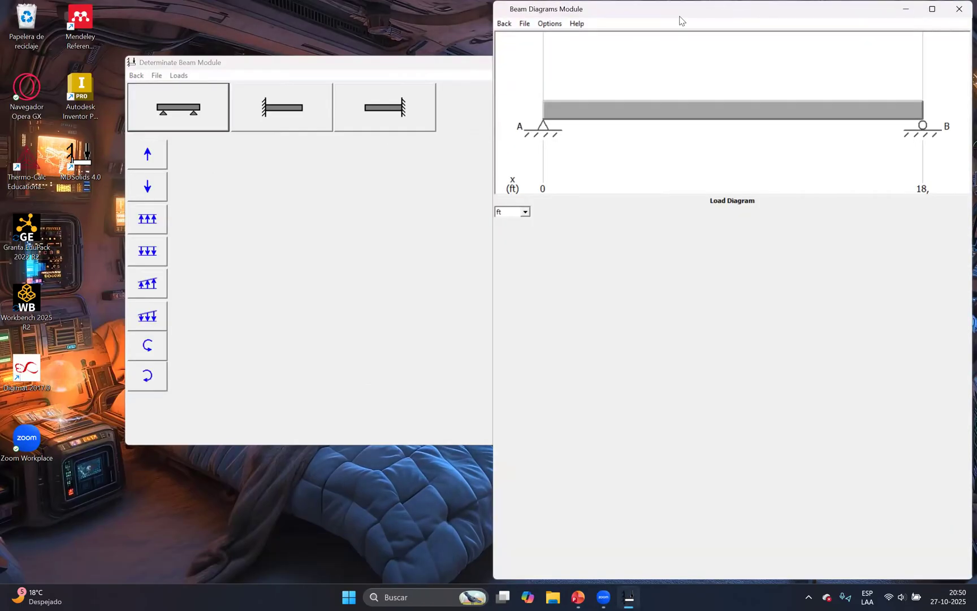
Arrange the beam module and diagram windows side by side and start a downward linear distributed load, as in Example 6.3
drag(682, 20, 201, 20)
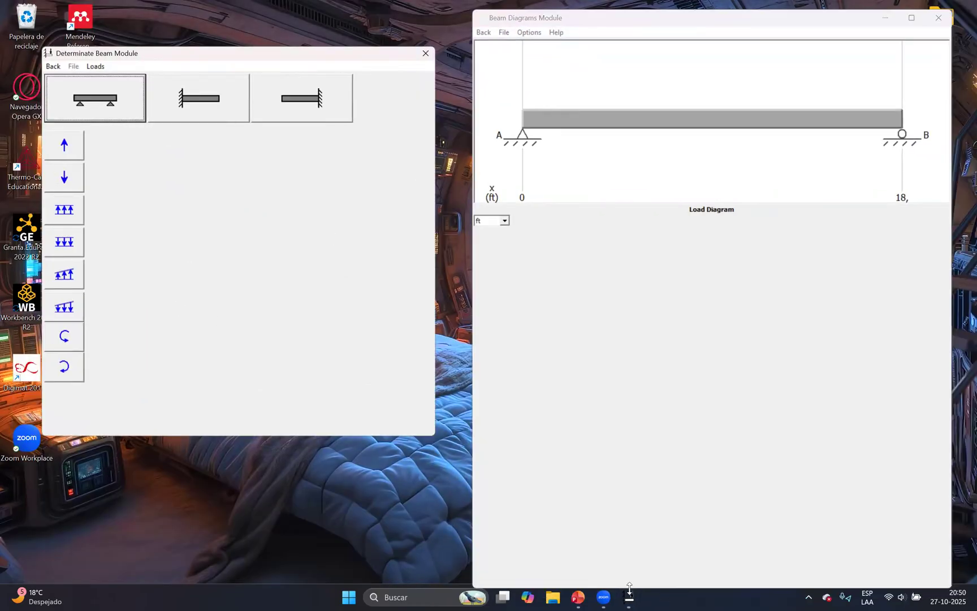
click(630, 597)
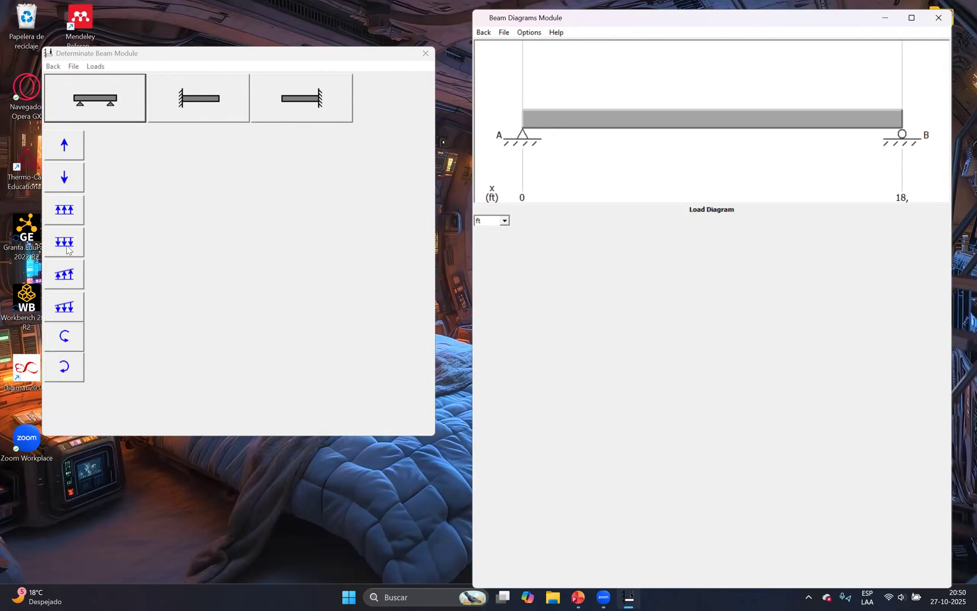
click(586, 595)
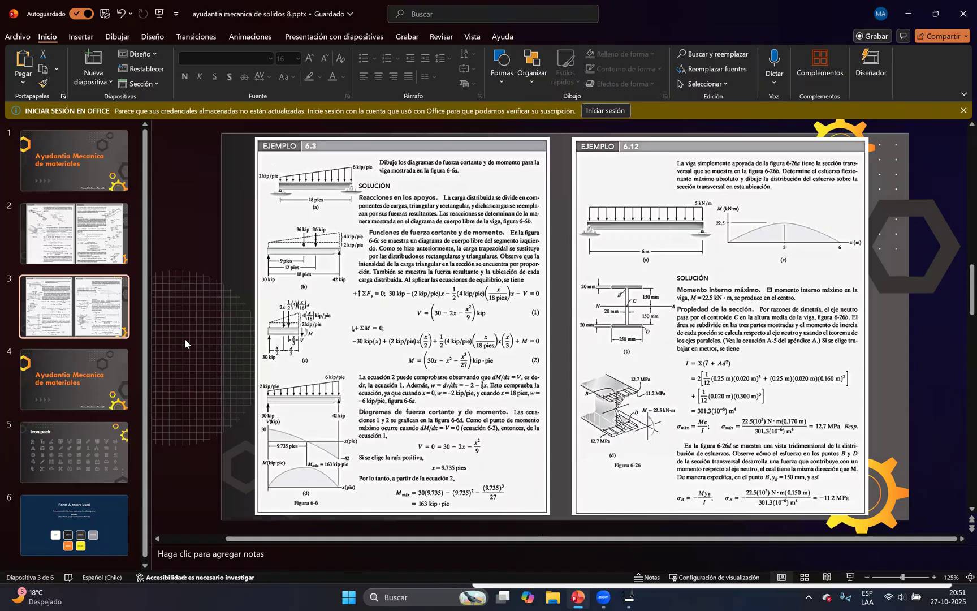
key(alt+Tab)
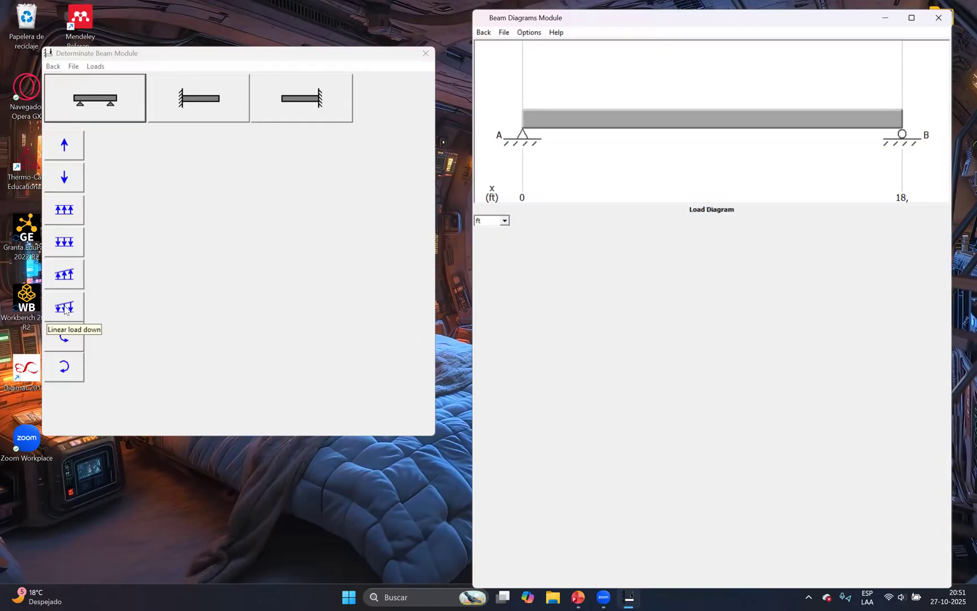
click(64, 308)
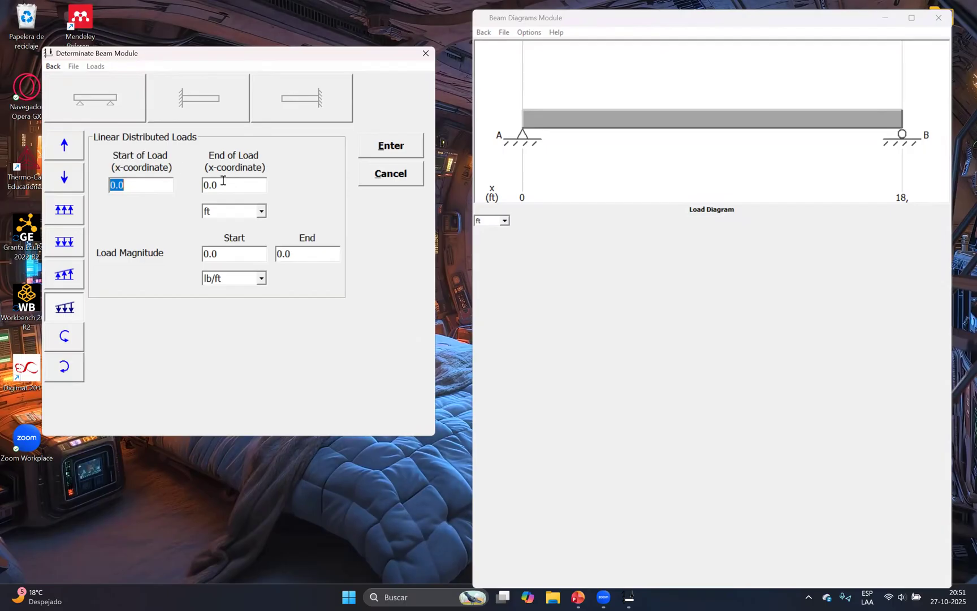
Set the linear load to run from x = 0 to x = 18 ft, checking the span in the PowerPoint slide
click(582, 598)
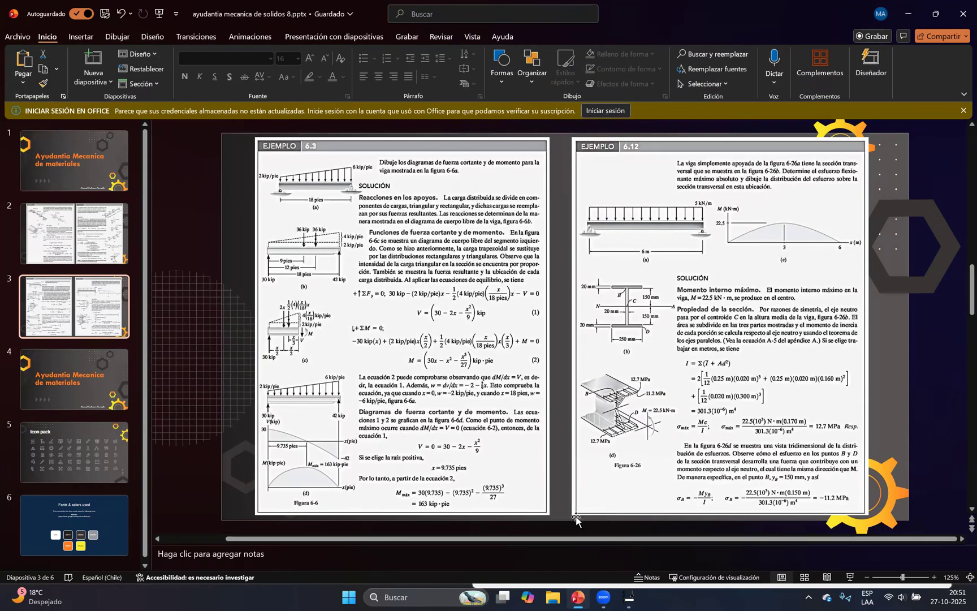
click(577, 597)
click(254, 215)
click(253, 221)
click(154, 190)
click(245, 186)
click(148, 181)
click(240, 186)
text(18)
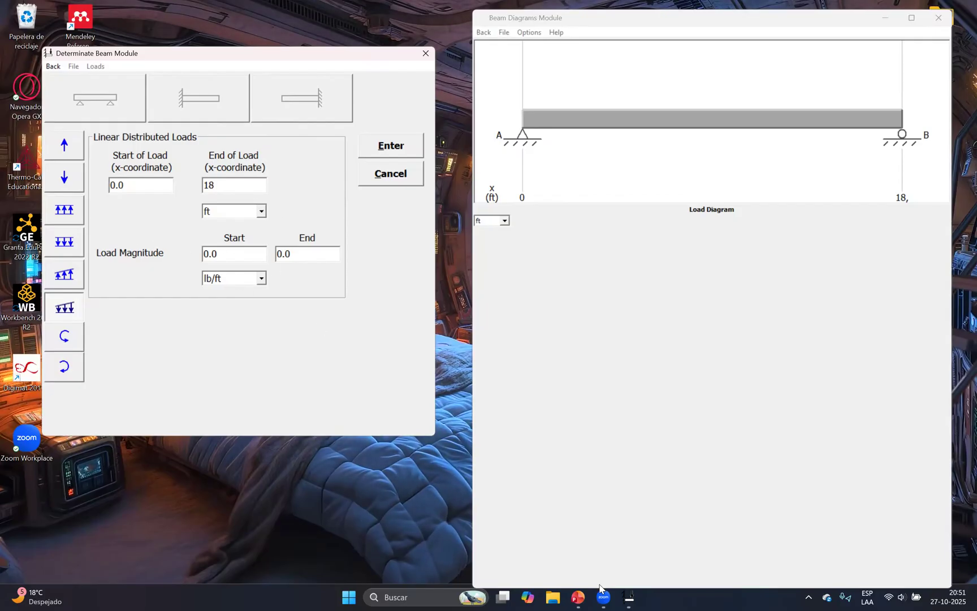
Check the load units of Example 6.3 in PowerPoint and set the linear load's magnitude unit to kips/ft
click(582, 597)
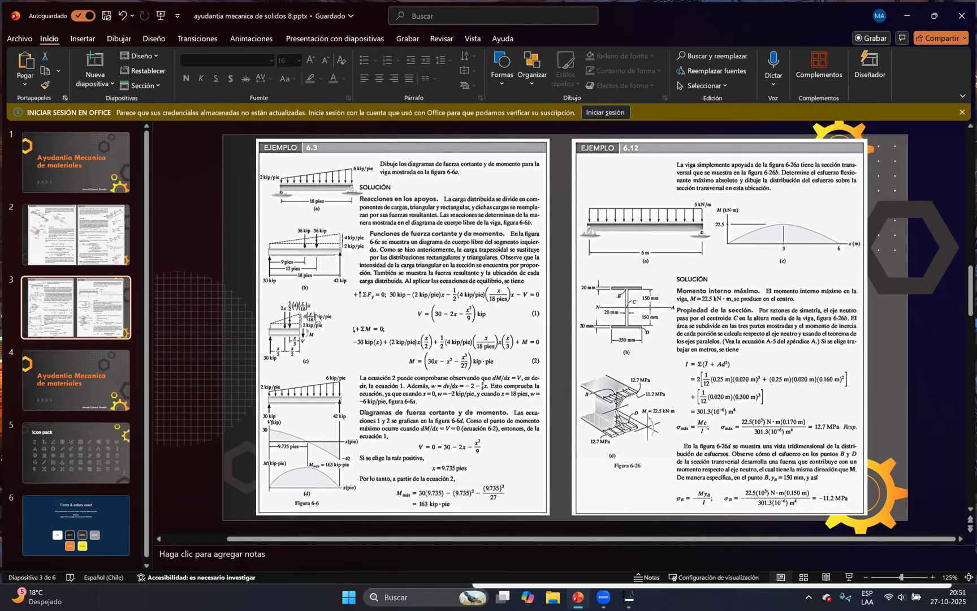
click(578, 598)
click(257, 278)
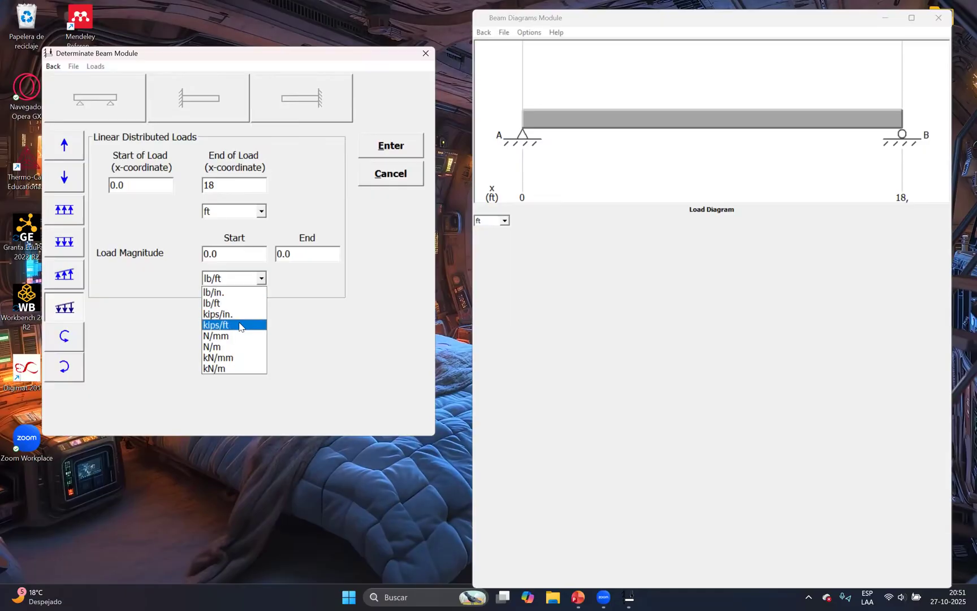
click(243, 324)
key(Tab)
Set the load magnitude to 2 kips/ft at the start and 6 kips/ft at the end, and apply the load
click(578, 598)
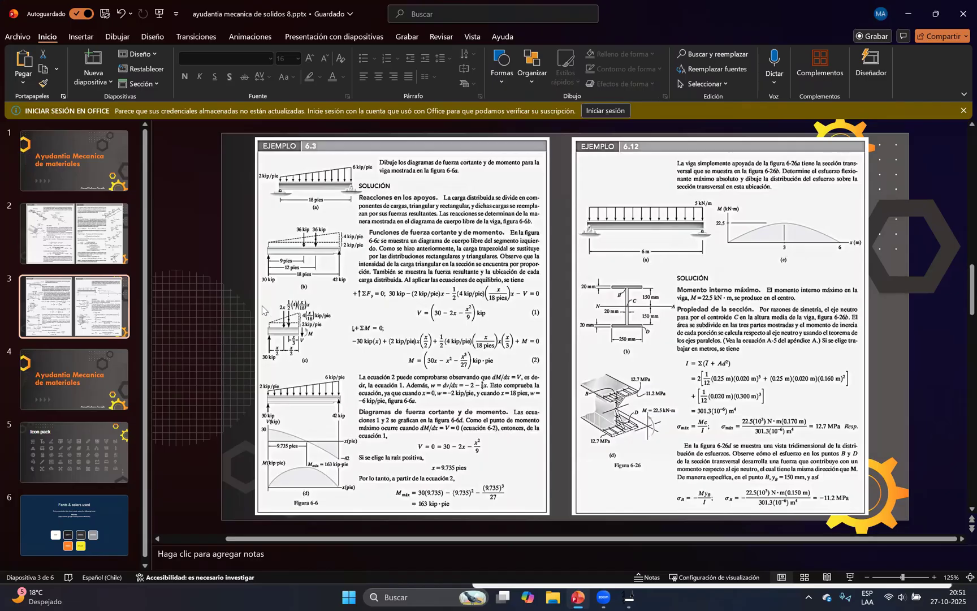
key(alt+Tab)
text(2)
key(Tab)
text(6)
click(578, 597)
key(alt+Tab)
click(390, 145)
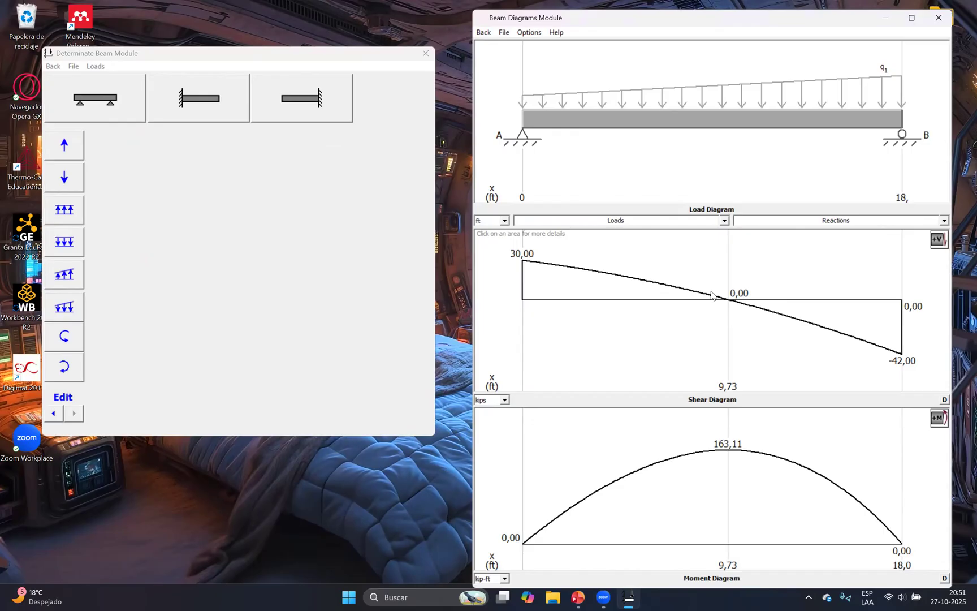
Compare the computed shear and moment diagrams with those of Example 6.3 in PowerPoint
click(578, 597)
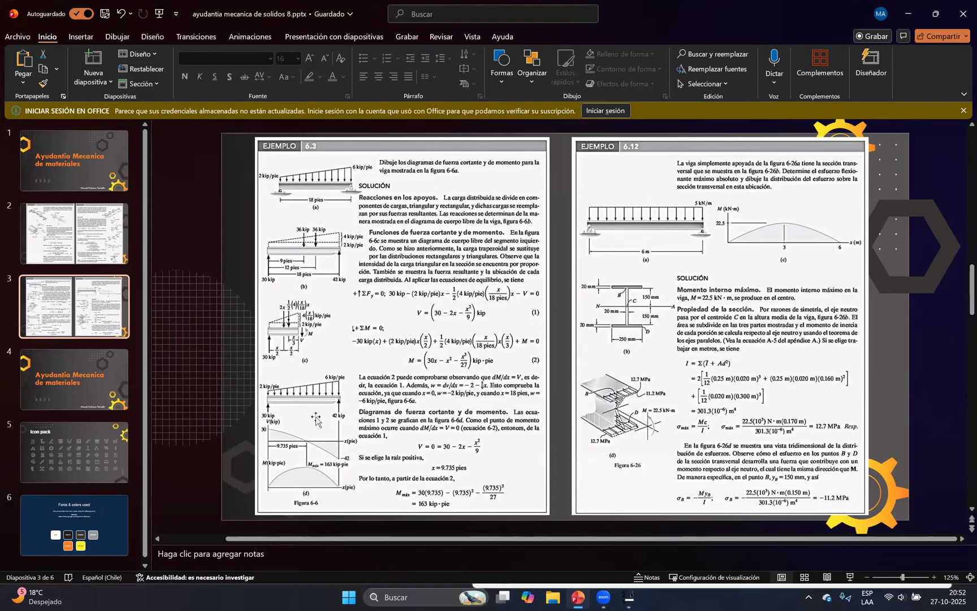
click(576, 597)
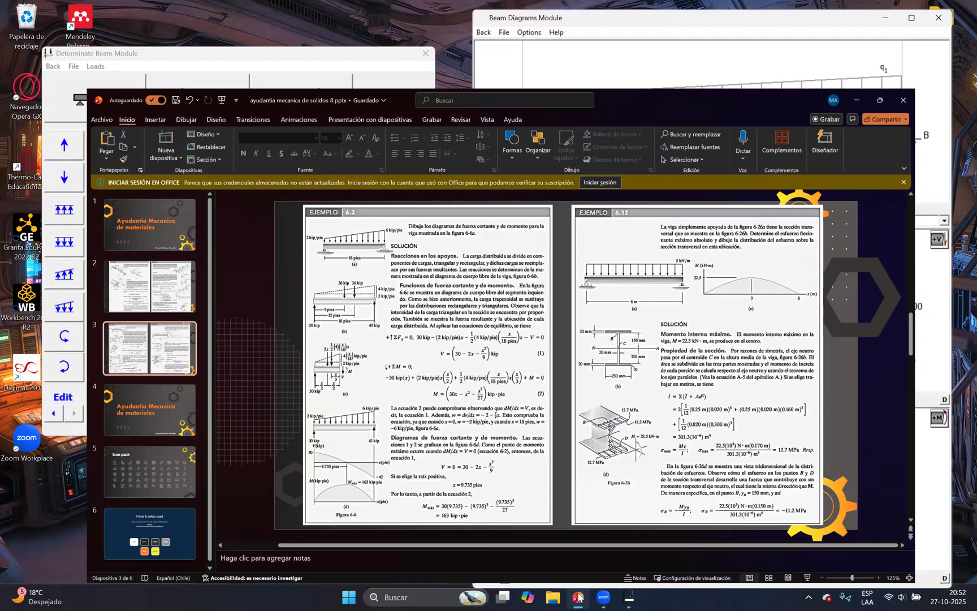
click(578, 597)
click(579, 597)
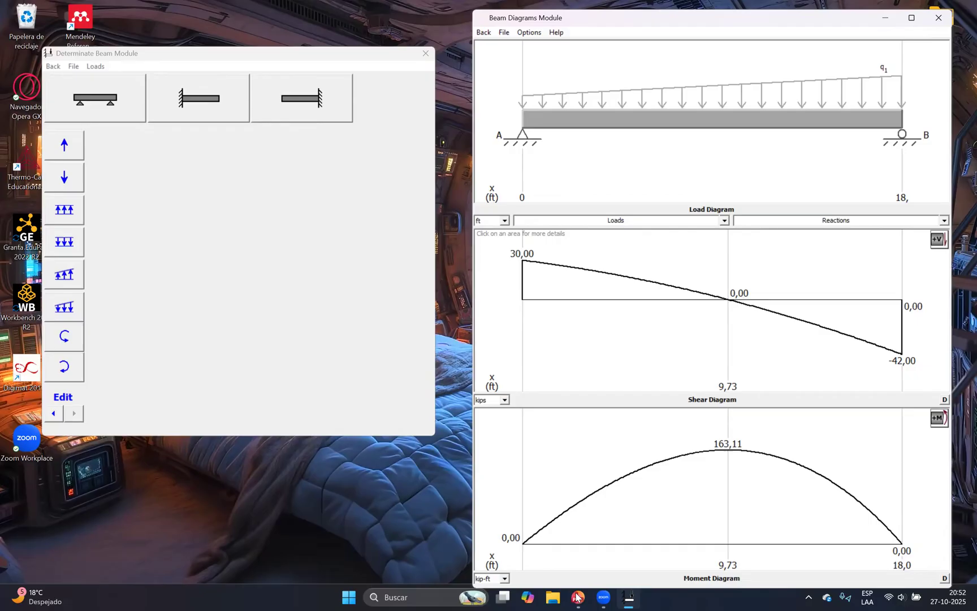
Switch the load diagram's length unit to mm and back to ft
click(505, 220)
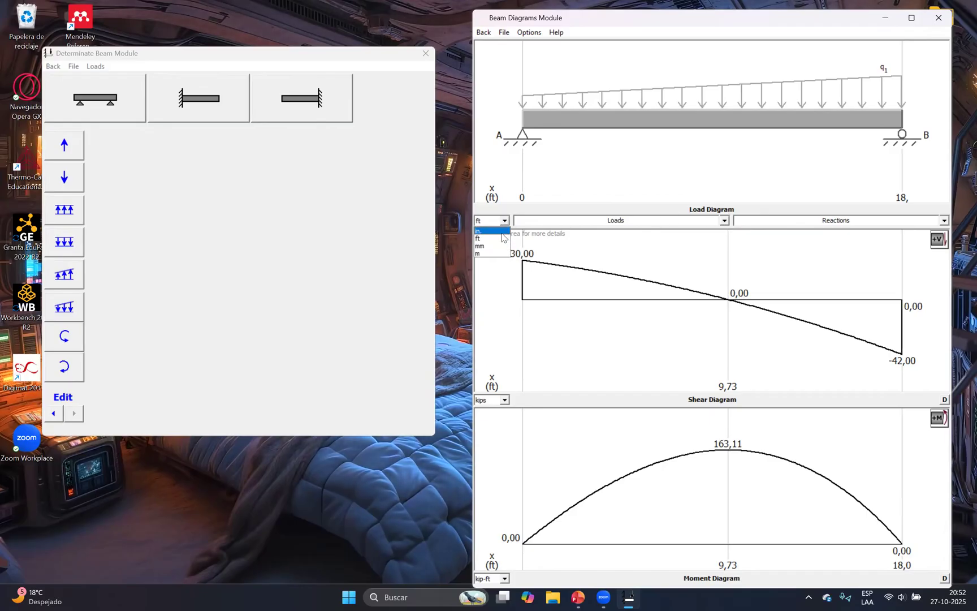
click(487, 246)
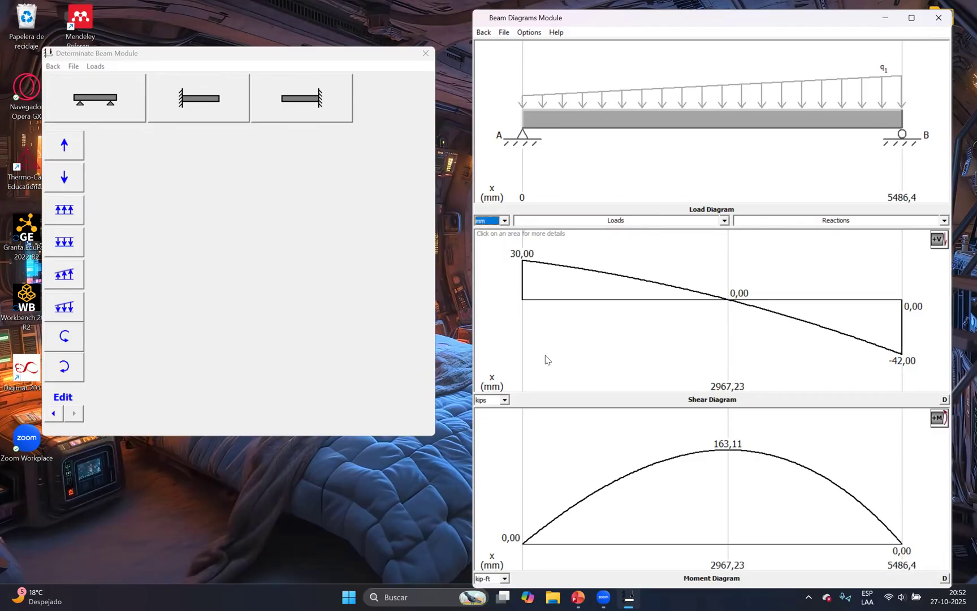
click(504, 222)
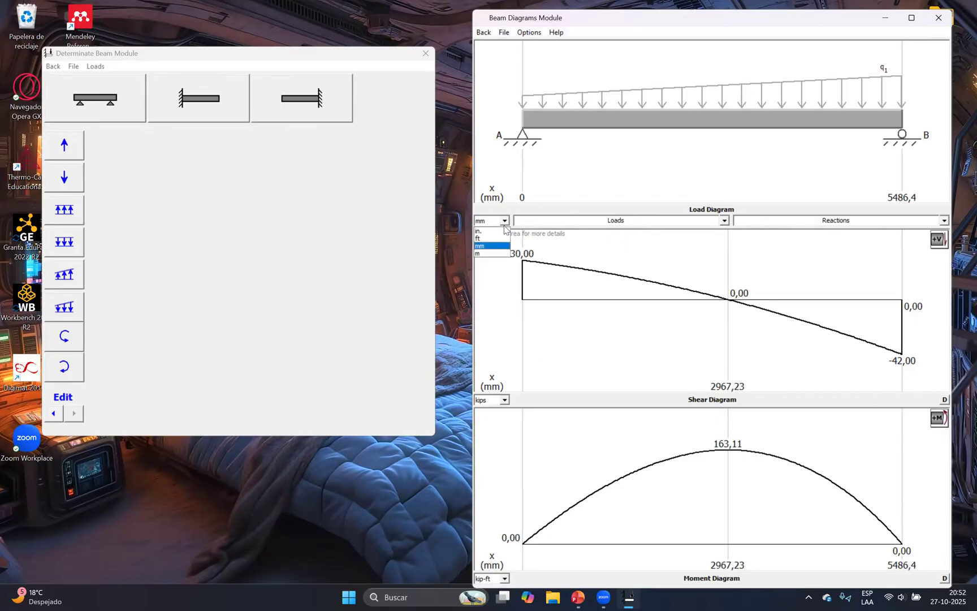
click(499, 238)
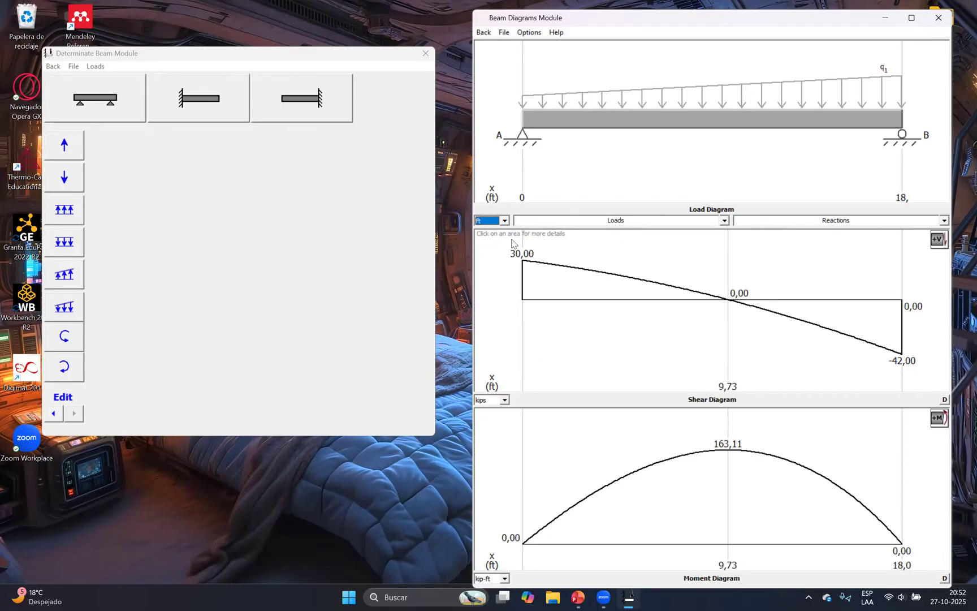
List the beam's loads and support reactions and compare the reactions at A and B with Example 6.3 in PowerPoint
click(724, 222)
click(887, 228)
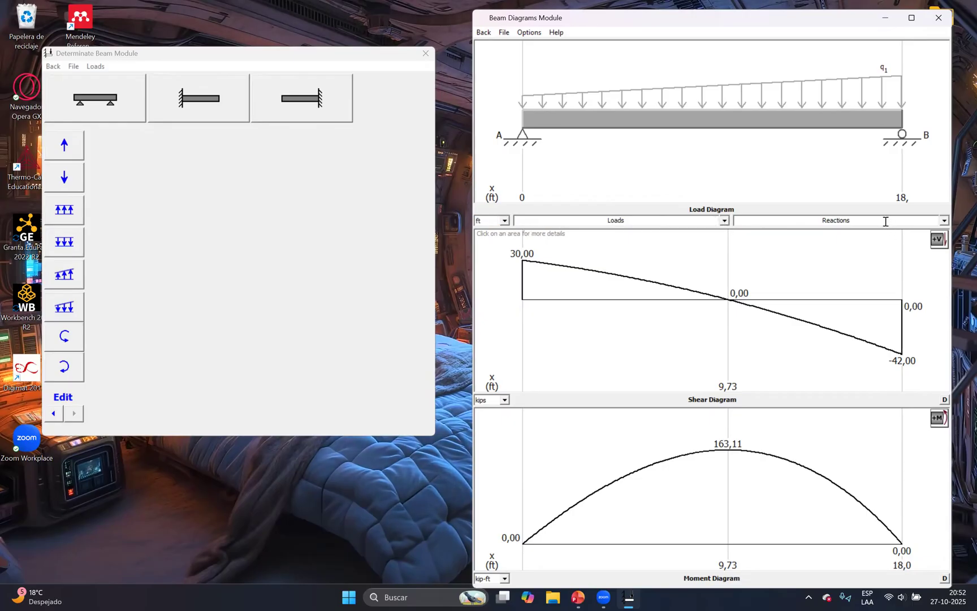
click(944, 220)
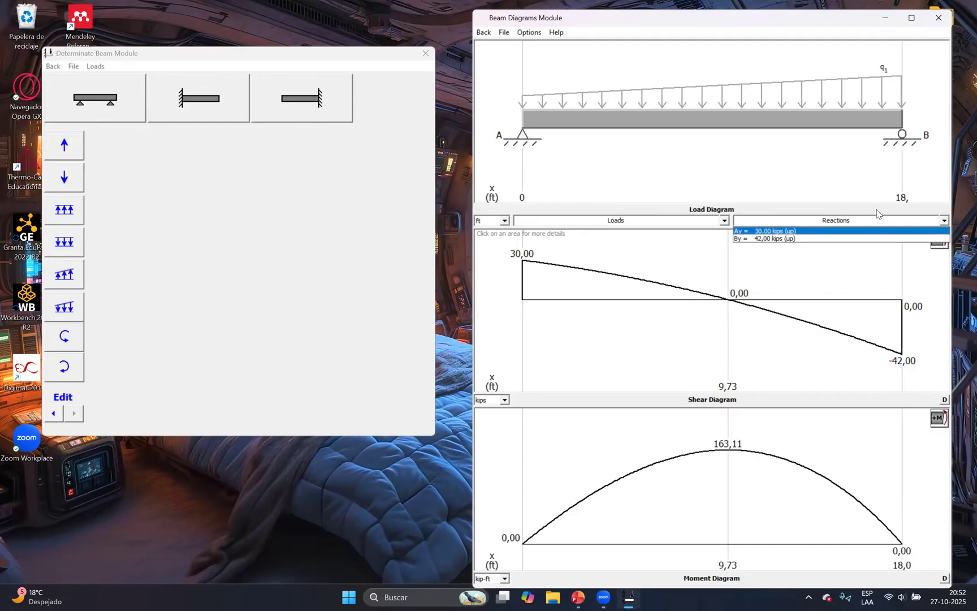
click(578, 597)
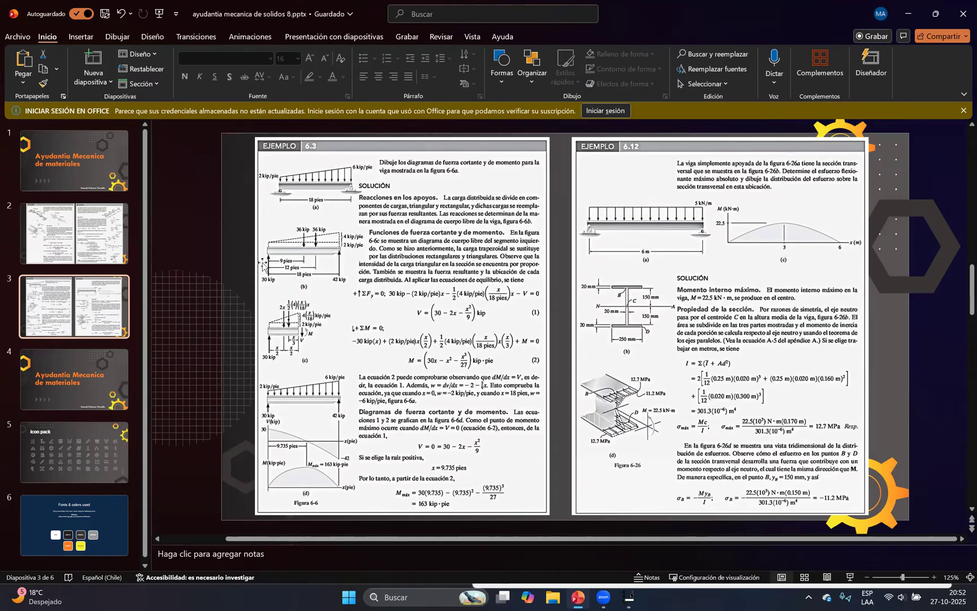
click(628, 597)
click(944, 222)
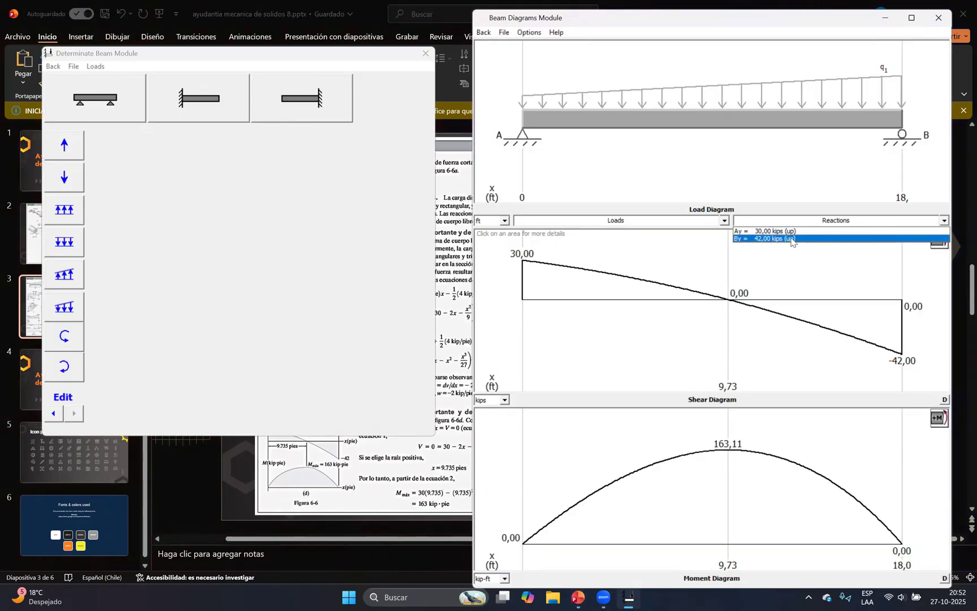
click(787, 264)
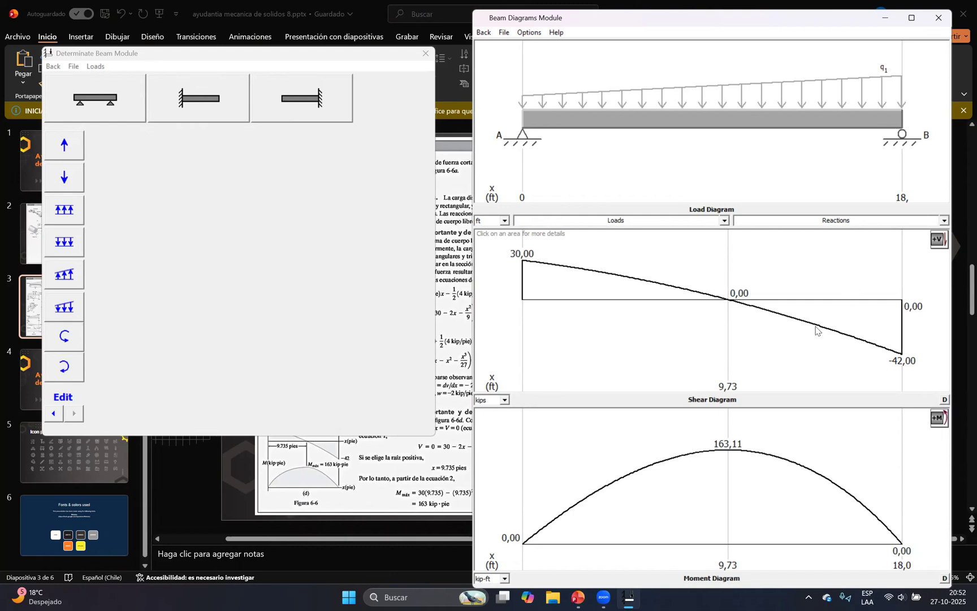
Review the unit options of the shear diagram and the moment diagram, keeping kips and kip-ft
click(505, 401)
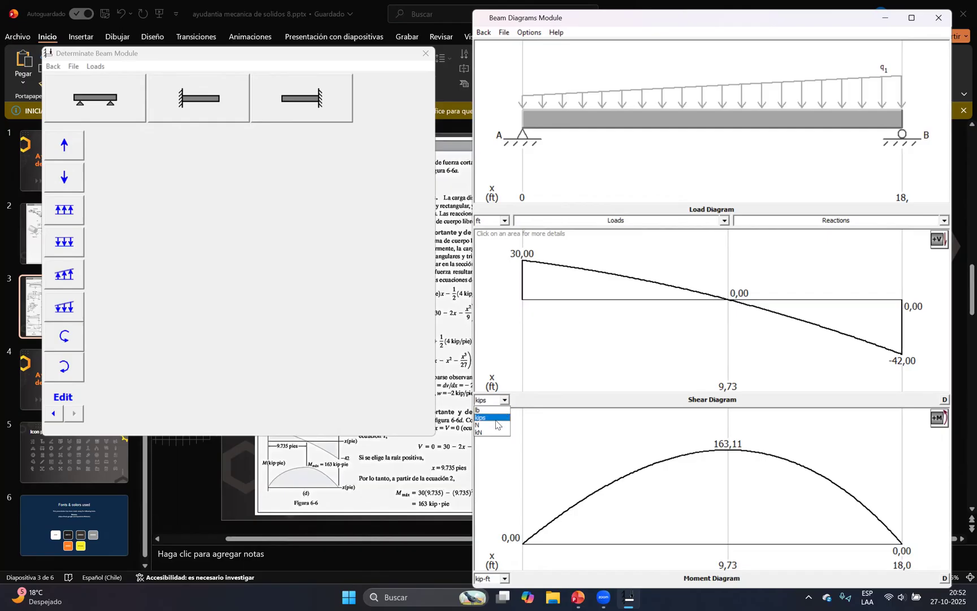
click(529, 417)
click(505, 401)
click(506, 577)
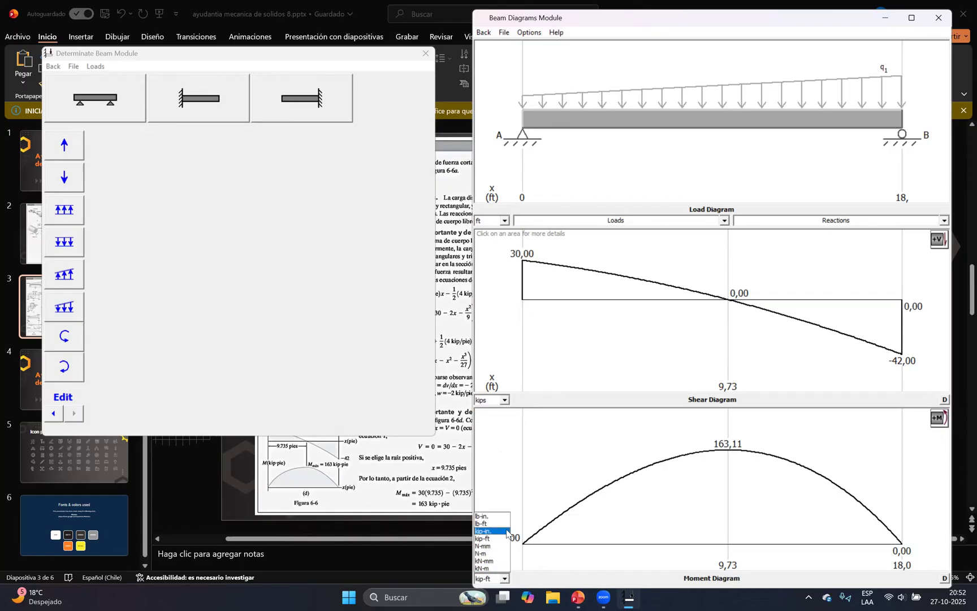
click(560, 449)
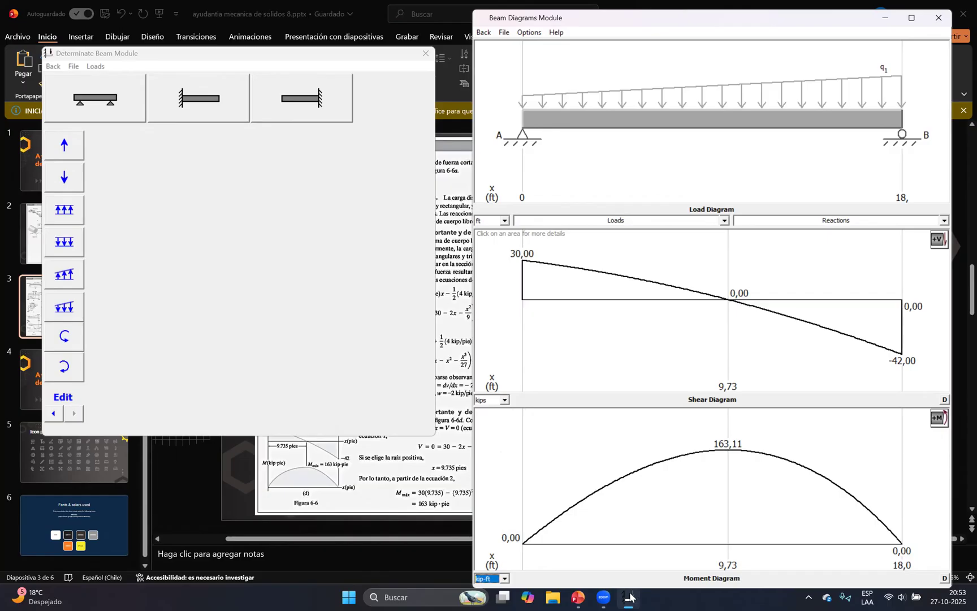
Check the zero-shear position and maximum moment against the Example 6.3 solution in PowerPoint, and return to the MDSolids beam diagrams
mouse_move(577, 597)
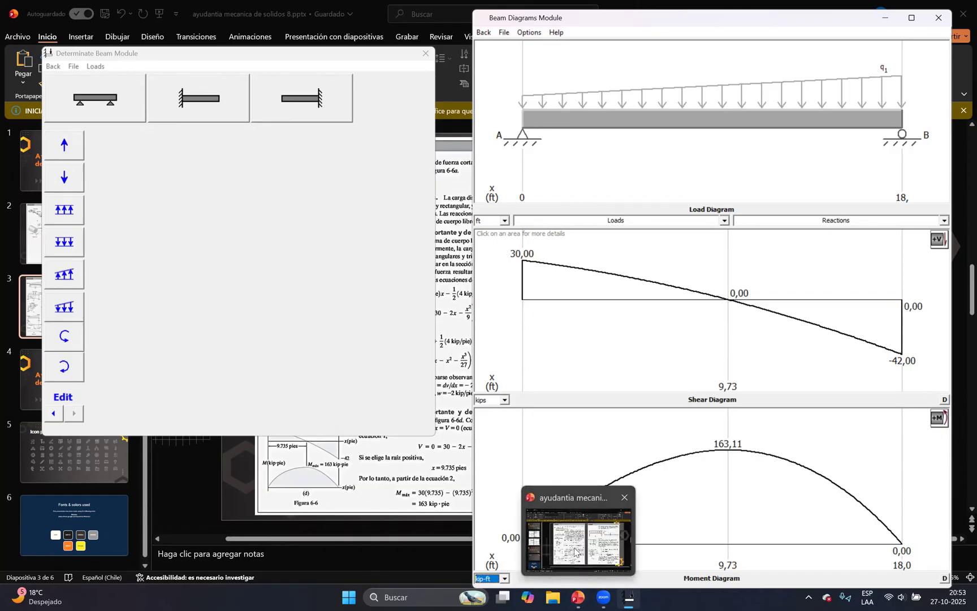
click(578, 553)
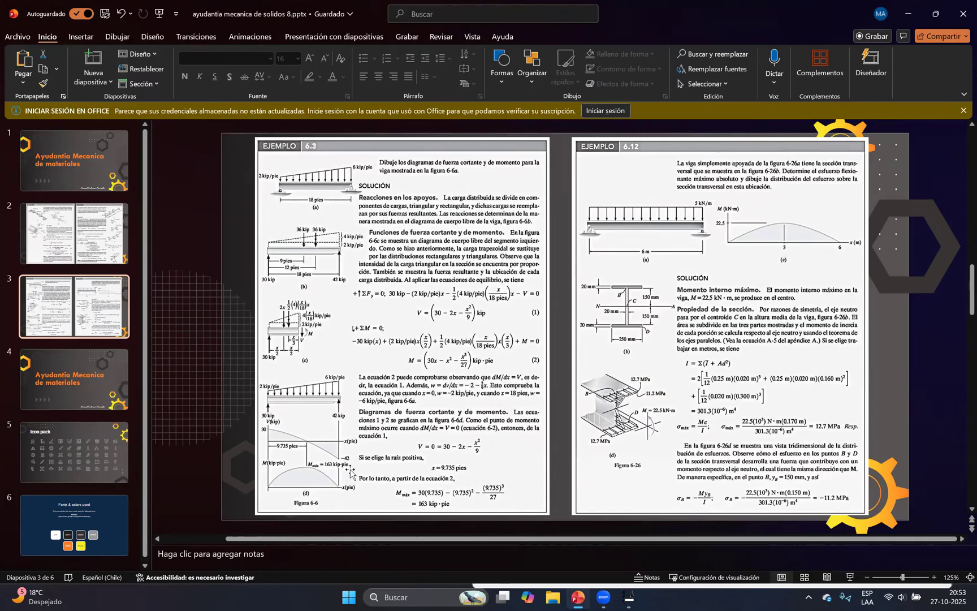
click(627, 597)
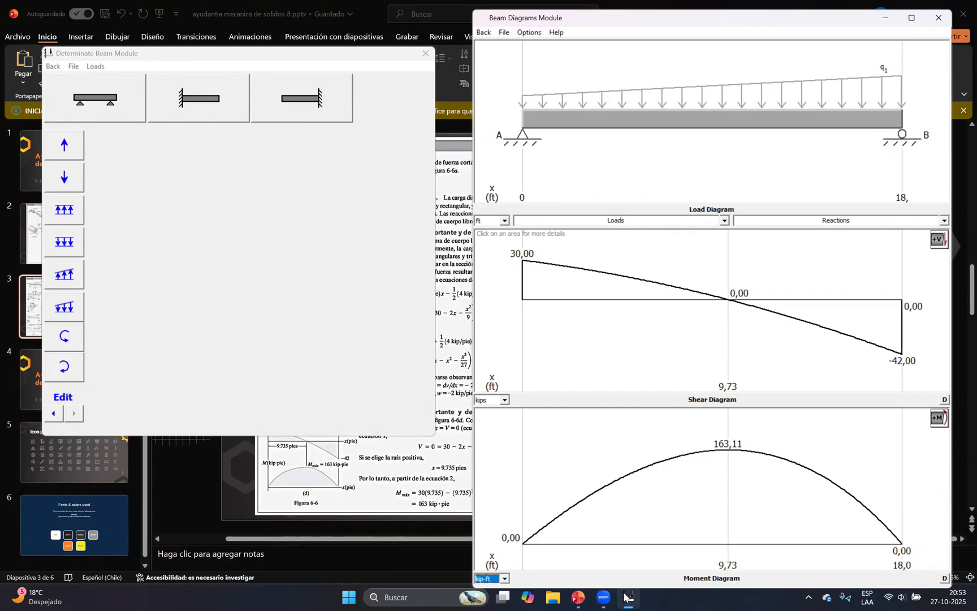
click(627, 597)
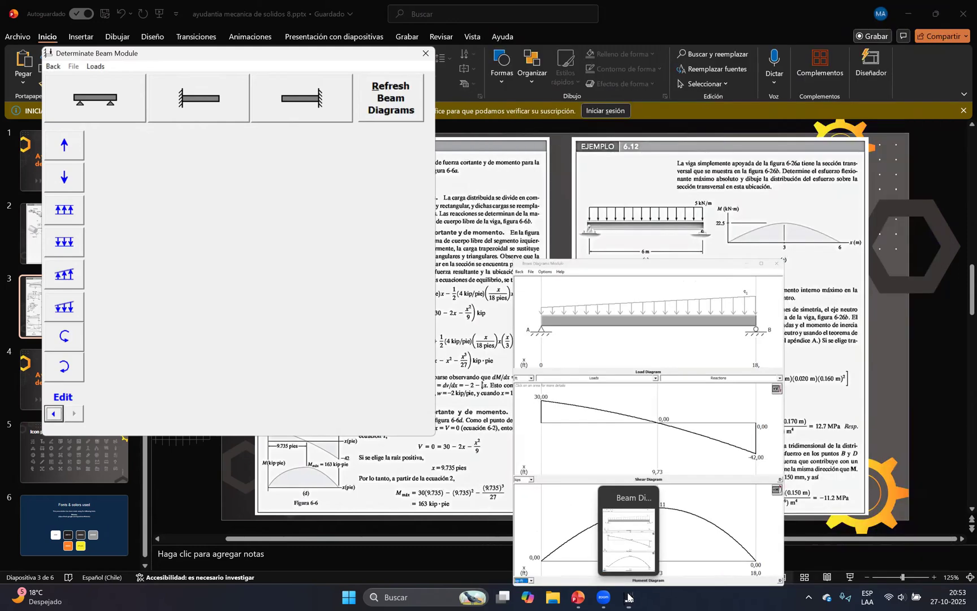
click(631, 594)
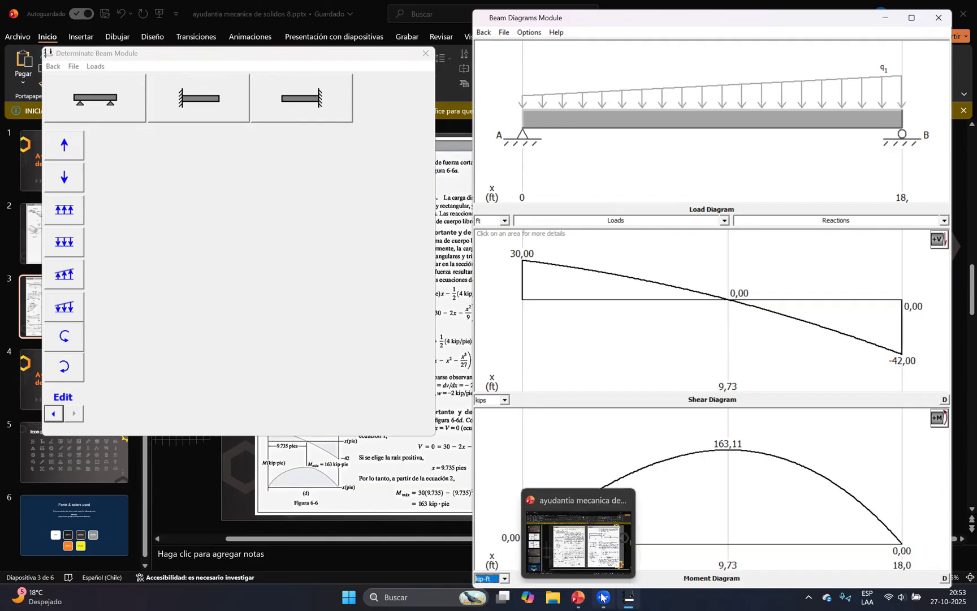
click(579, 597)
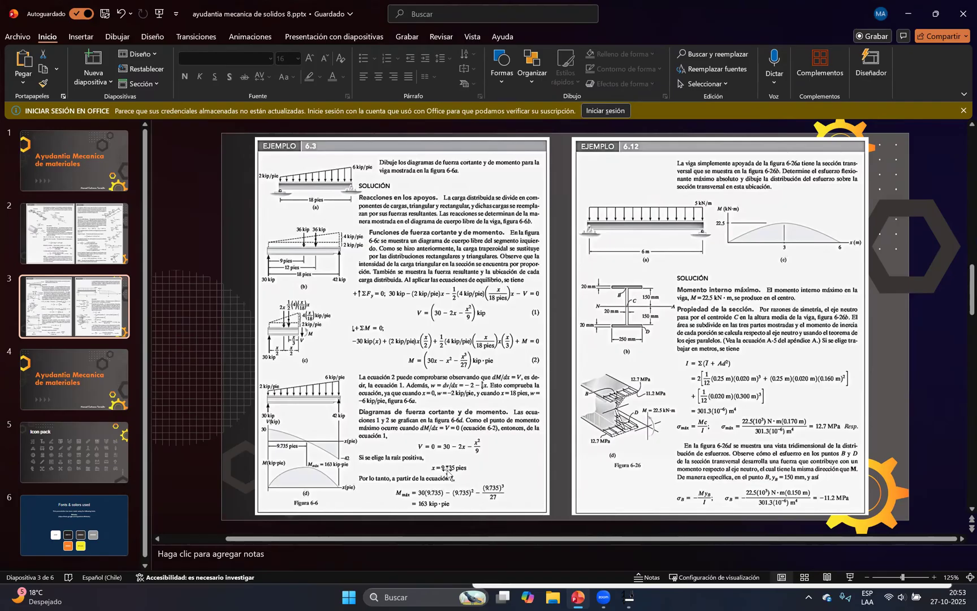
click(628, 595)
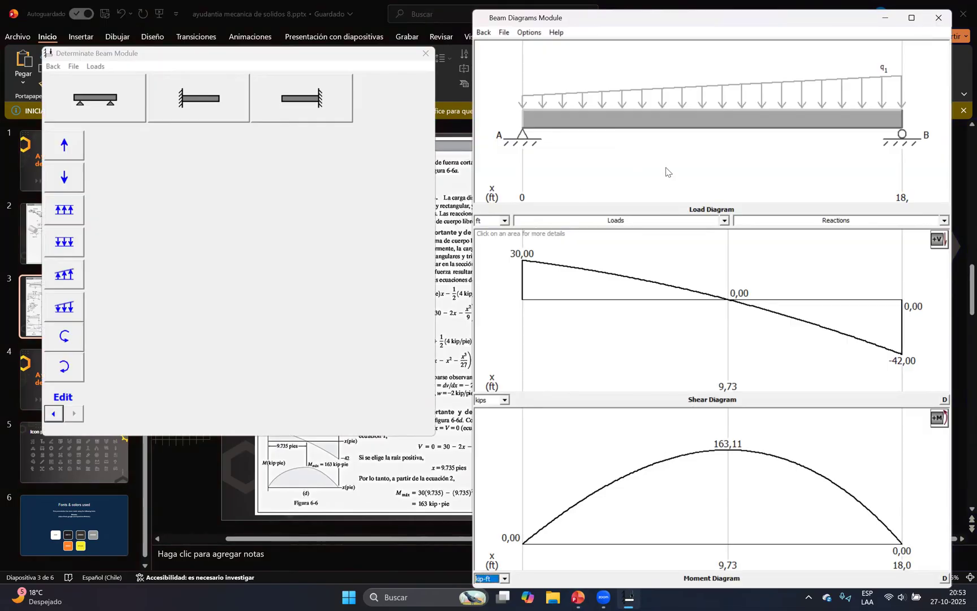
Open the beam diagram details and calculate the shear force and bending moment at x = 5 ft
click(501, 34)
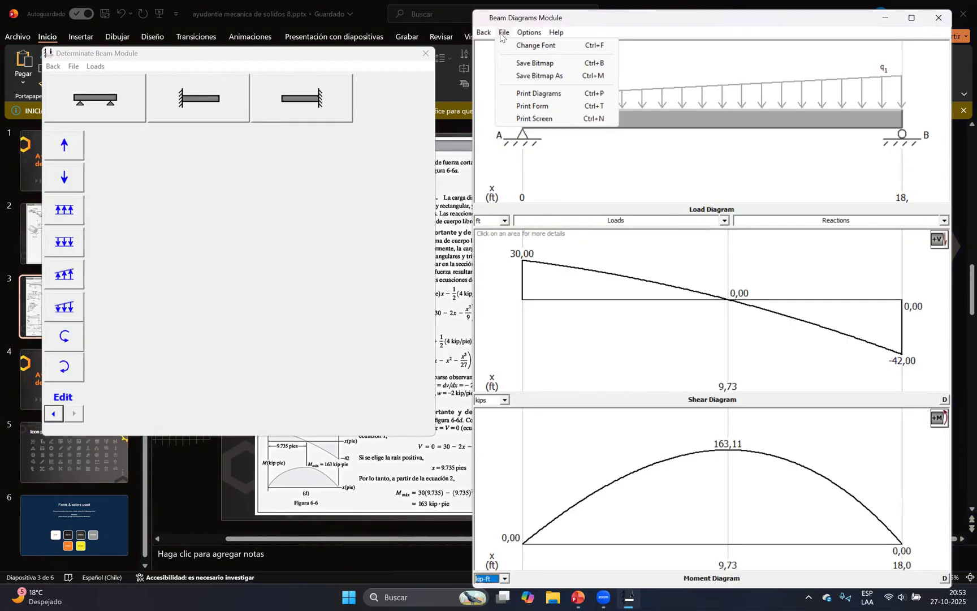
mouse_move(519, 37)
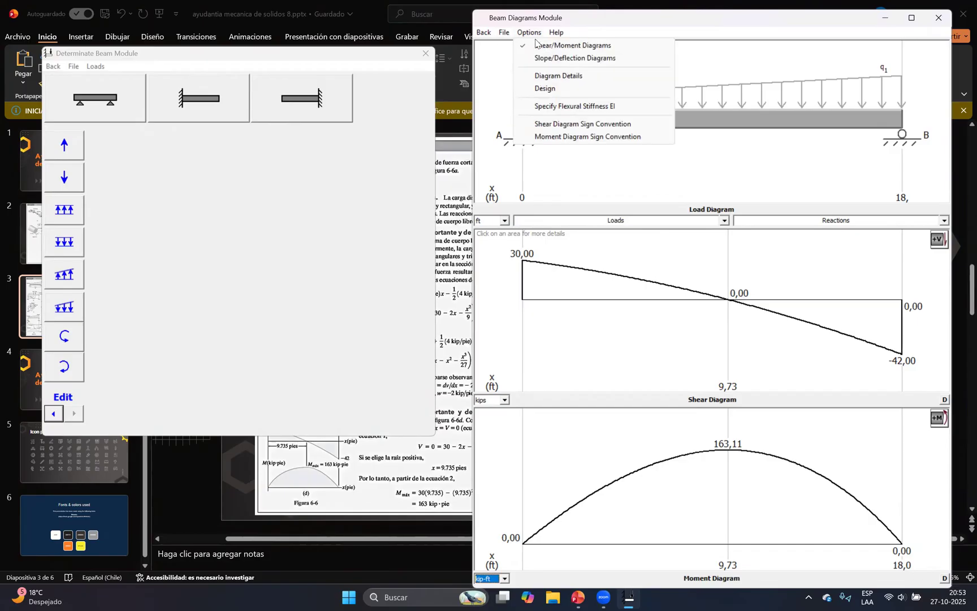
click(565, 82)
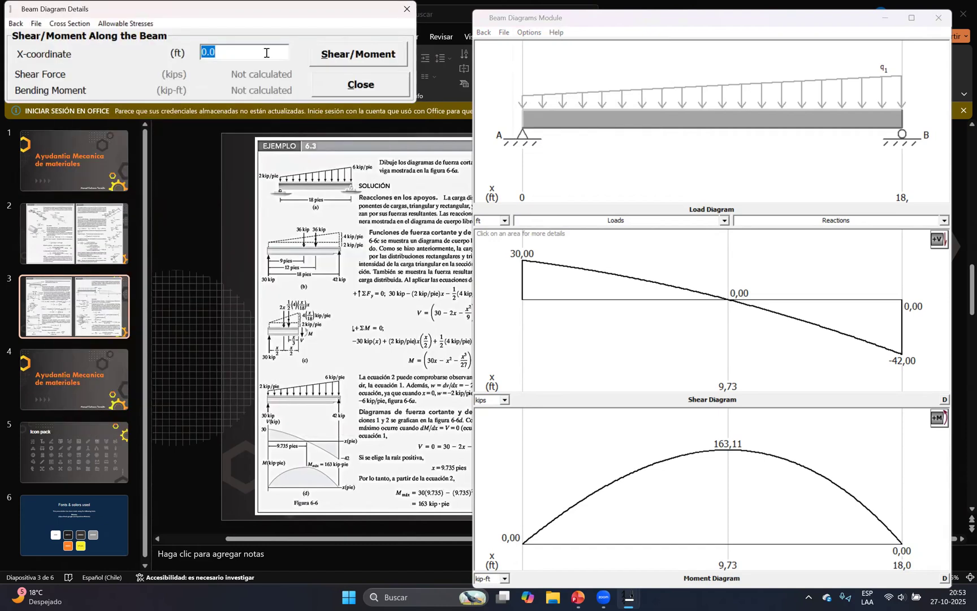
drag(240, 11, 257, 53)
drag(280, 99, 221, 96)
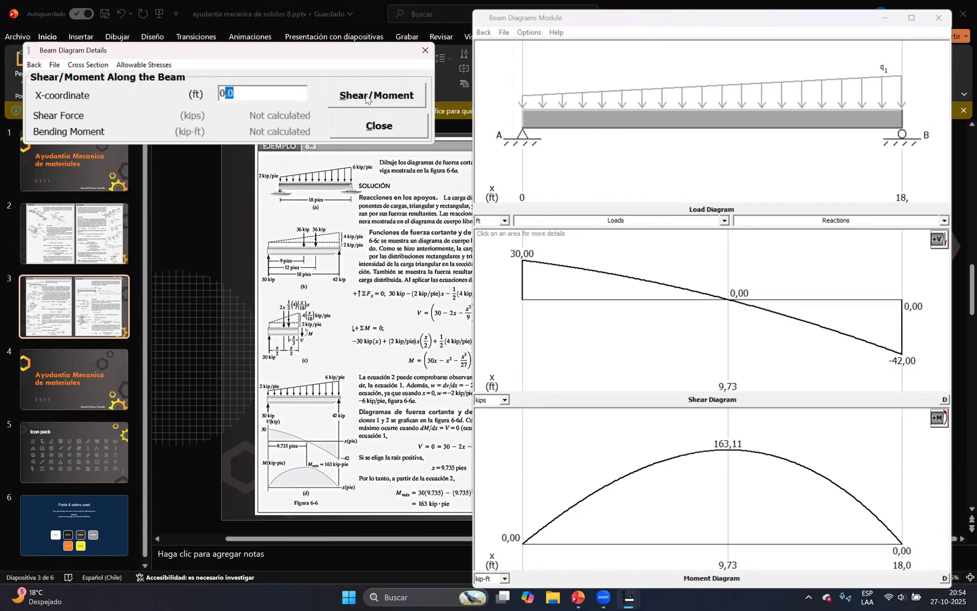
double_click(279, 90)
text(5)
click(394, 105)
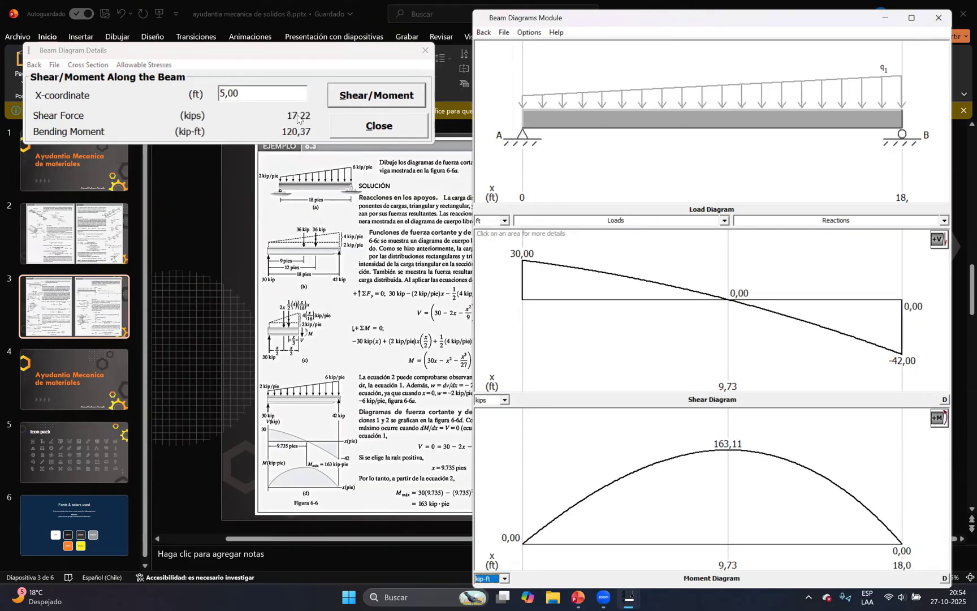